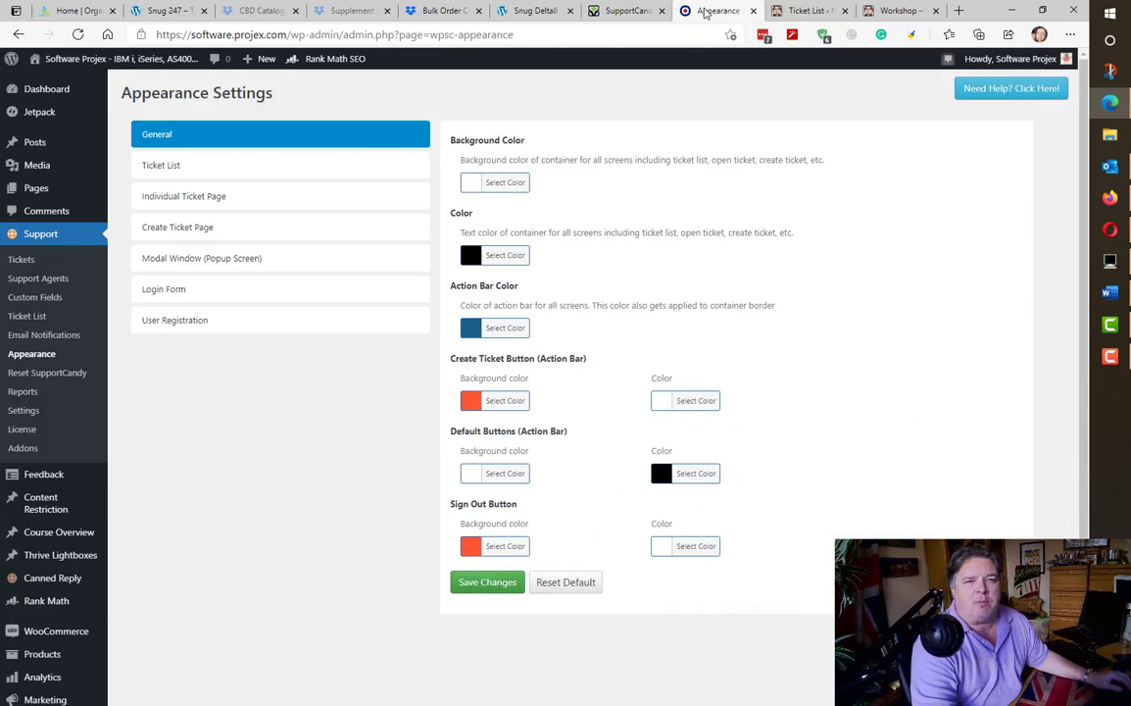
- Go to the SupportCandy ticket list via Support in the admin sidebar
click(41, 236)
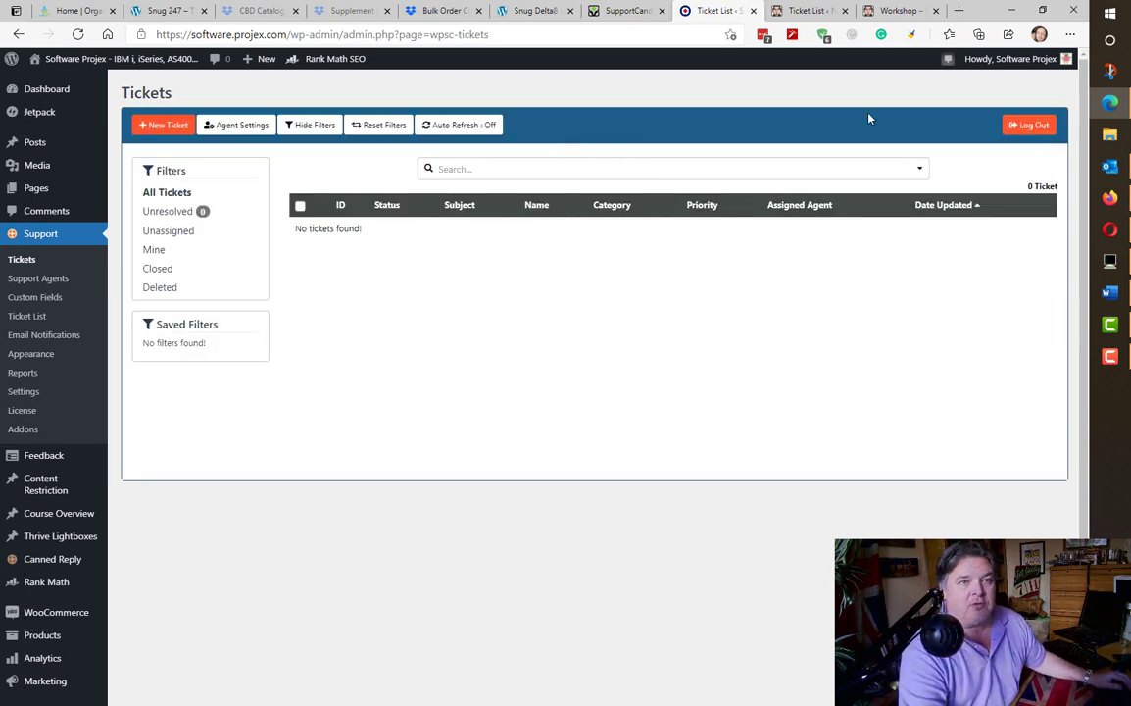
- Open a new blank browser tab next to the WordPress admin tabs
click(960, 10)
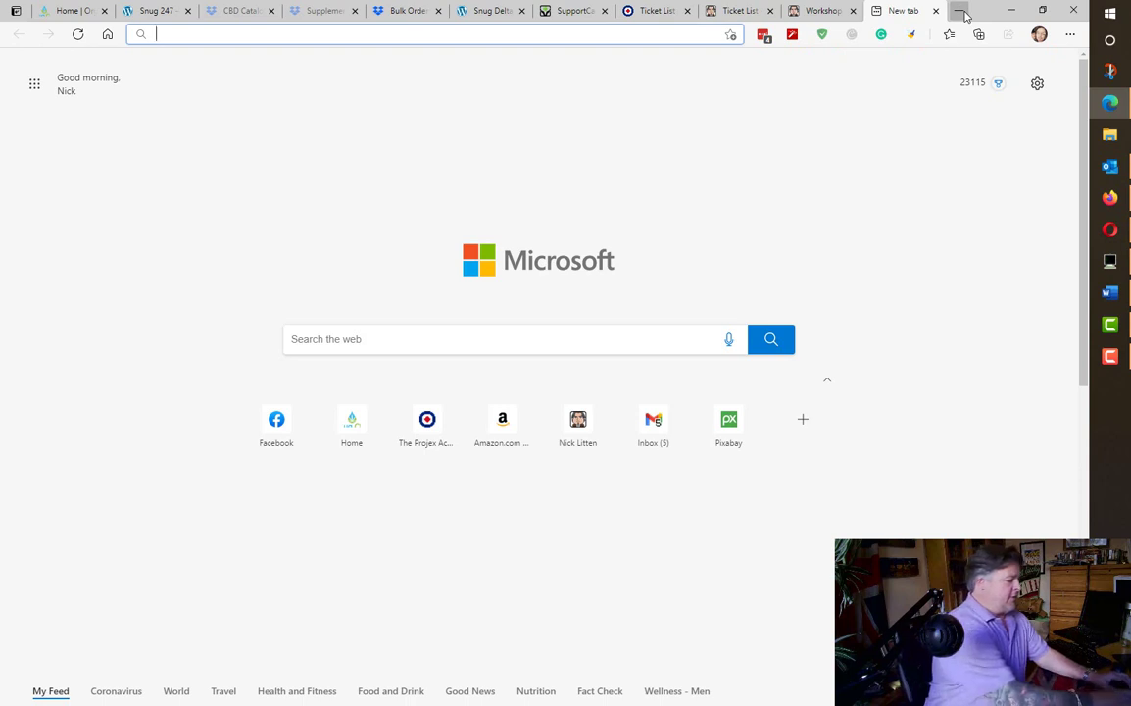
- Load projex.com and scroll down its home page to the footer
text(projex.com)
key(Return)
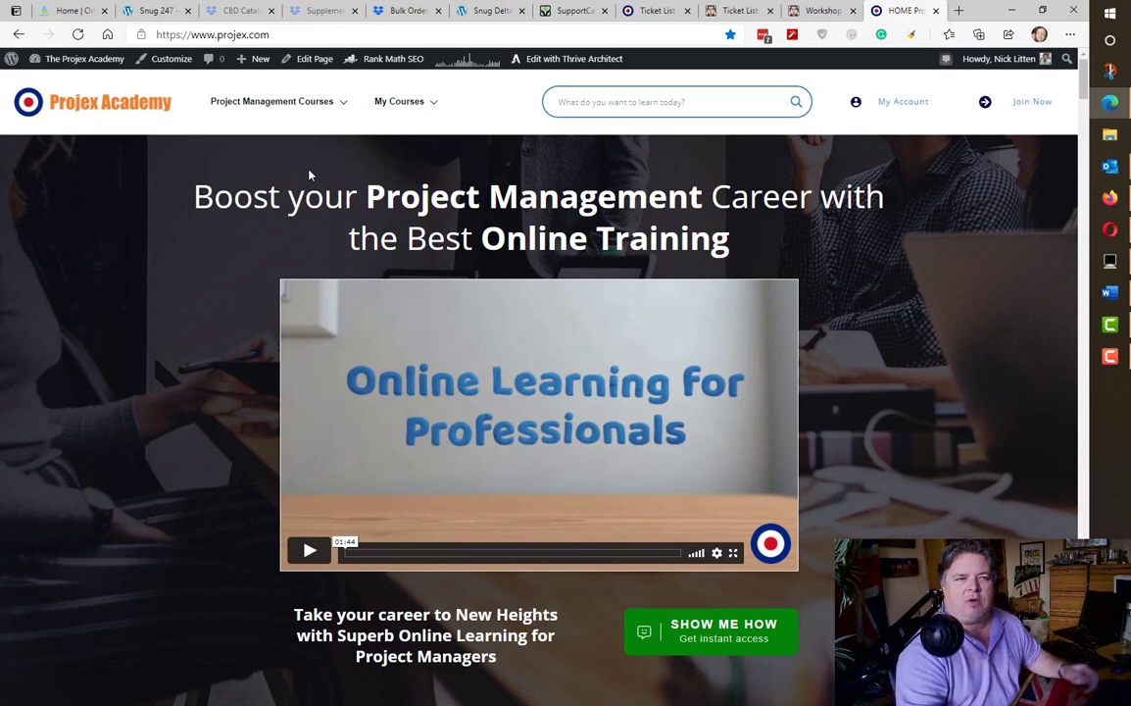
scroll(813, 369, down, 20)
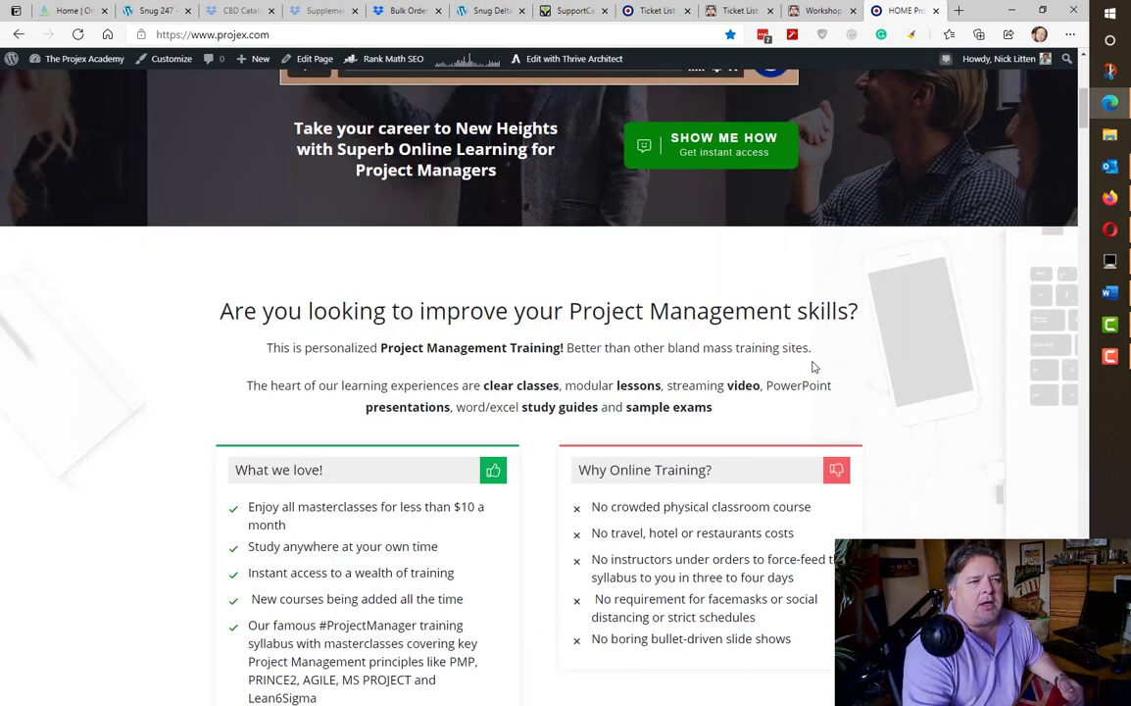
scroll(814, 380, down, 15)
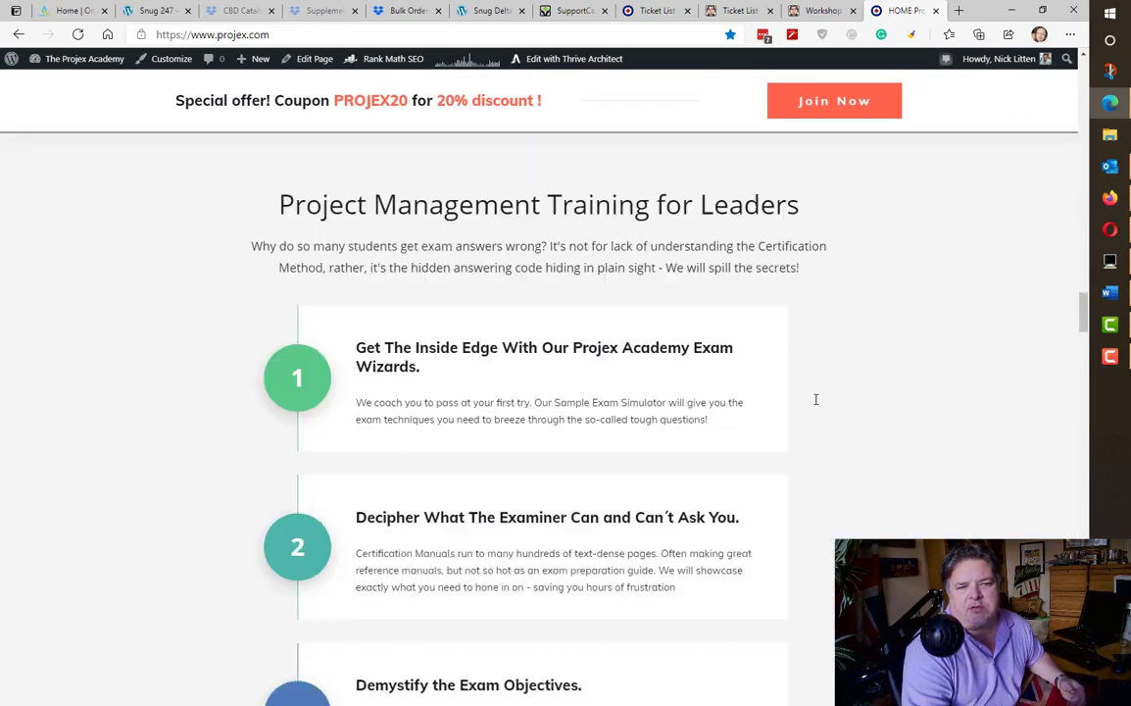
scroll(816, 432, down, 10)
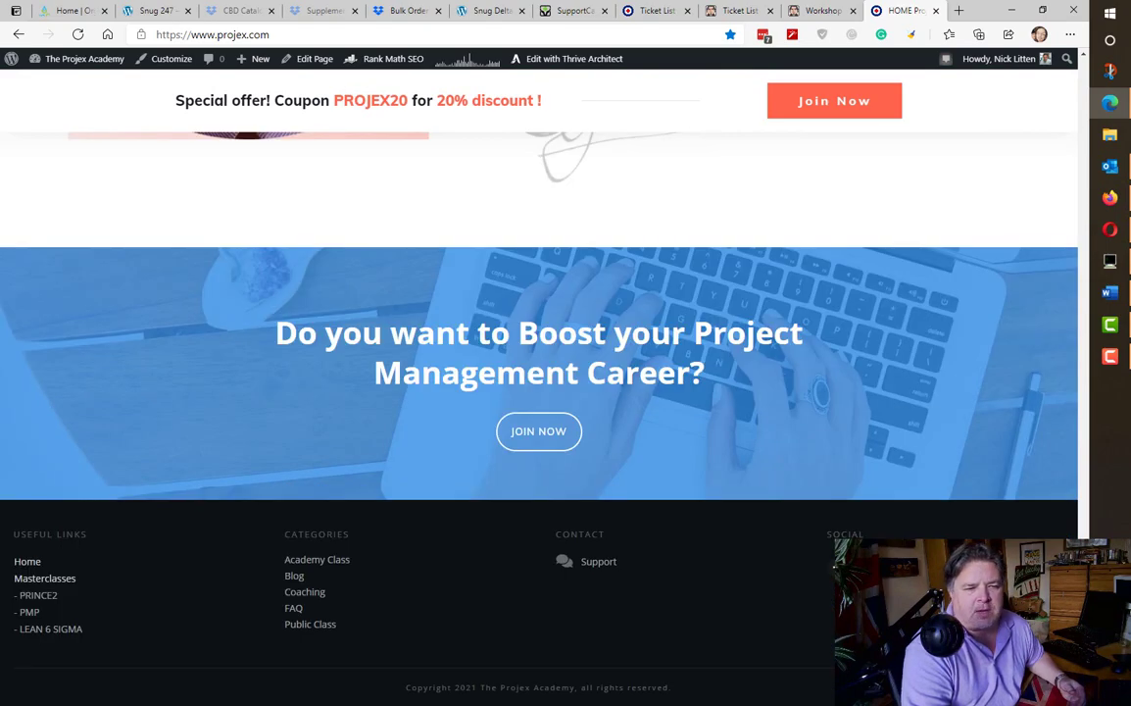
- Read the 'Access to another course' ticket in the footer Support helpdesk, then return to the admin Ticket List
click(595, 561)
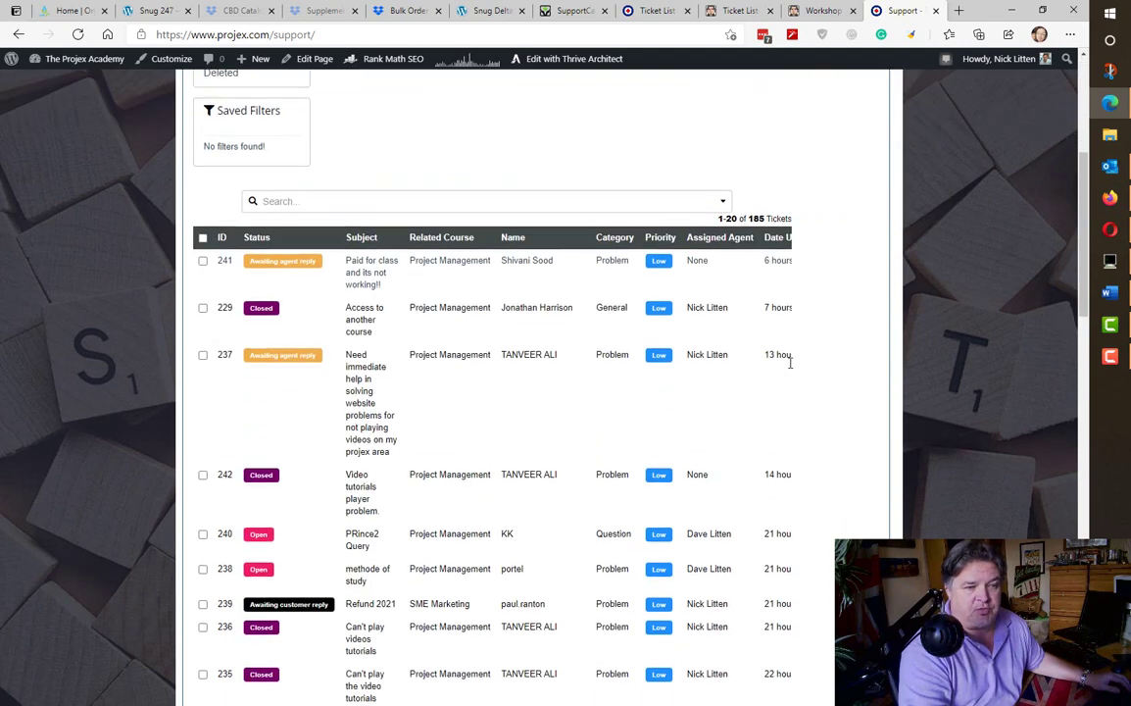
scroll(700, 348, down, 4)
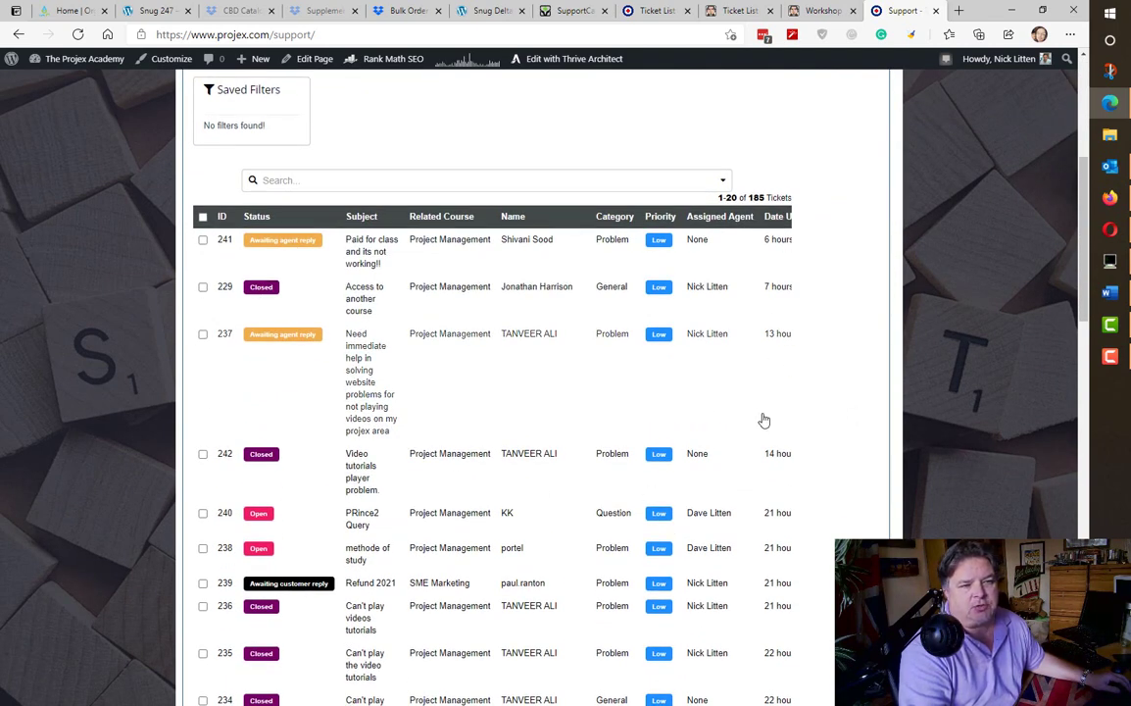
scroll(538, 386, down, 1)
scroll(540, 386, down, 10)
scroll(540, 386, up, 12)
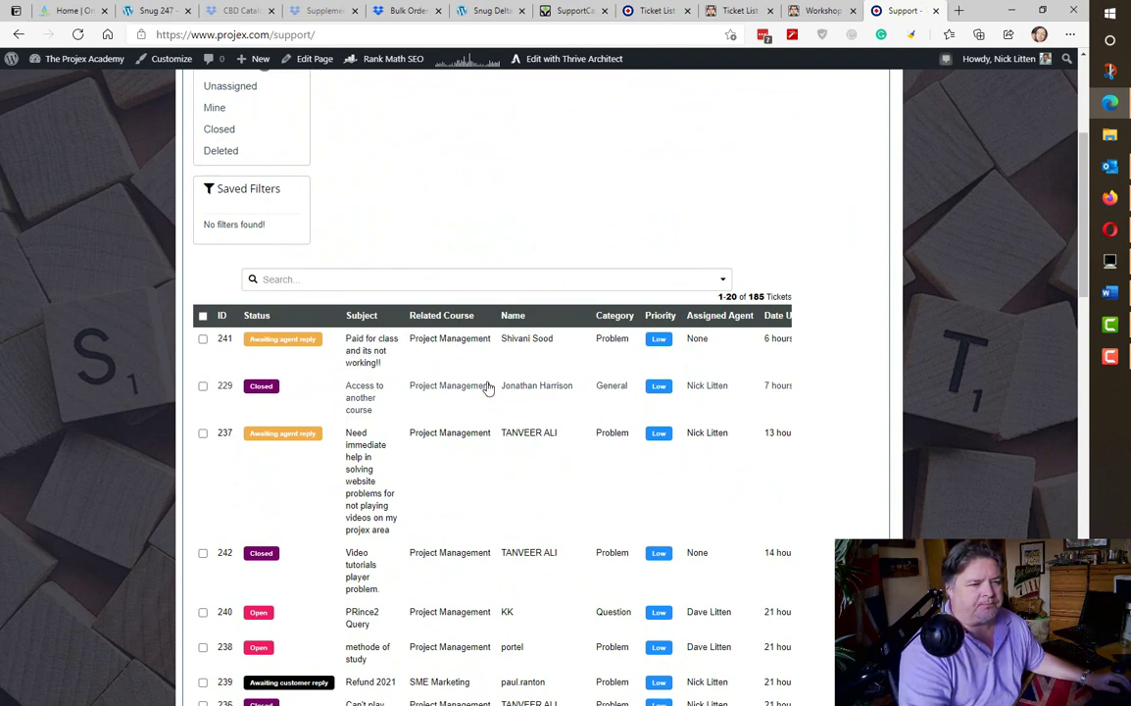
scroll(488, 390, down, 15)
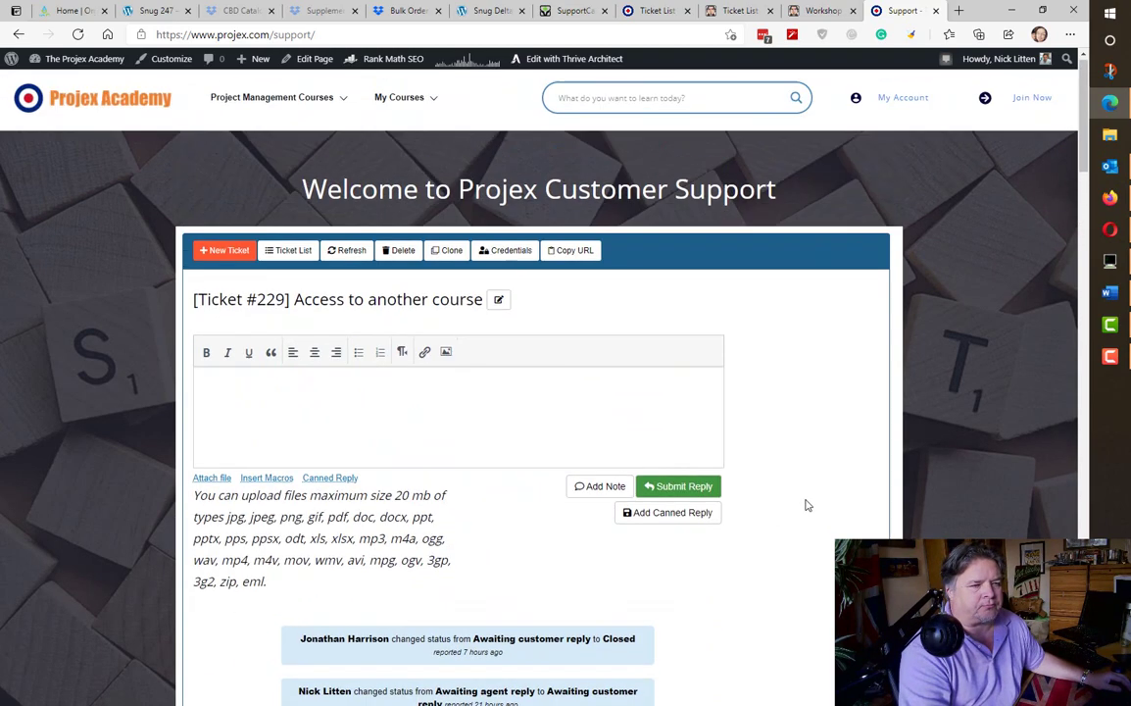
scroll(806, 505, down, 5)
scroll(800, 489, down, 8)
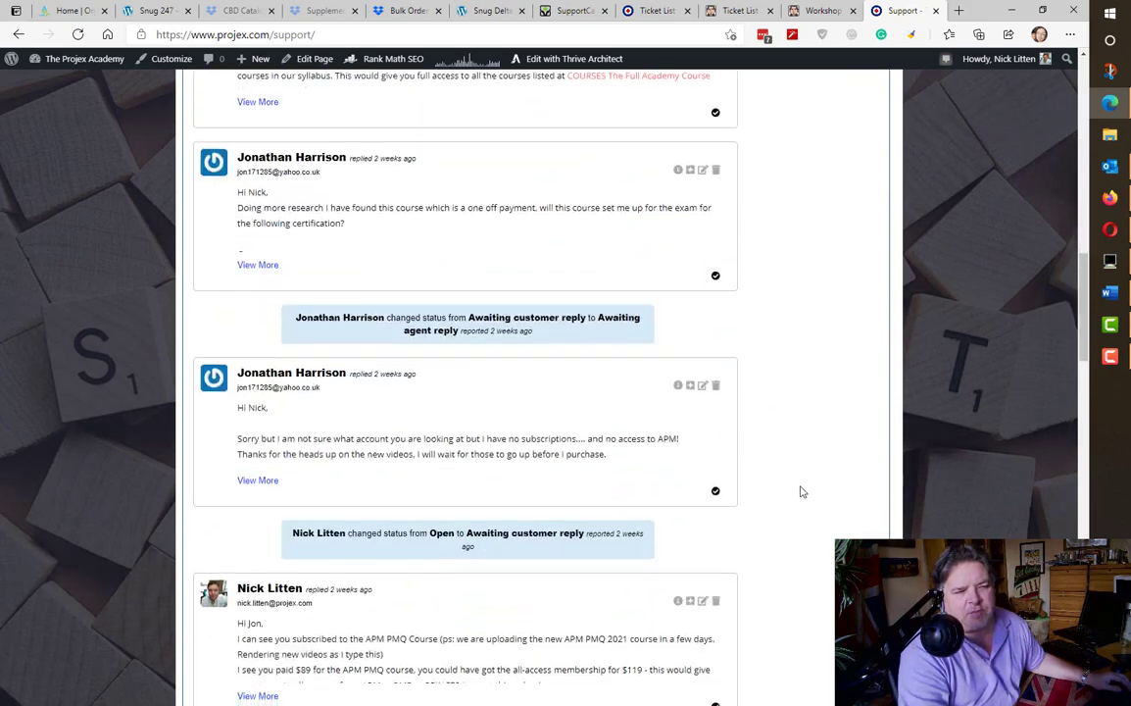
scroll(800, 493, up, 10)
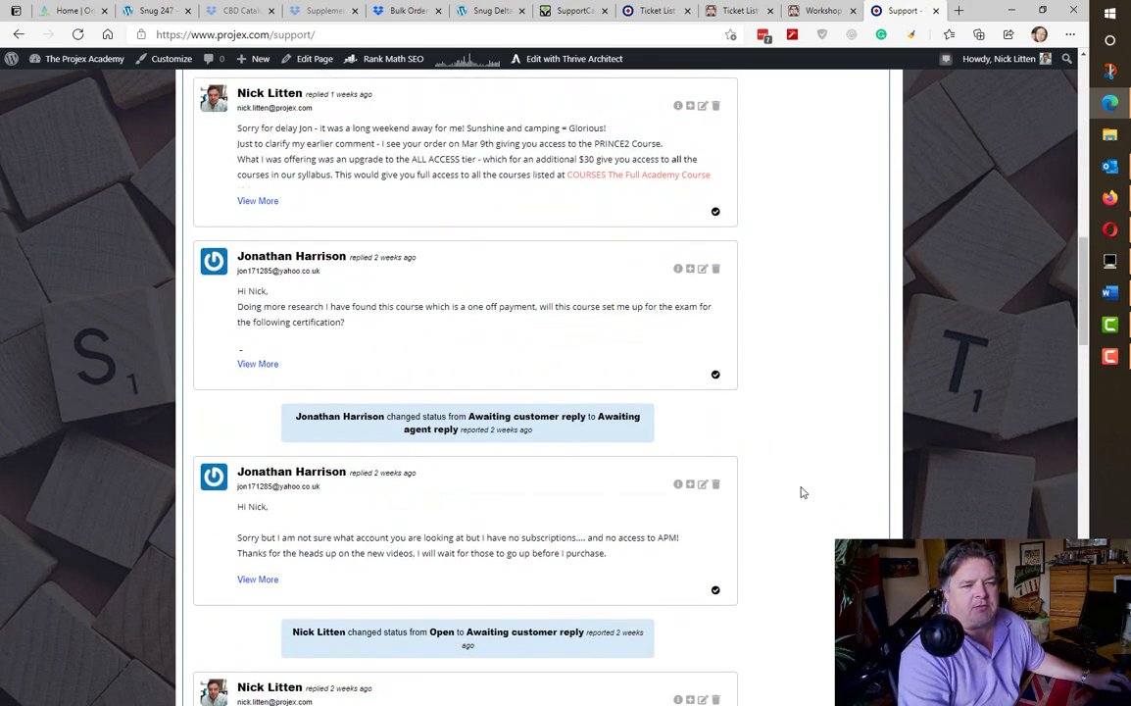
scroll(801, 493, up, 5)
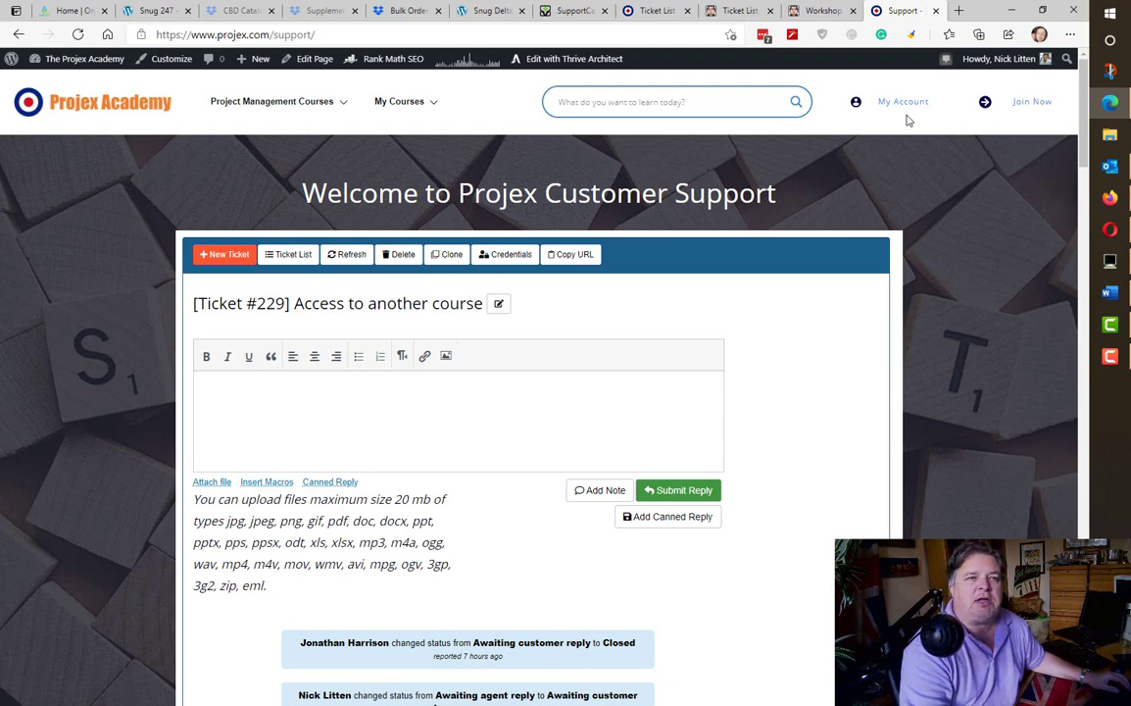
click(640, 10)
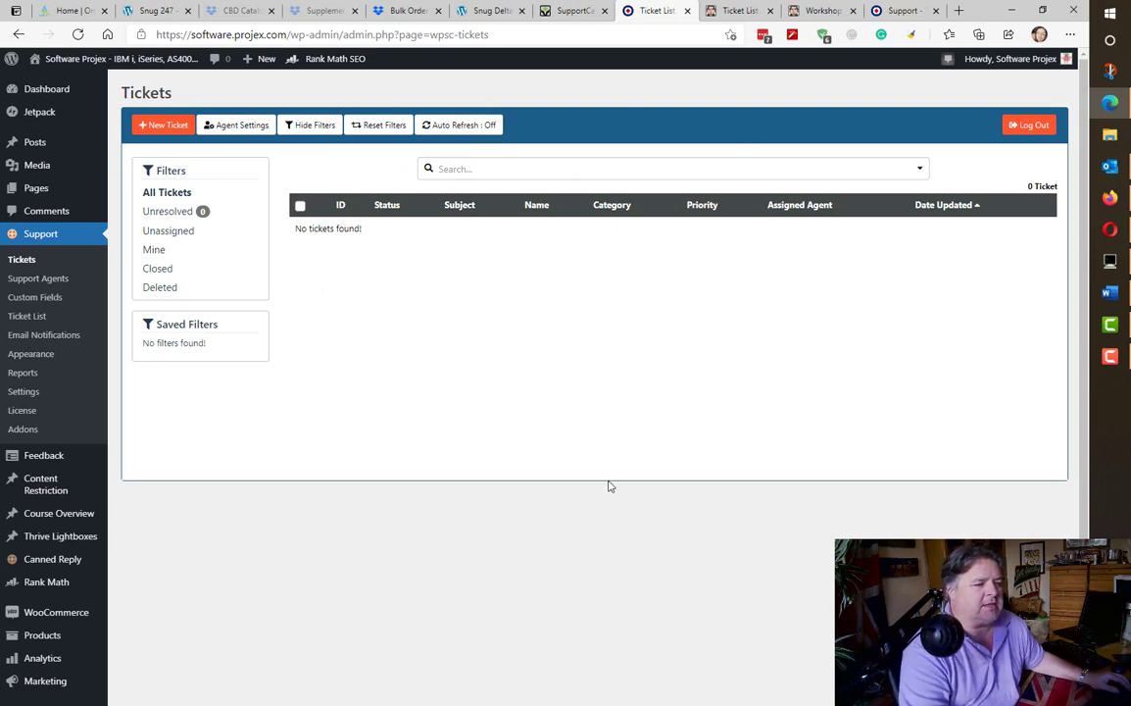
- Search the plugin directory for 'supportcandy' and confirm SupportCandy is already active
scroll(606, 485, down, 2)
mouse_move(45, 549)
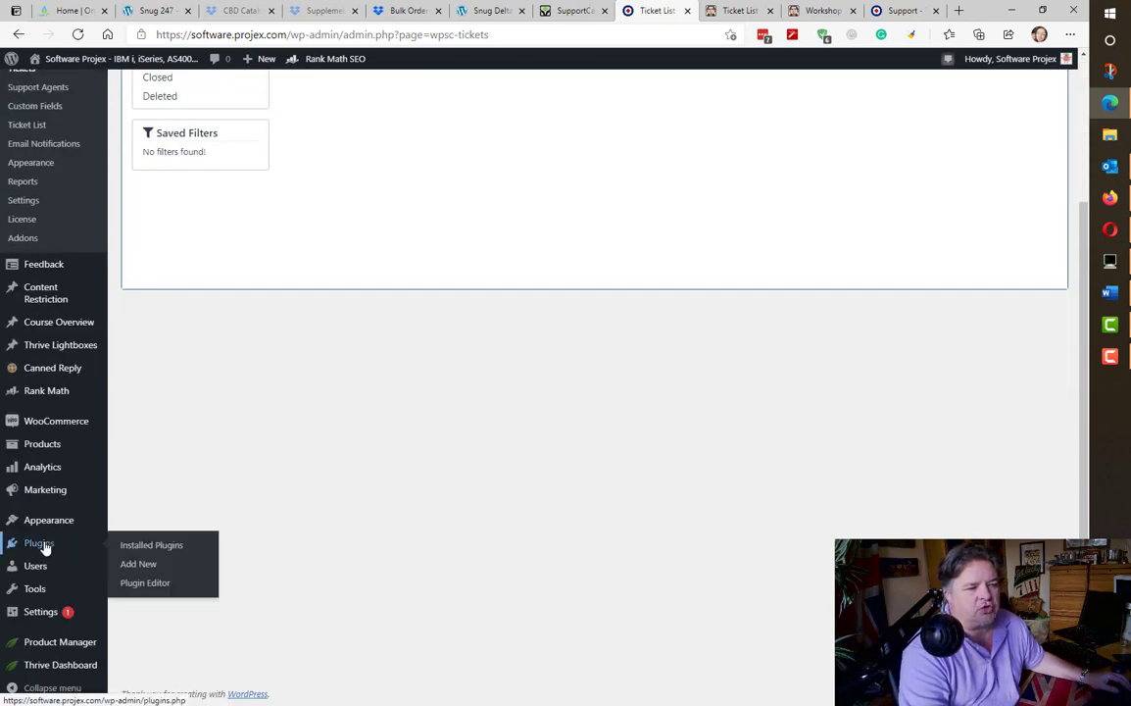
click(40, 544)
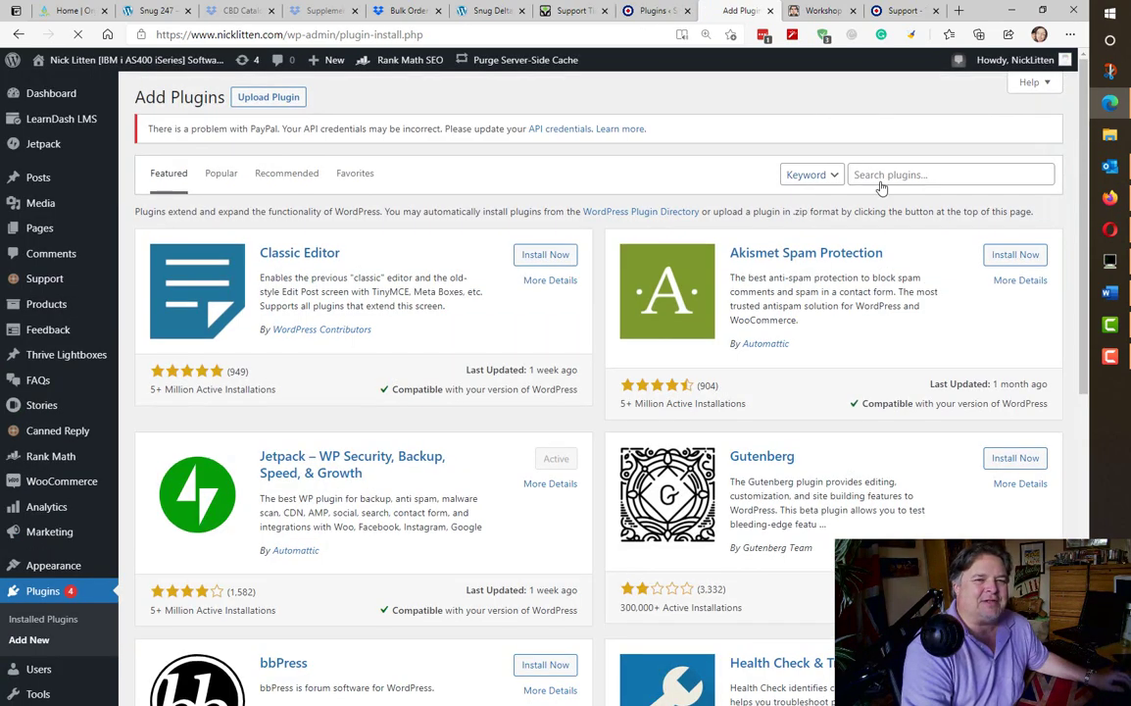
click(882, 179)
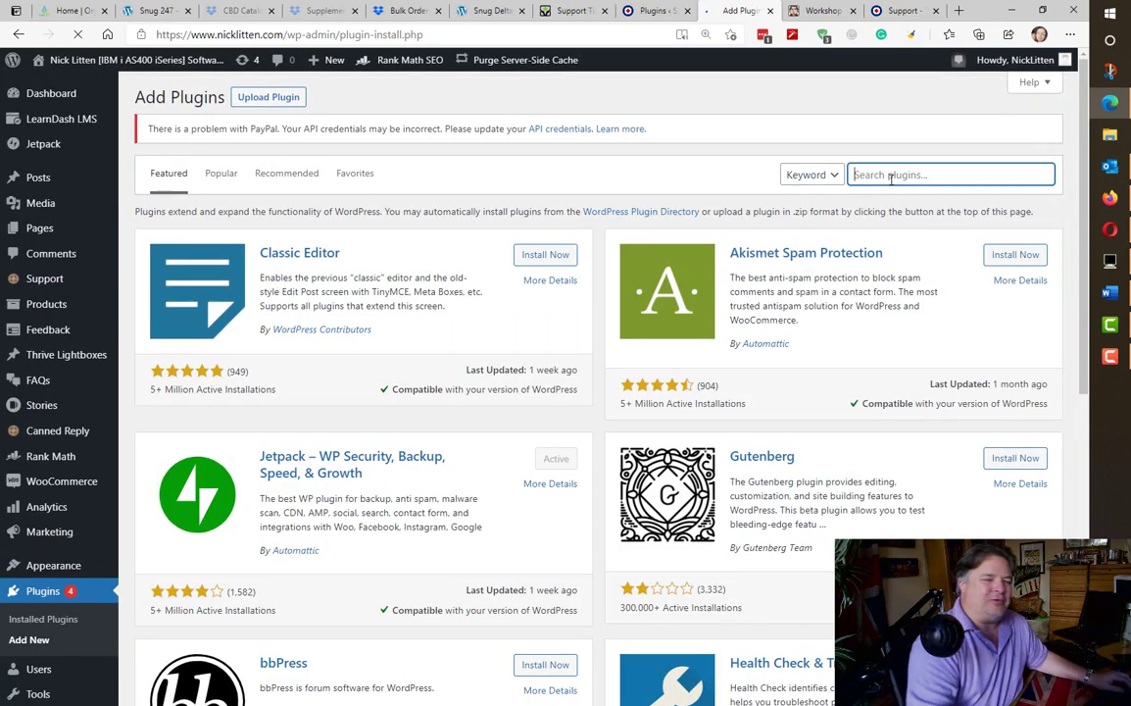
text(supportcandy)
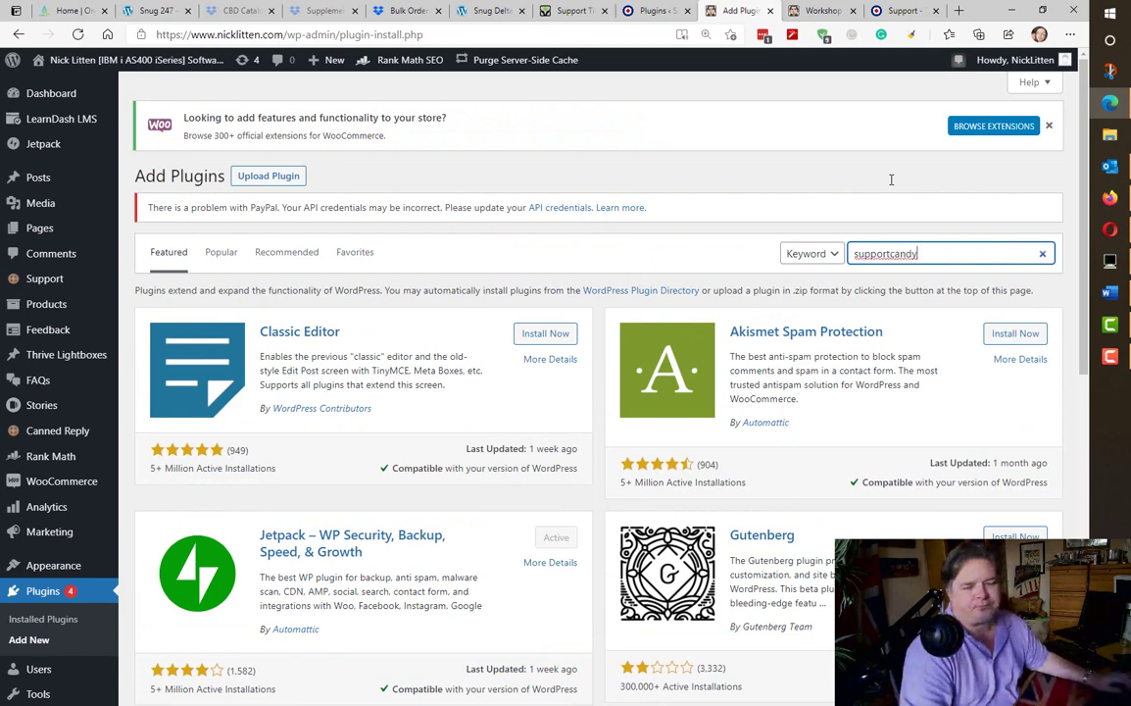
key(Return)
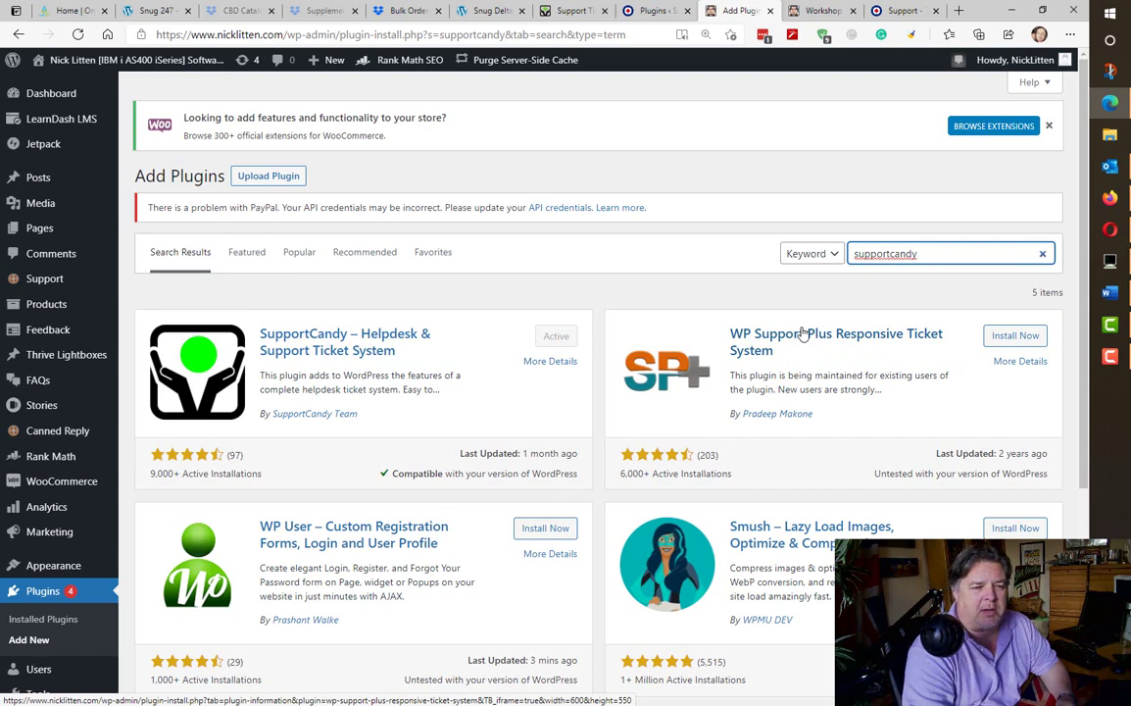
scroll(803, 331, down, 3)
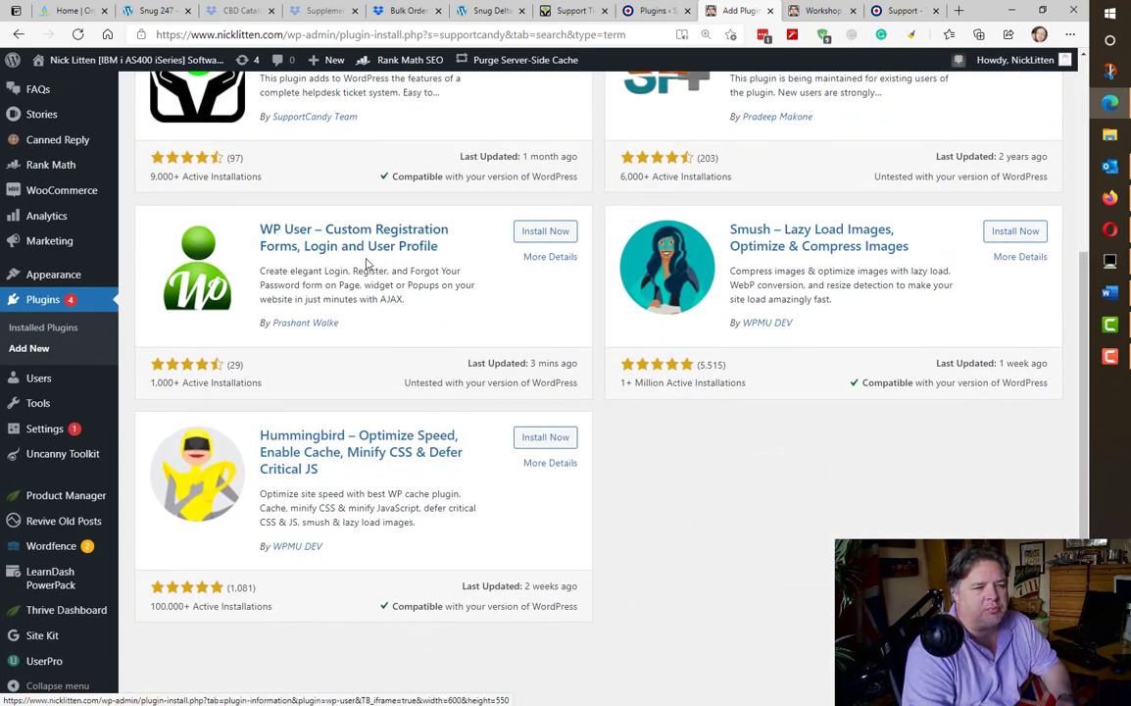
scroll(365, 263, up, 3)
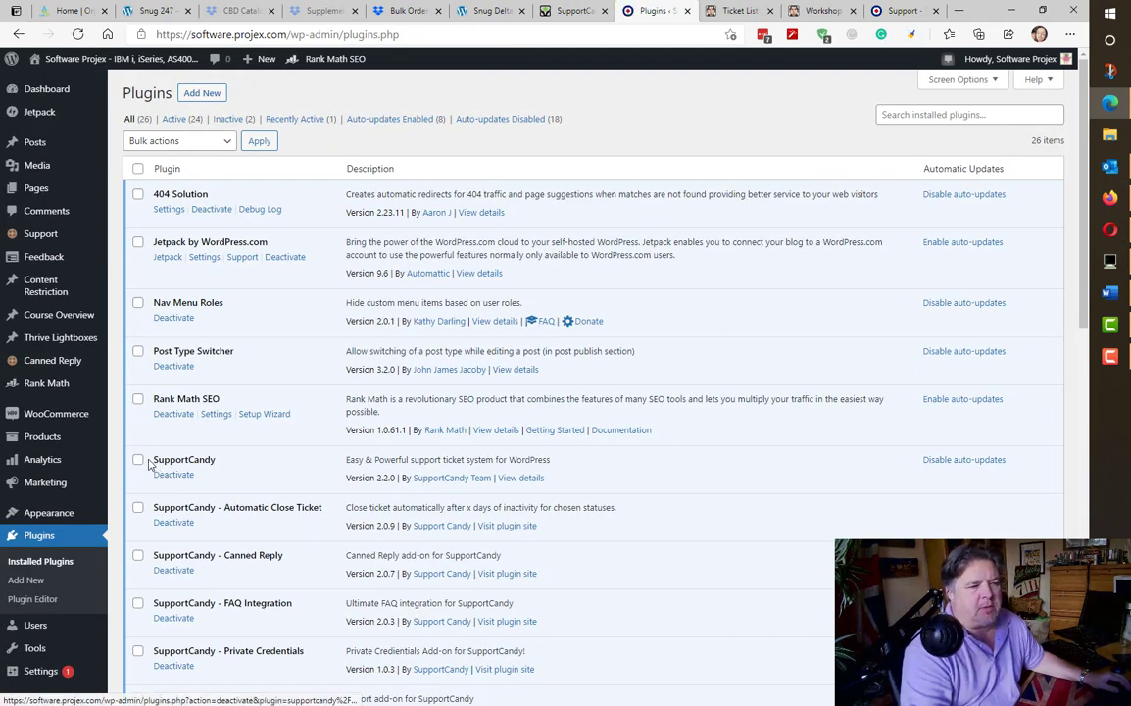
drag(152, 461, 226, 540)
click(194, 532)
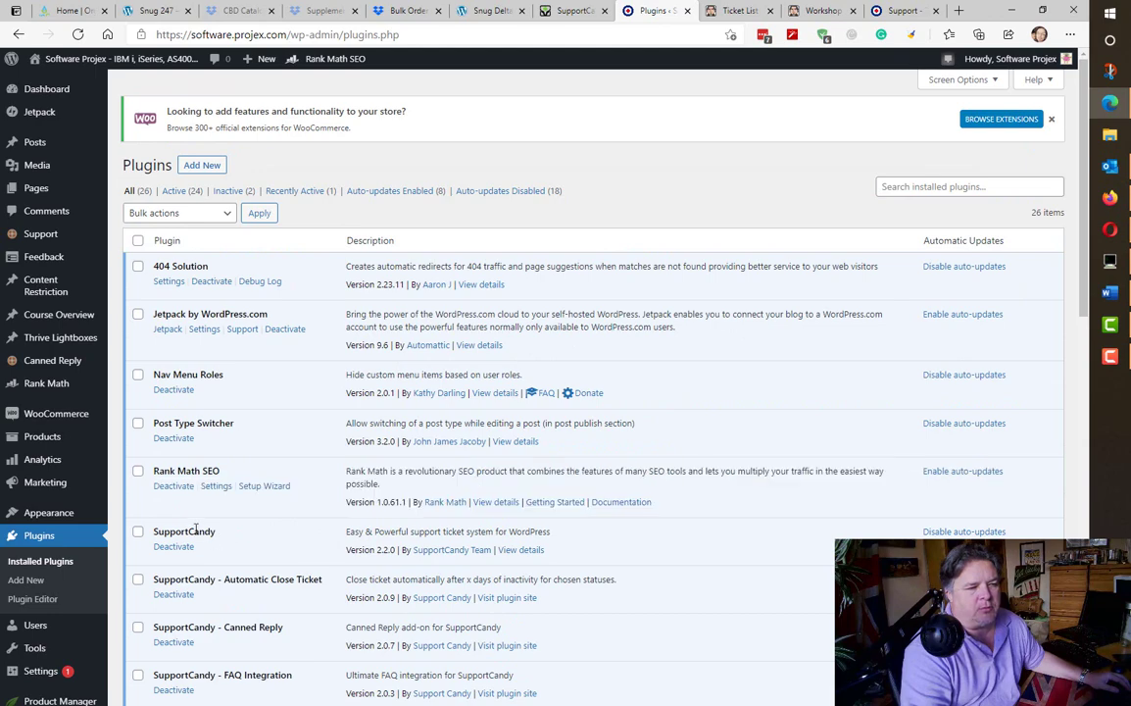
double_click(184, 532)
click(259, 537)
scroll(265, 538, down, 4)
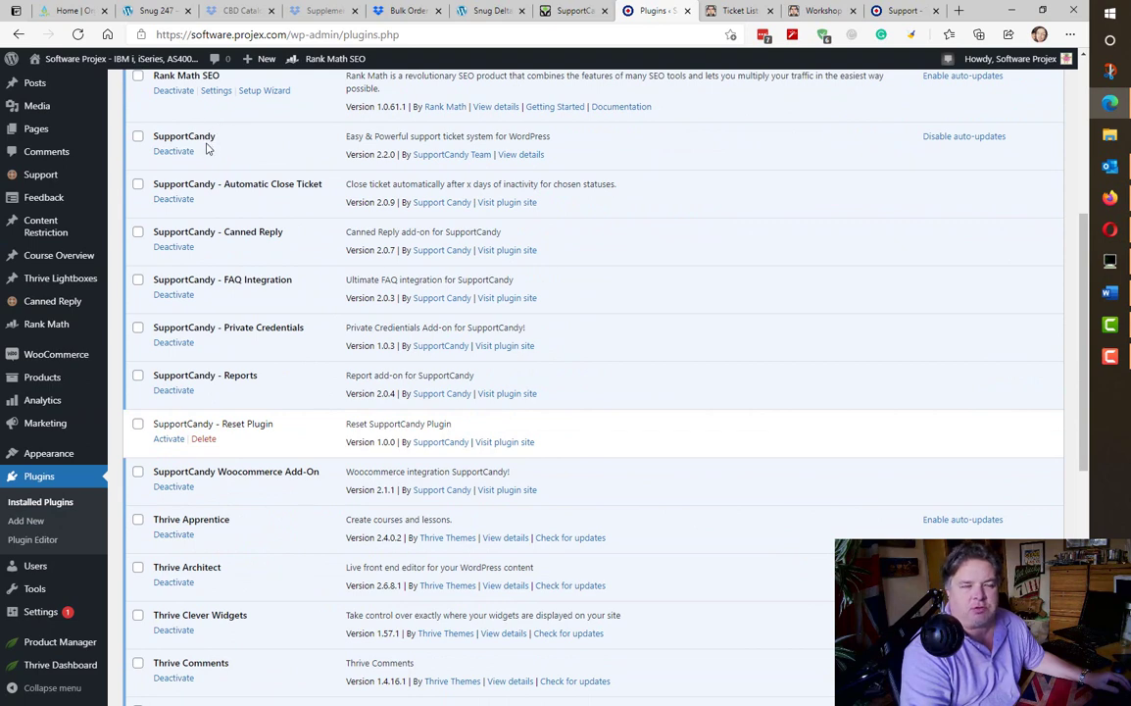
drag(327, 189, 226, 184)
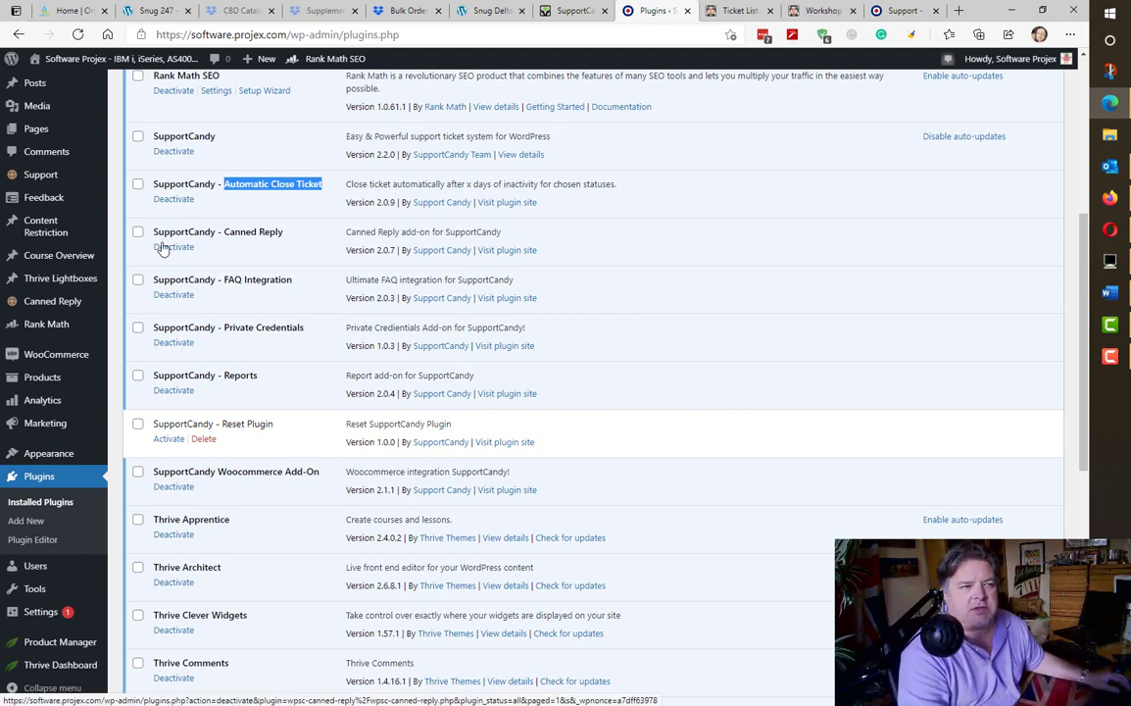
drag(284, 231, 225, 233)
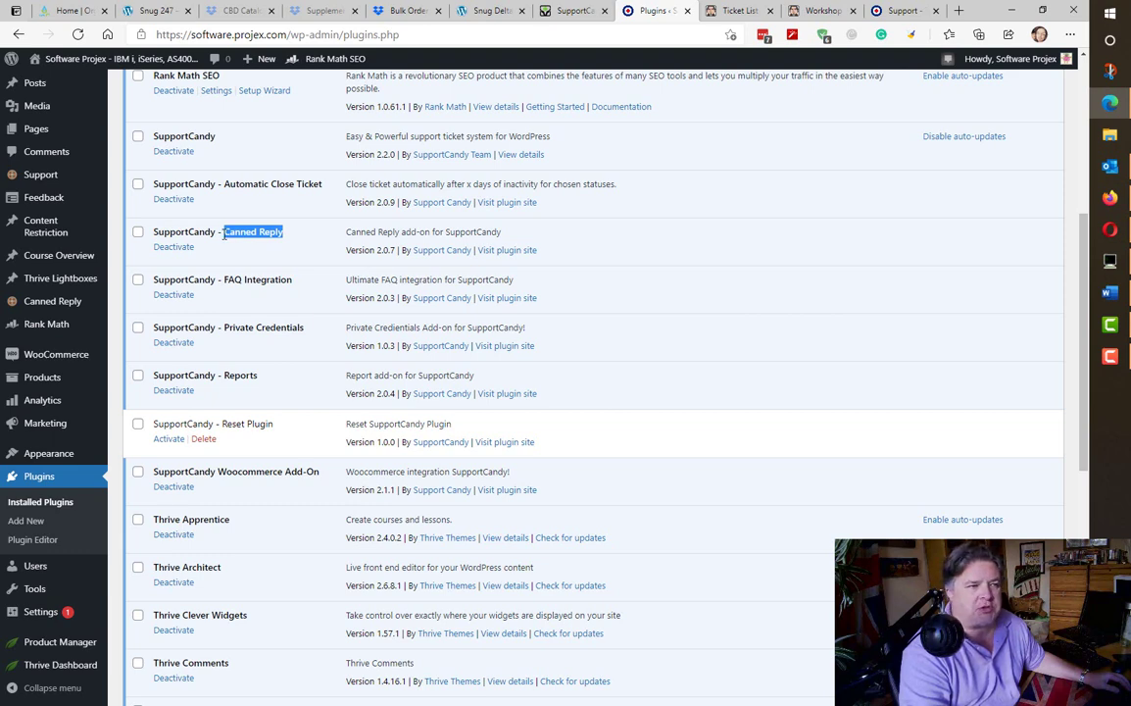
drag(153, 294, 228, 291)
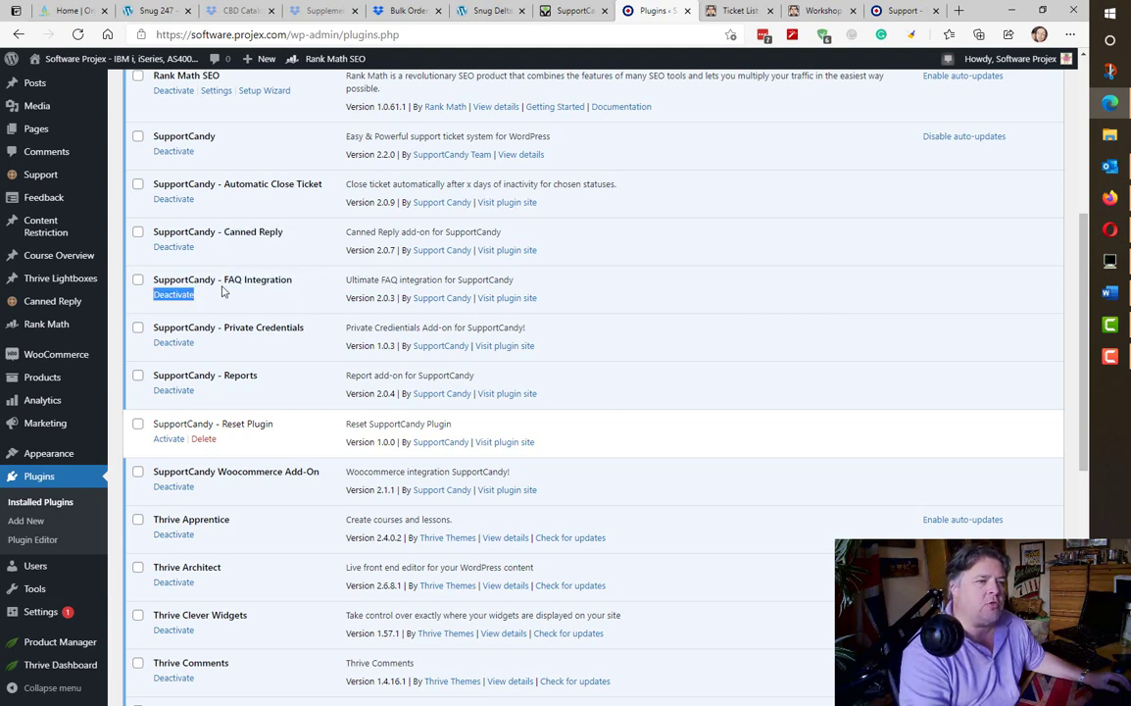
drag(293, 279, 225, 282)
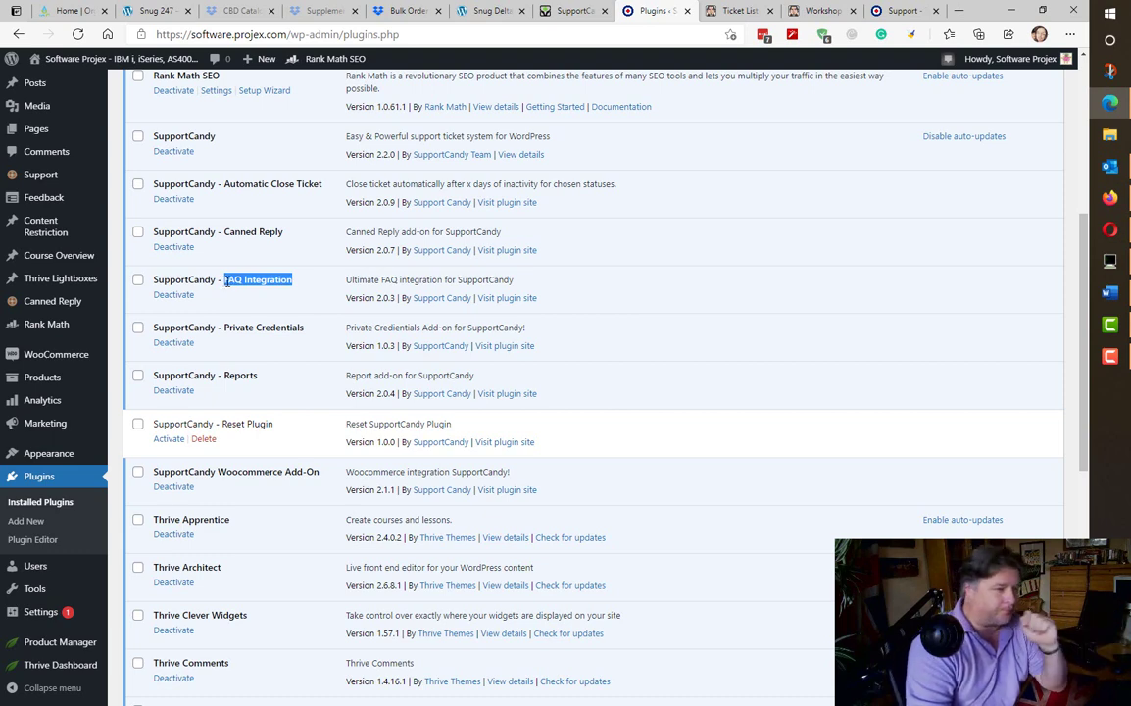
click(324, 477)
drag(324, 476, 218, 477)
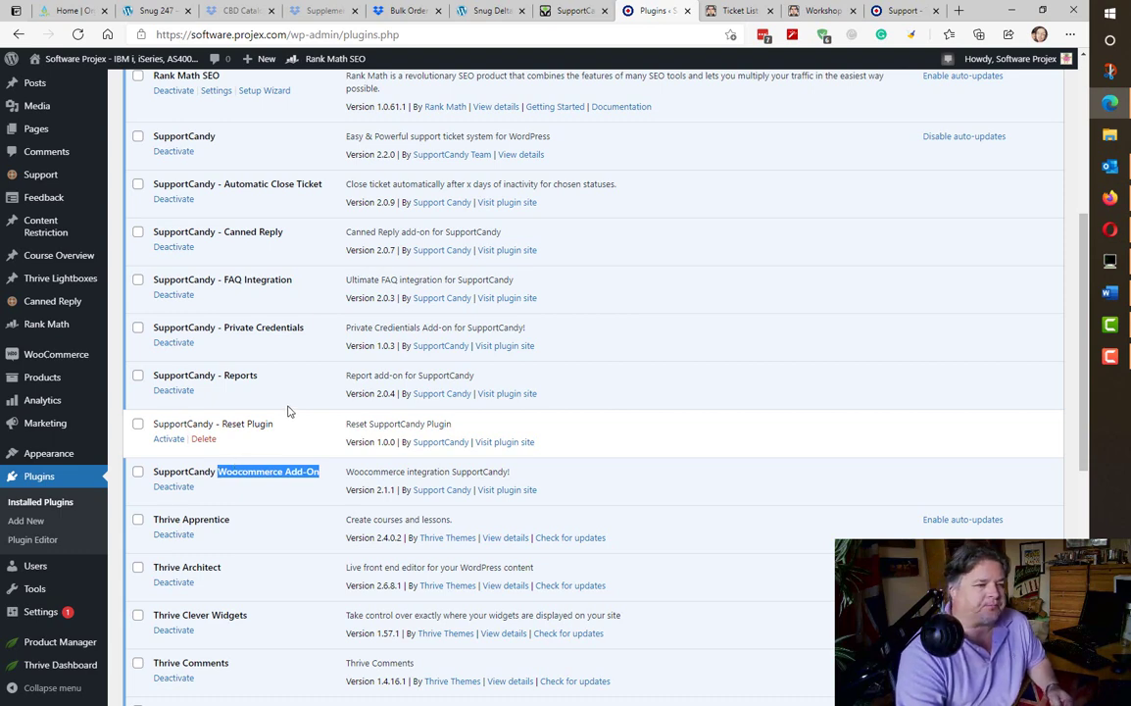
drag(305, 329, 226, 333)
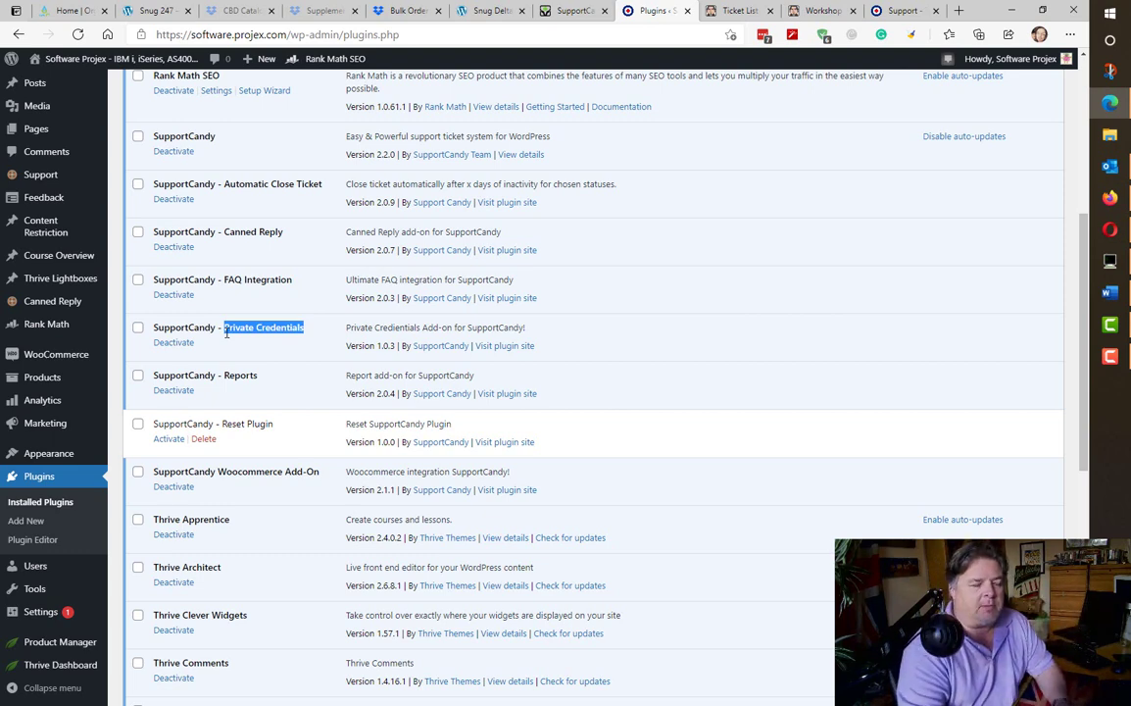
double_click(238, 377)
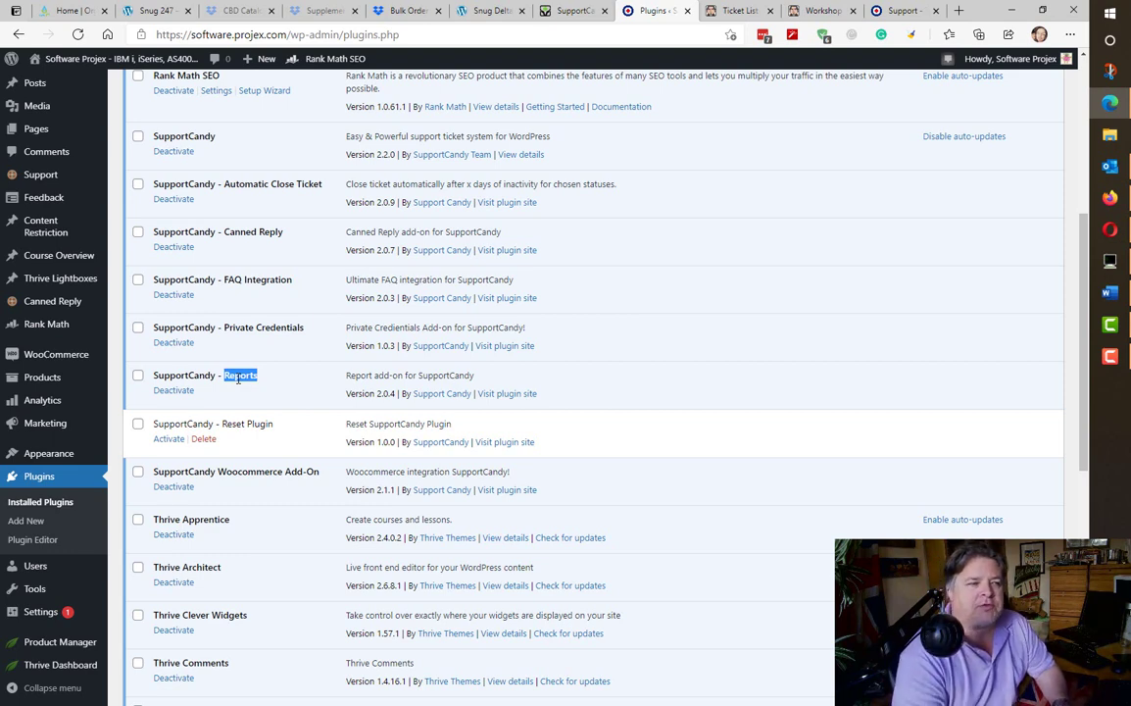
drag(273, 425, 152, 433)
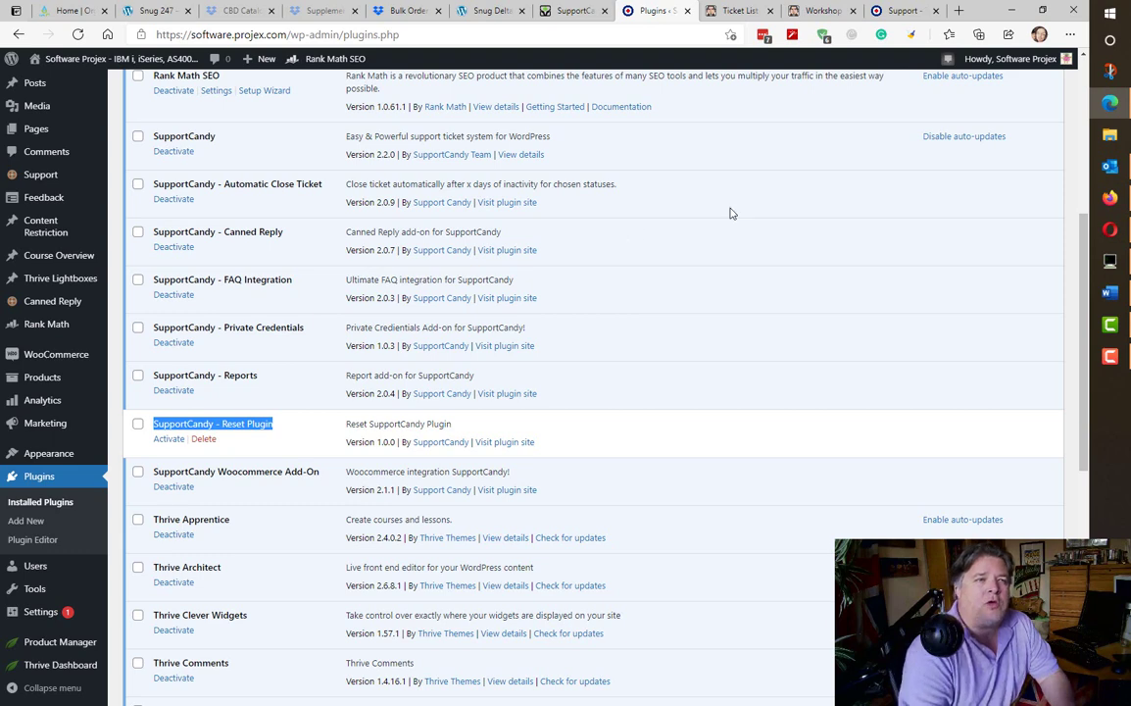
key(ctrl+shift+Tab)
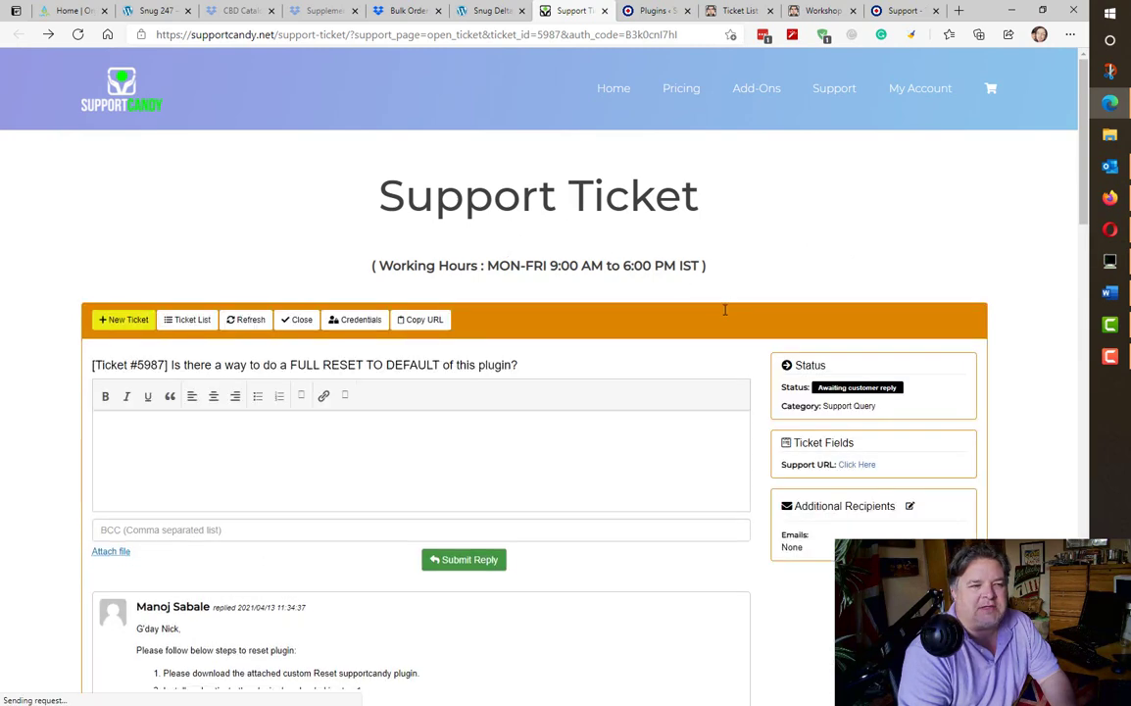
- Scroll through the reset-plugin ticket replies, then go back to the nicklitten.com Ticket List
scroll(657, 407, down, 4)
scroll(658, 413, up, 1)
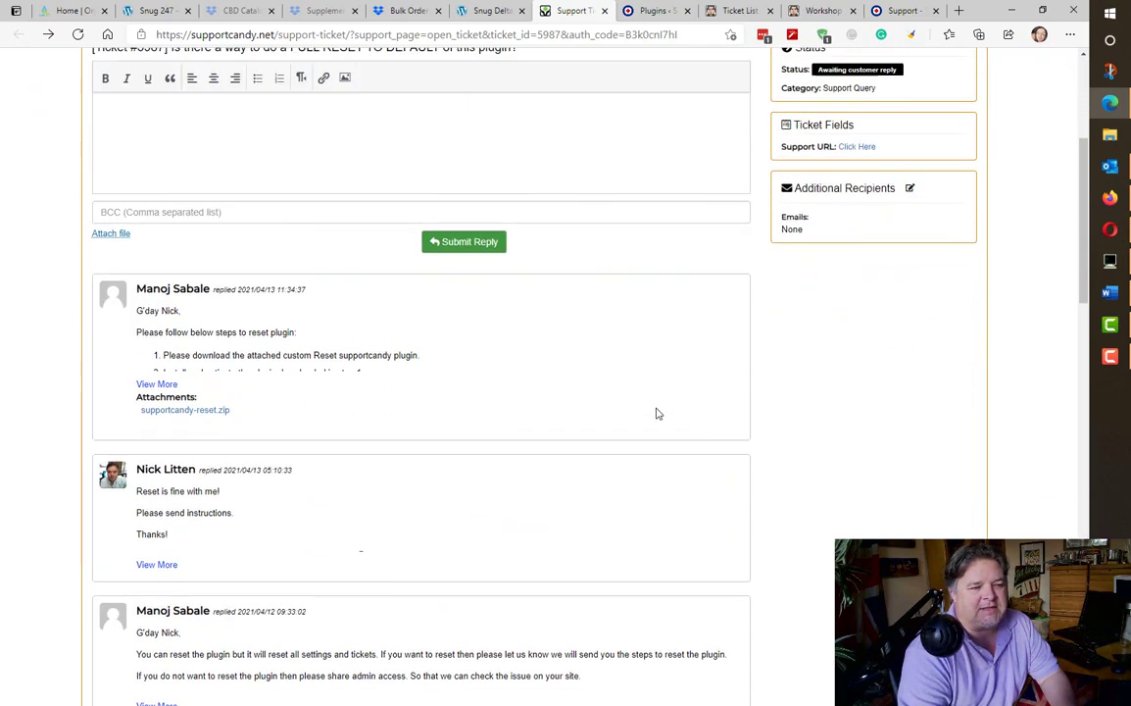
scroll(657, 414, up, 4)
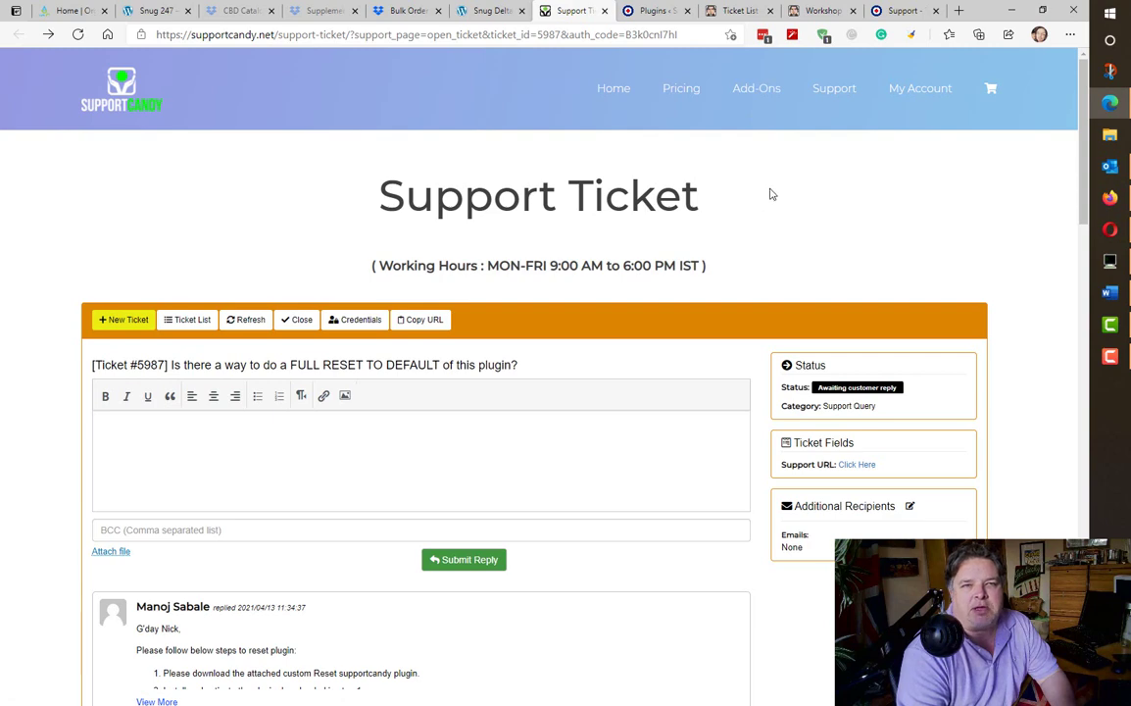
click(712, 16)
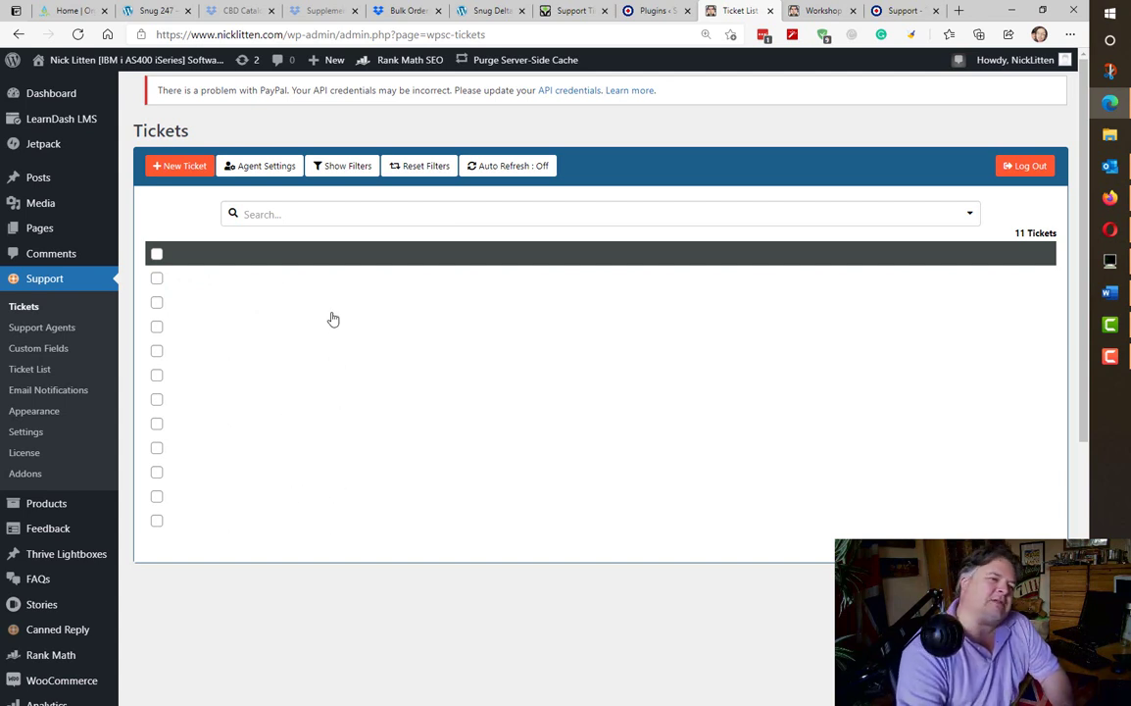
- Tick the second ticket, then open Support > Custom Fields
click(157, 304)
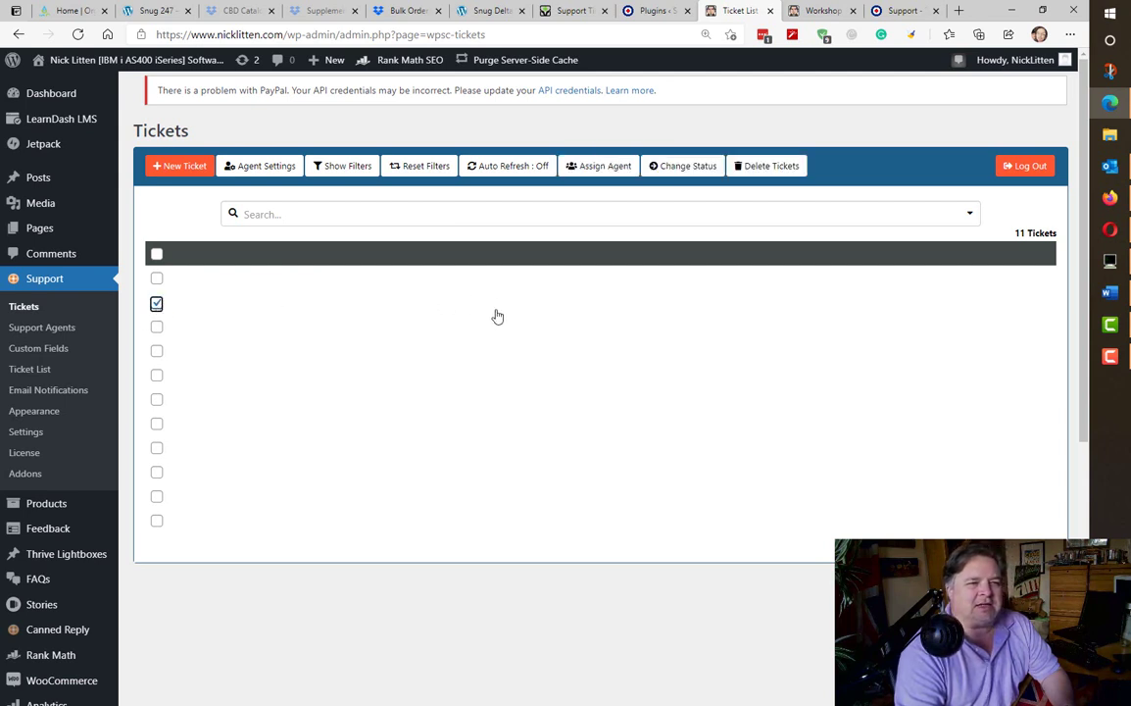
click(44, 350)
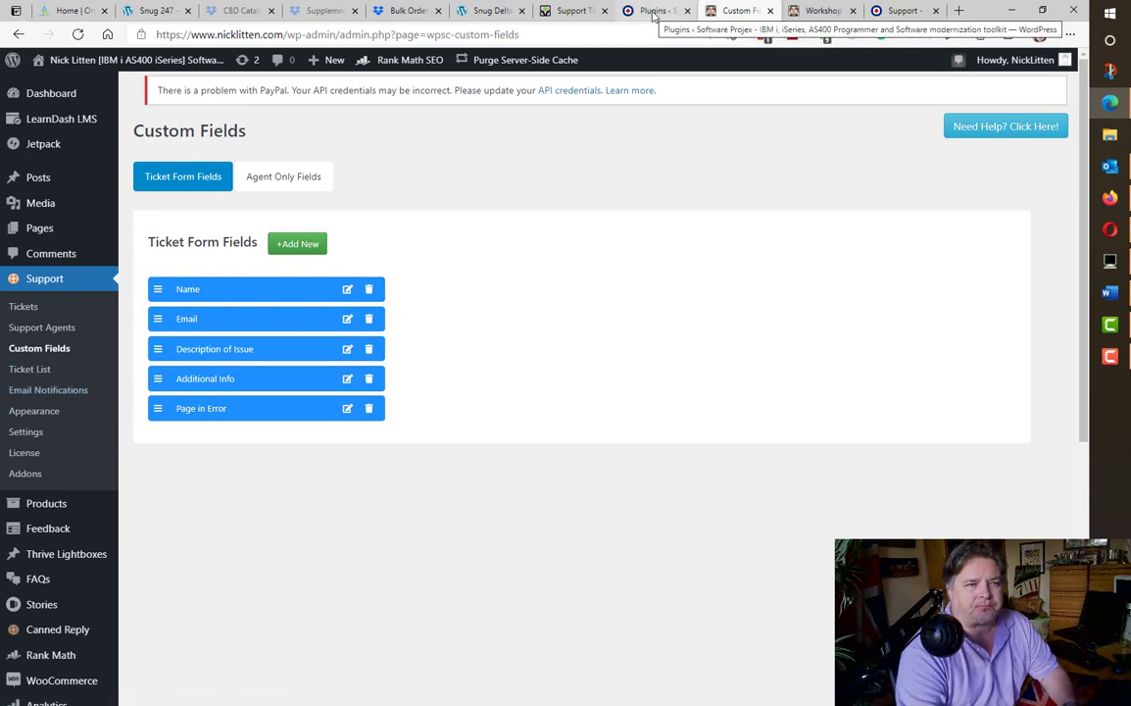
- Return to the SupportCandy.net support ticket with the supportcandy-reset.zip attachment
click(564, 12)
- Expand the full reset instructions, then go back to the nicklitten.com Upload Plugin page
scroll(468, 488, down, 4)
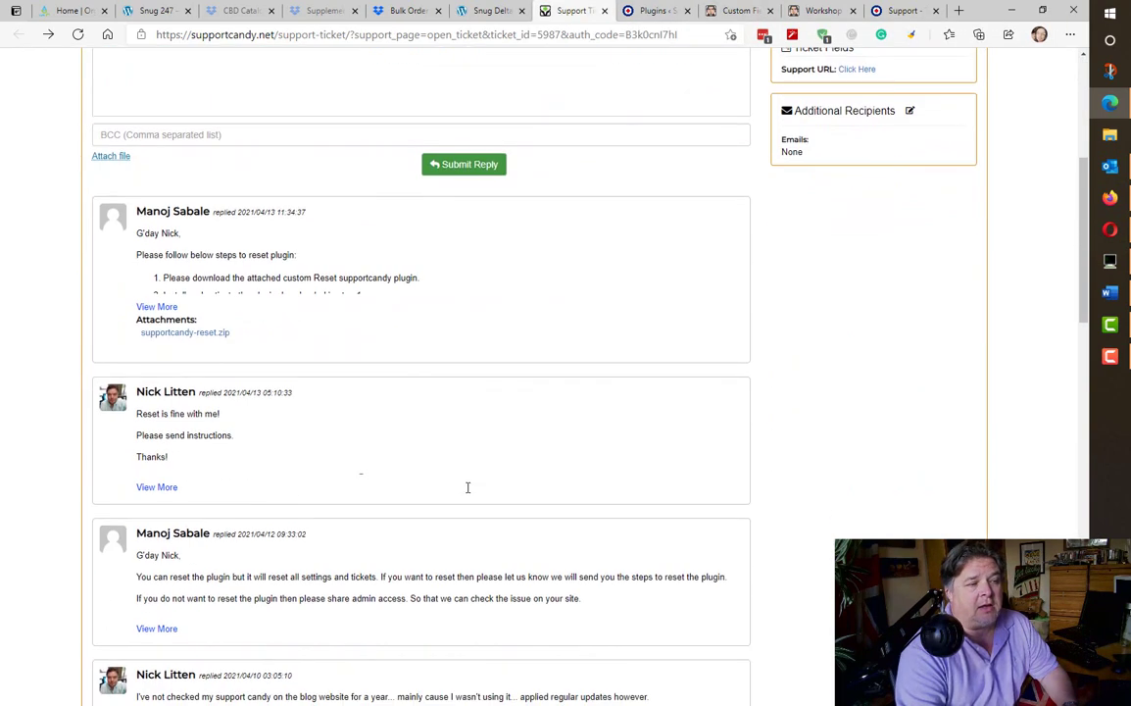
click(153, 306)
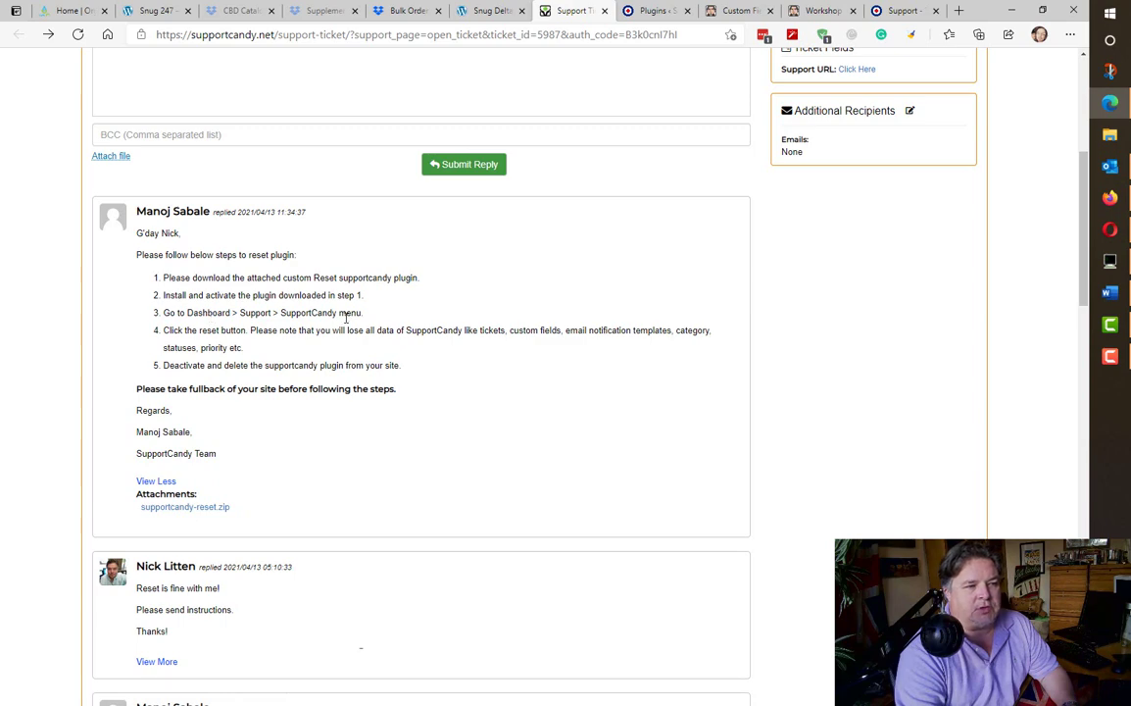
click(650, 11)
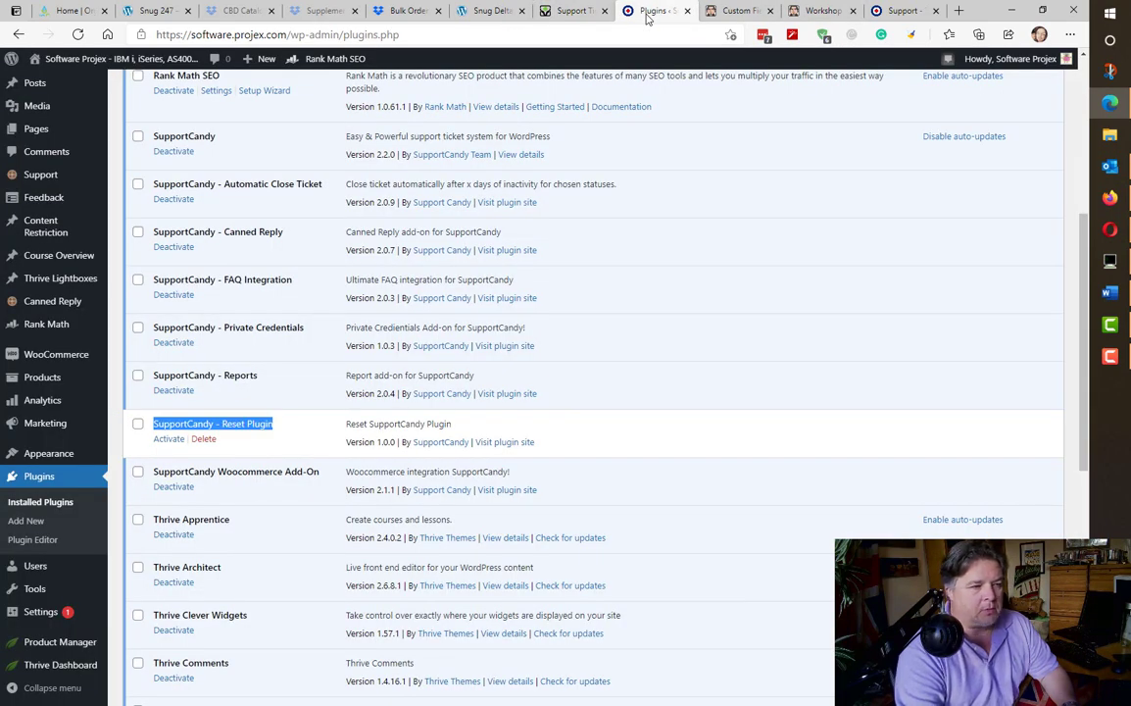
click(723, 16)
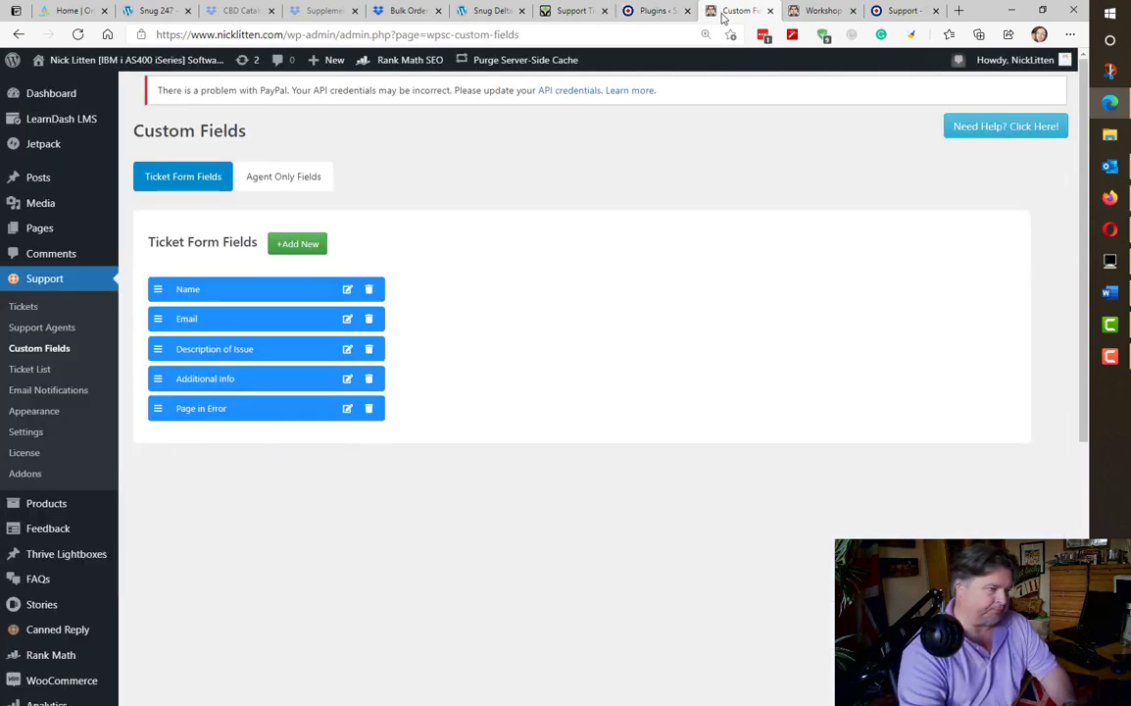
click(19, 34)
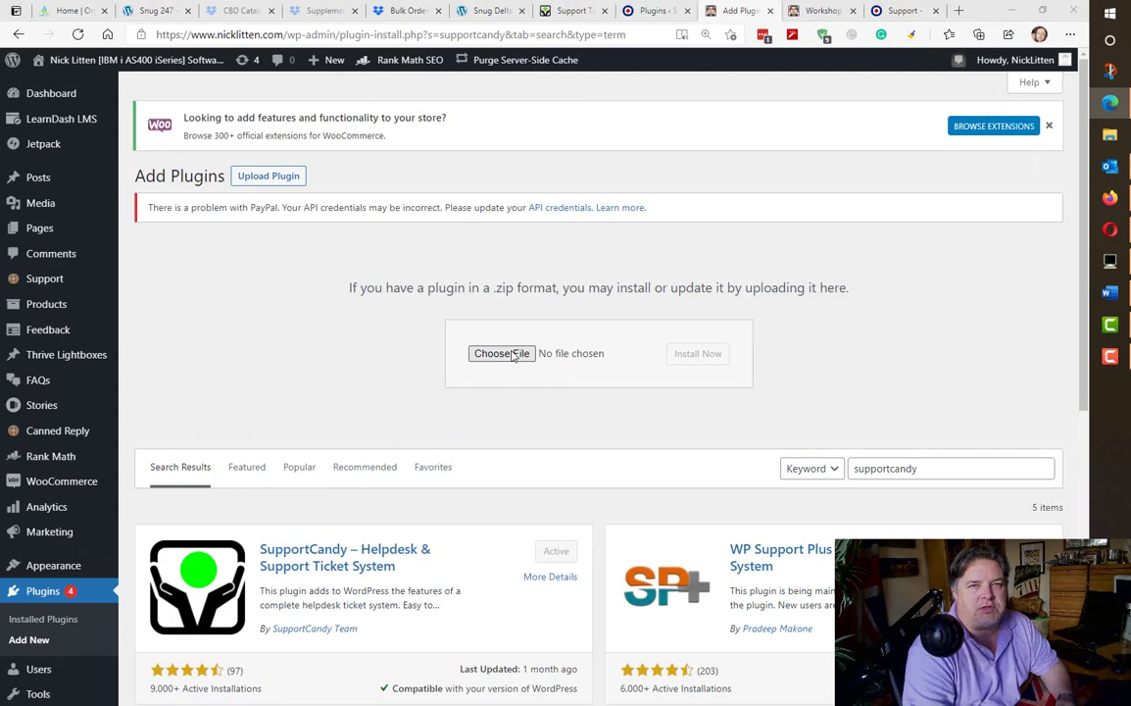
- Upload supportcandy-reset.zip, install it, and activate the plugin
click(512, 356)
click(162, 140)
double_click(163, 140)
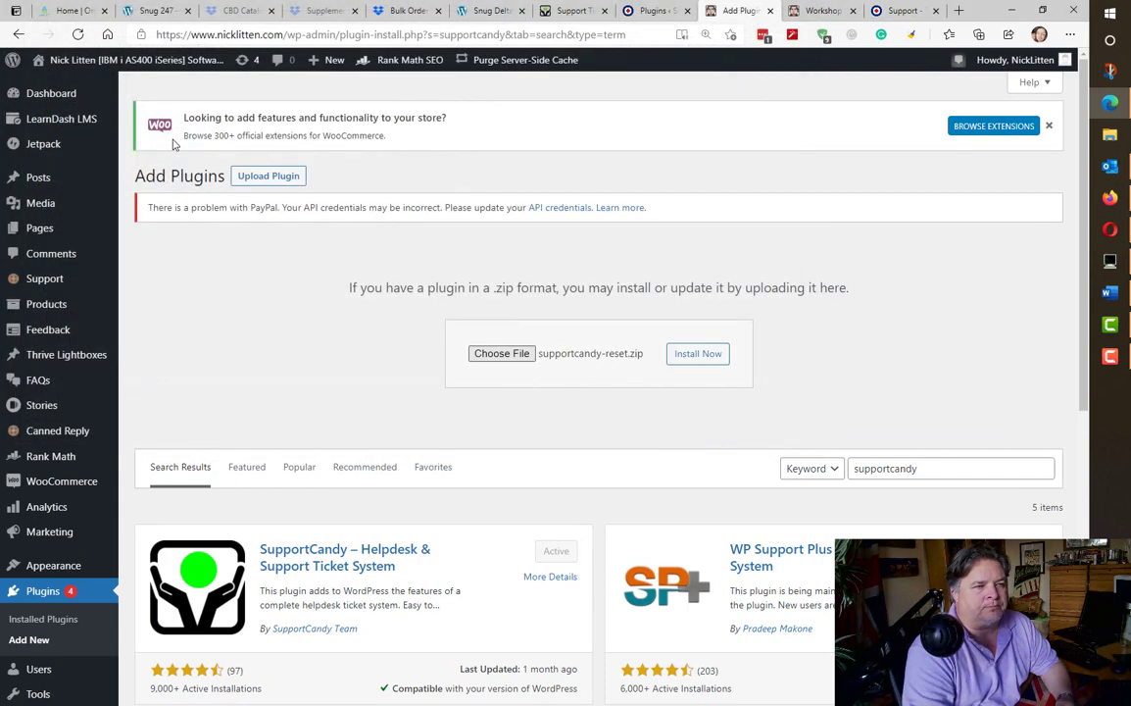
click(714, 357)
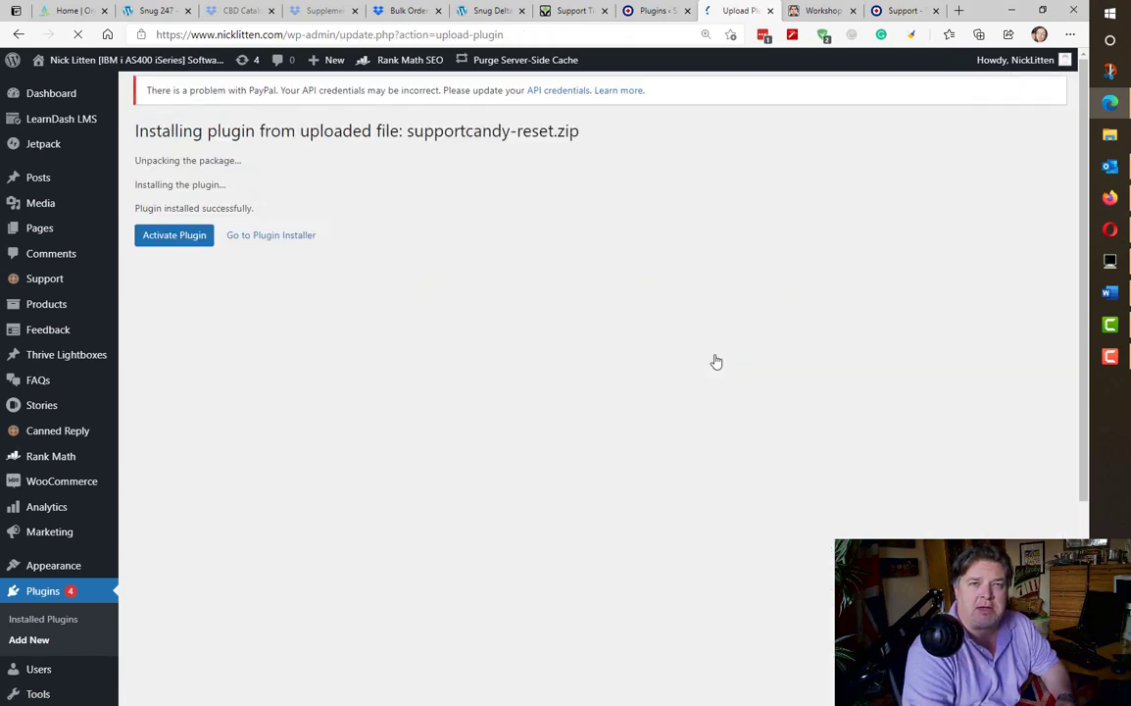
click(168, 241)
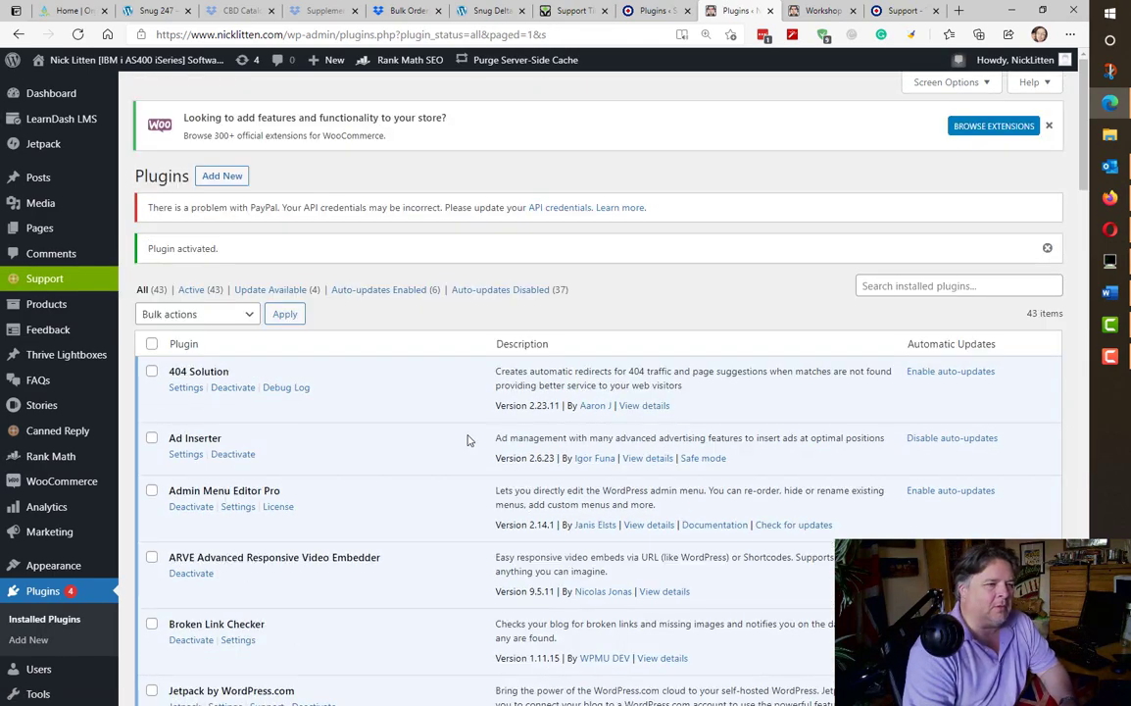
- Scroll the plugins list to confirm the Reset plugin is installed
scroll(468, 441, down, 15)
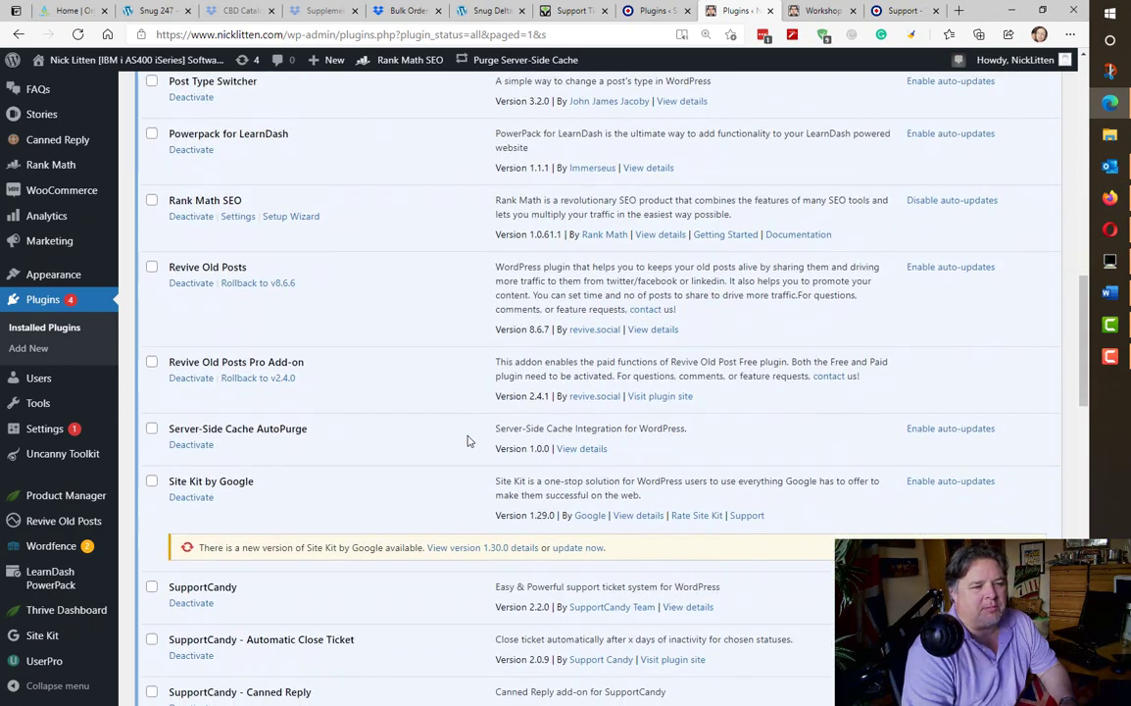
scroll(467, 441, down, 5)
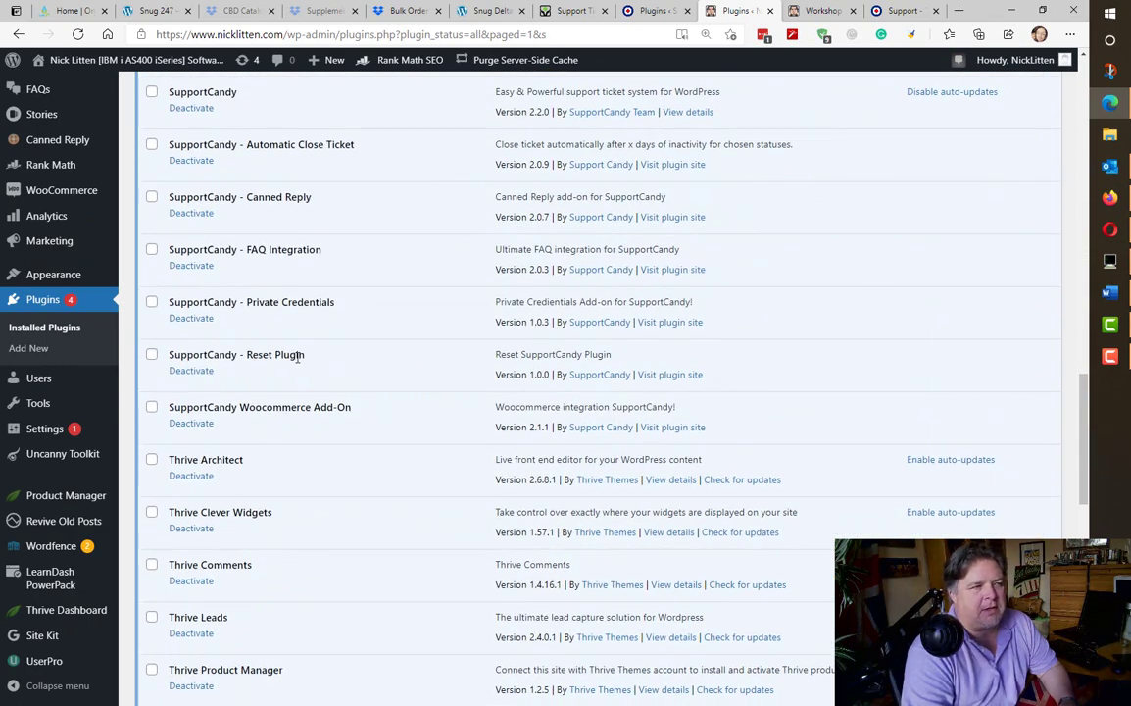
scroll(309, 339, up, 1)
scroll(206, 250, up, 3)
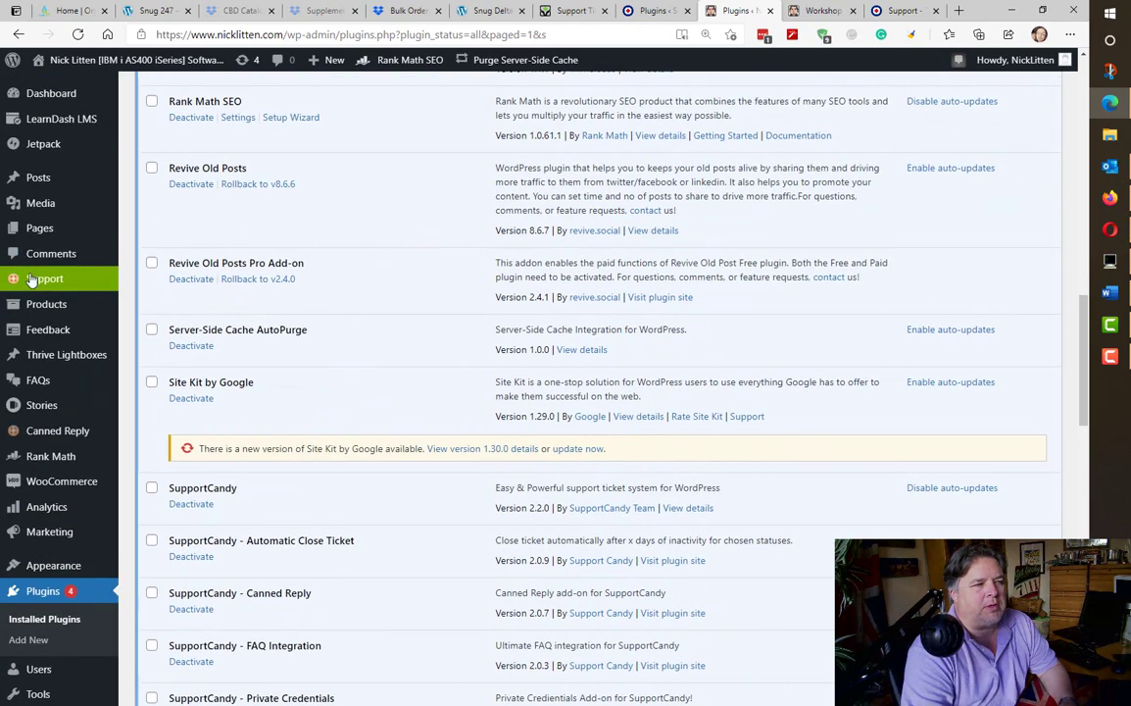
- Go to Support > Tickets and open the Reset SupportCandy page
click(30, 280)
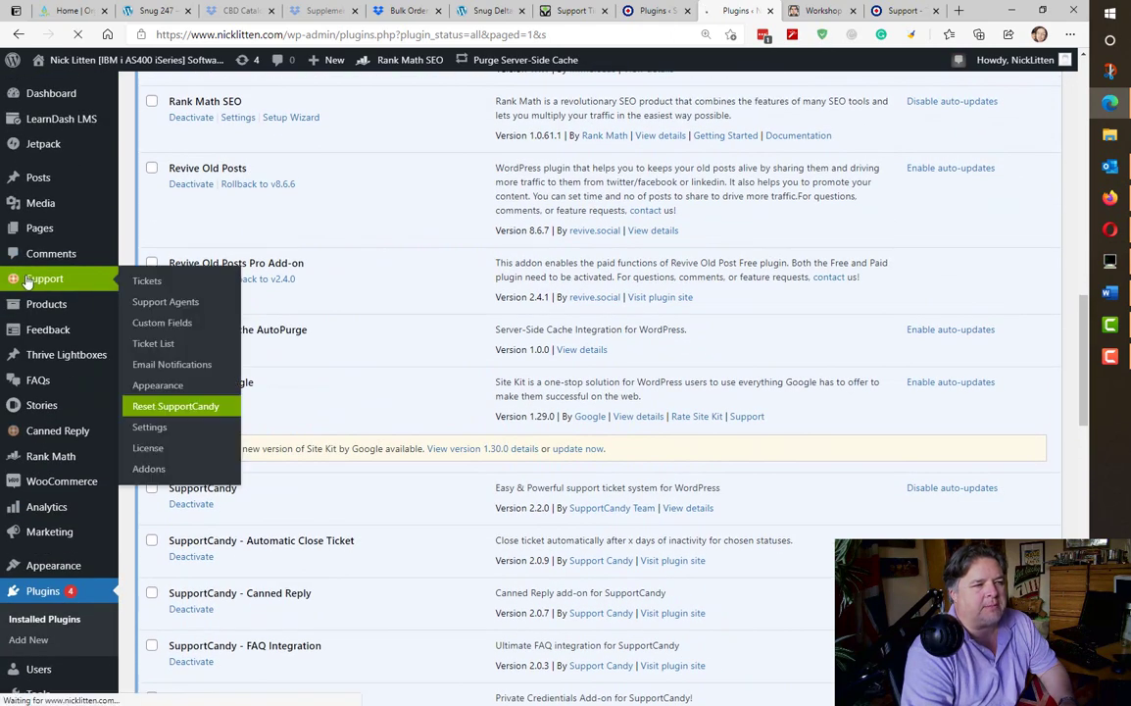
click(145, 283)
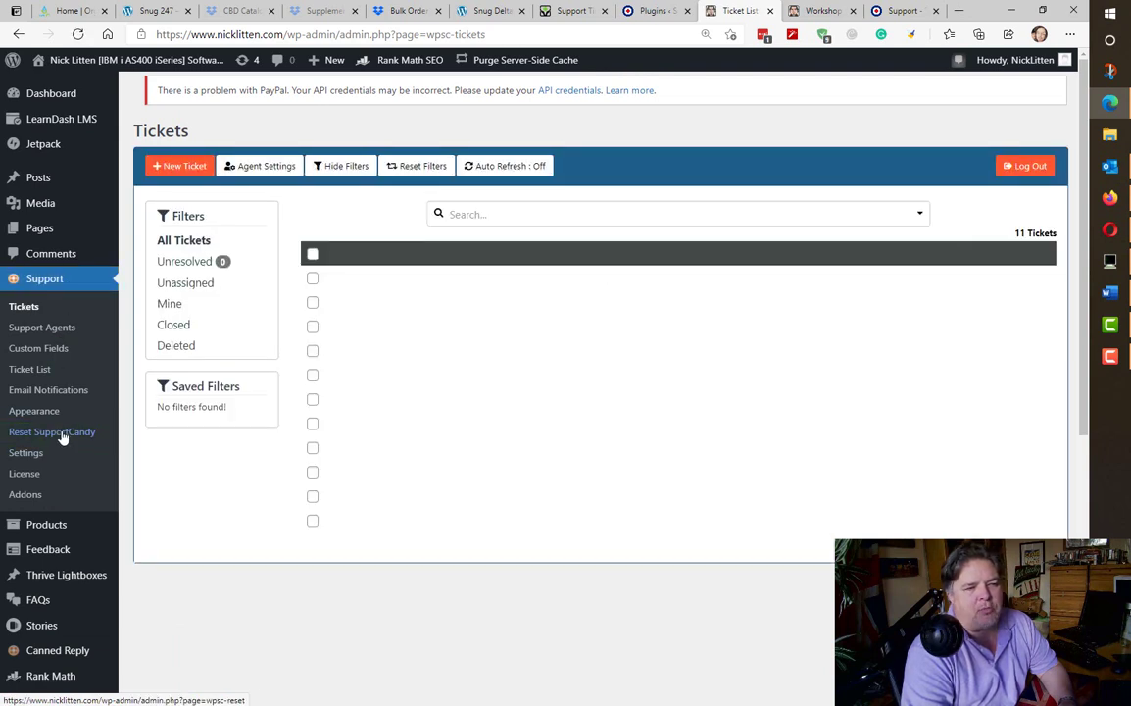
click(62, 438)
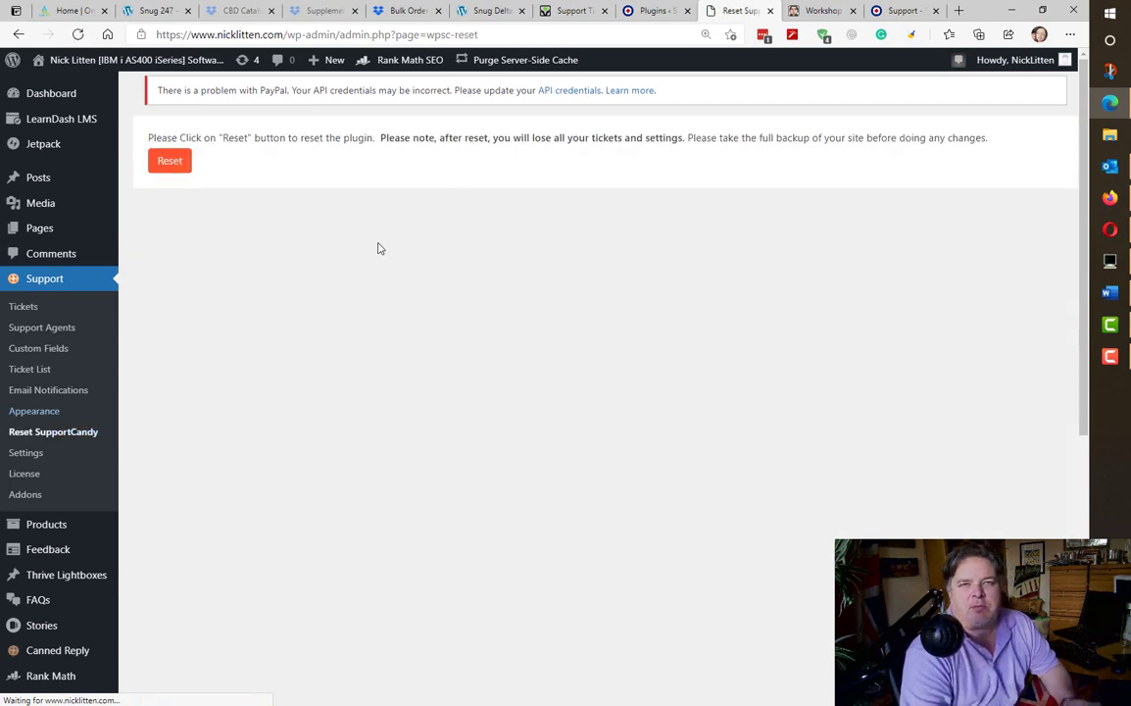
- Run and confirm the SupportCandy reset, then verify the Tickets list shows 0 tickets
click(186, 169)
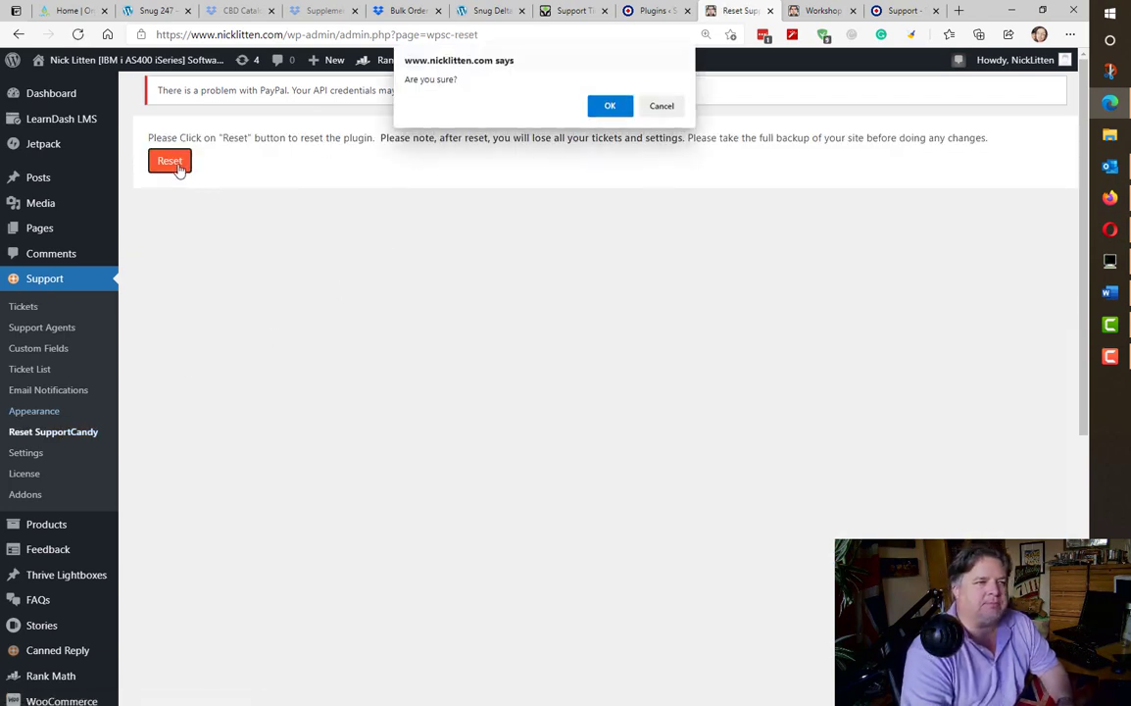
click(603, 108)
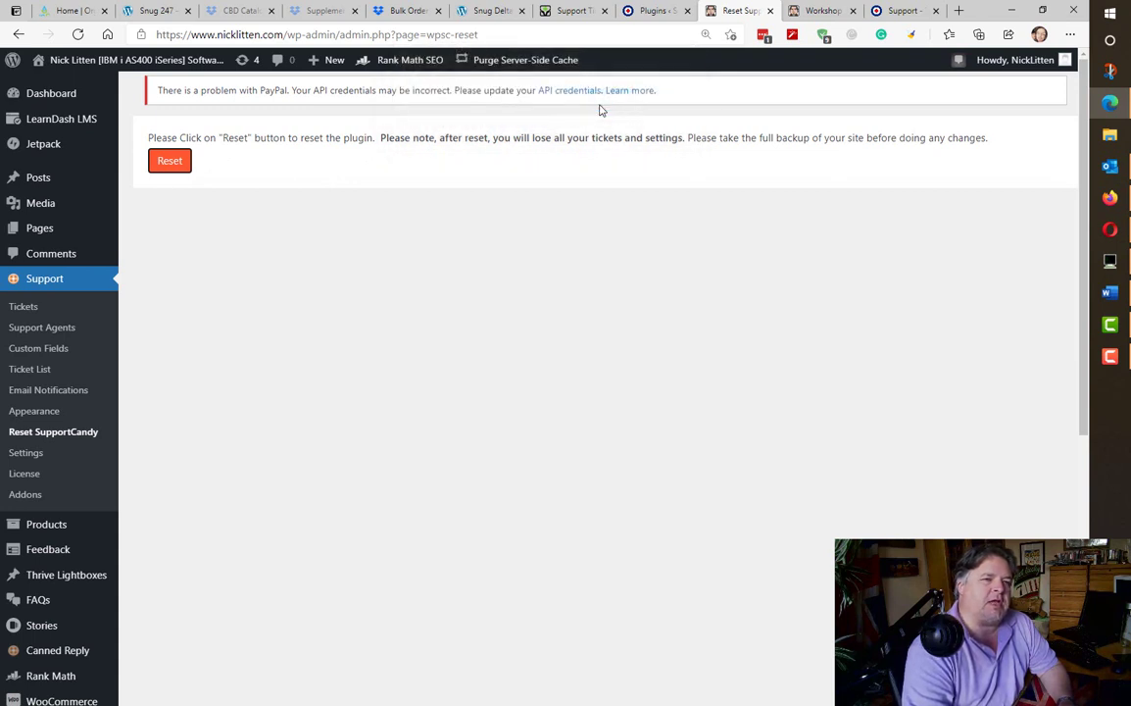
click(662, 107)
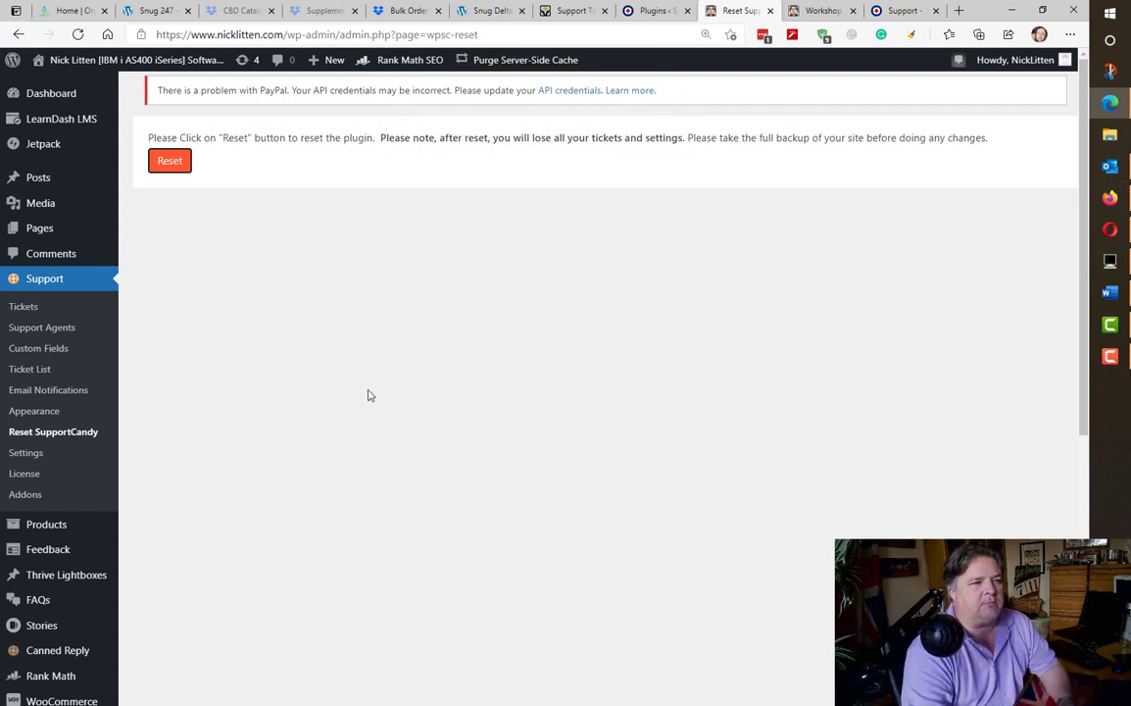
click(36, 309)
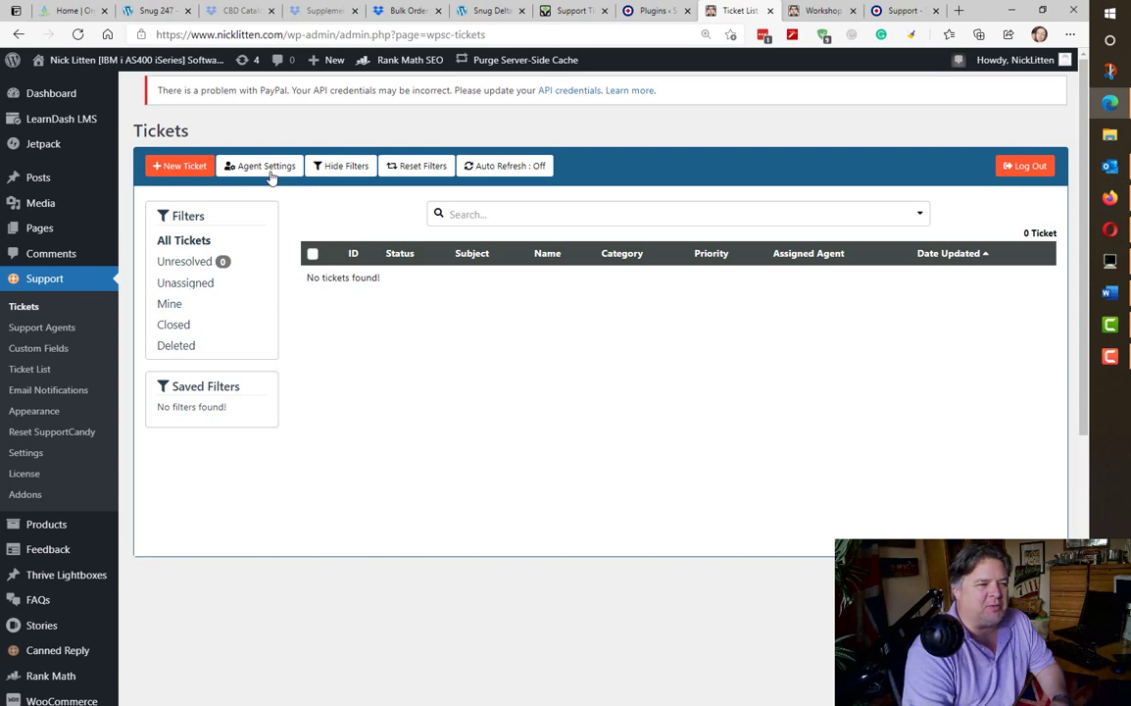
- Review the Support Agents list and default Custom Fields, then view Email Notifications settings
click(61, 332)
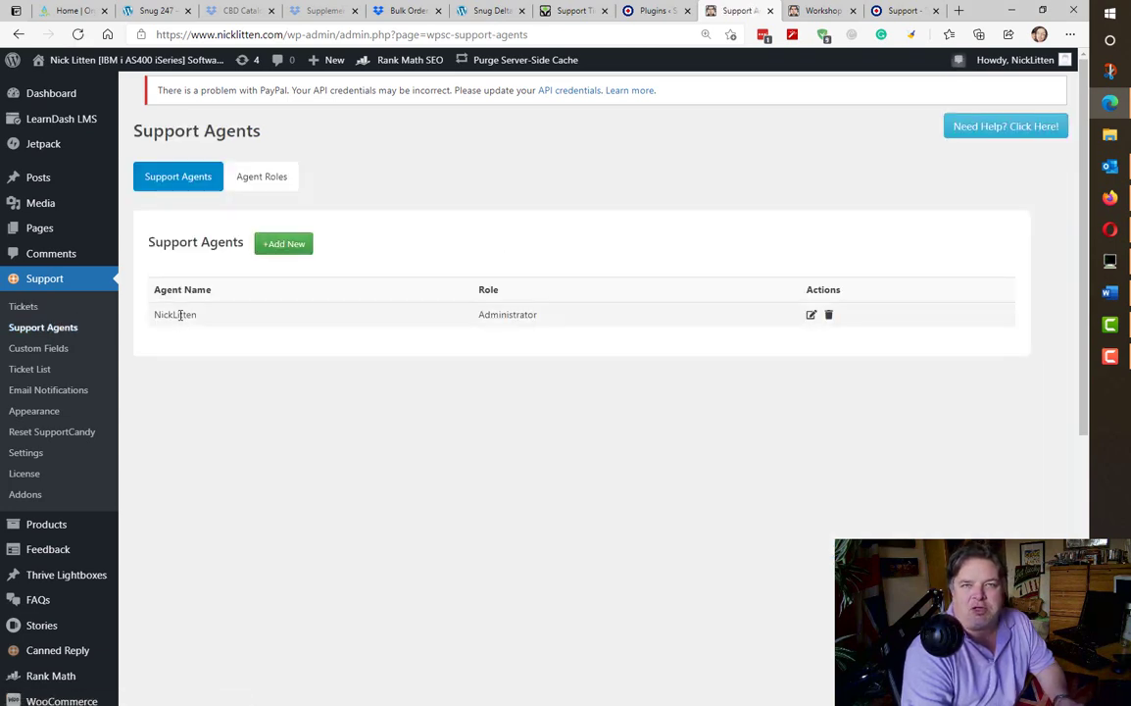
click(55, 345)
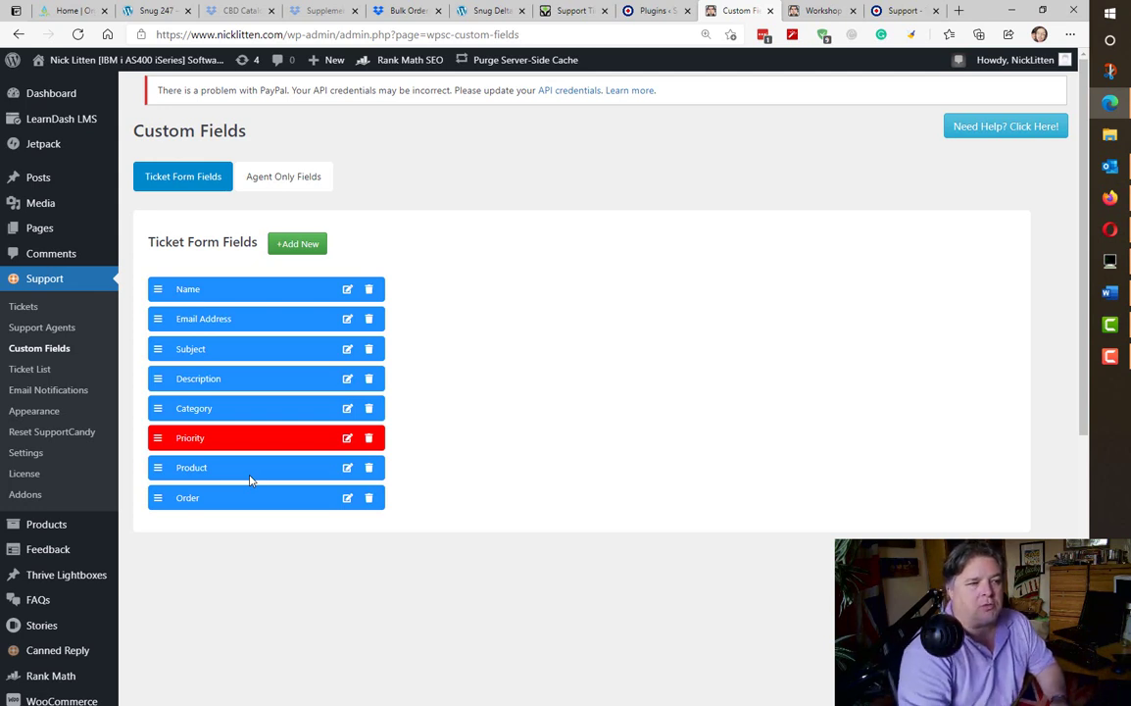
click(44, 390)
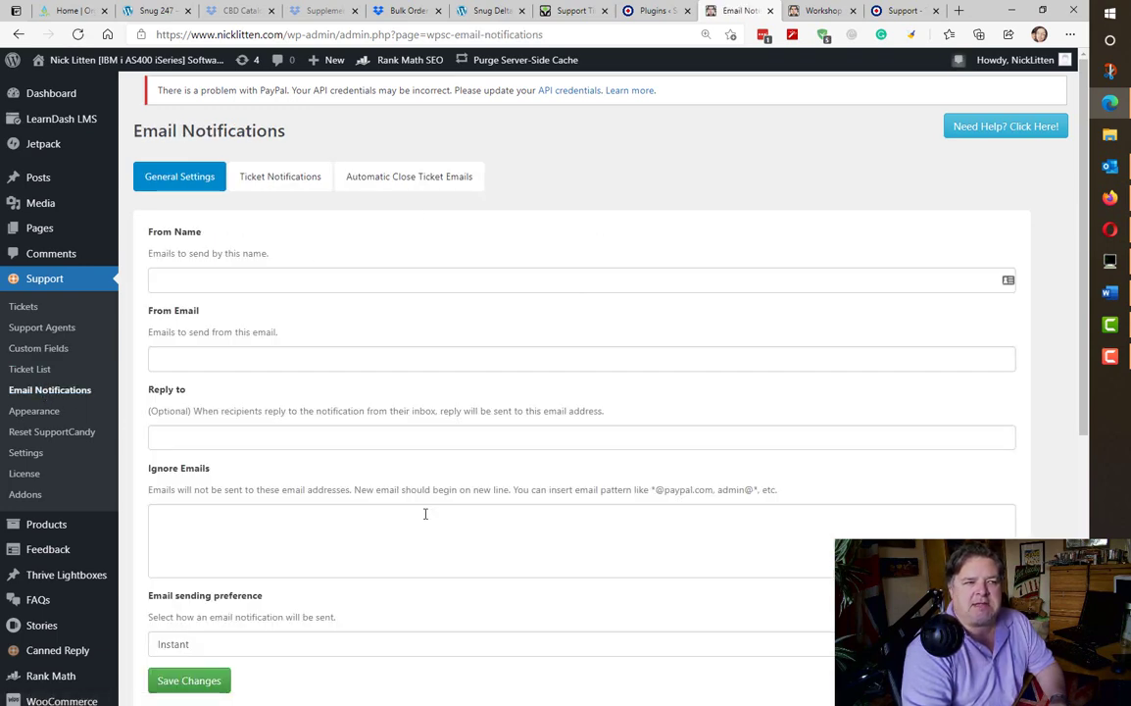
- Enter the support sender name and sender e-mail address for notification emails
click(319, 275)
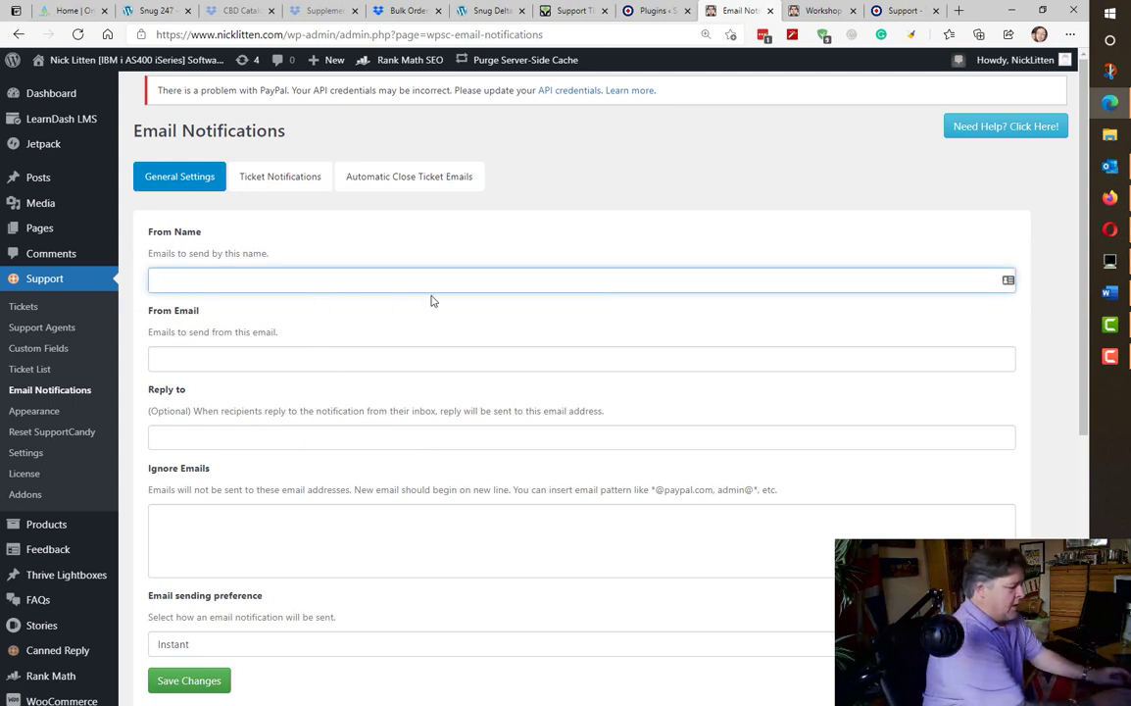
text(Nick Litten Support)
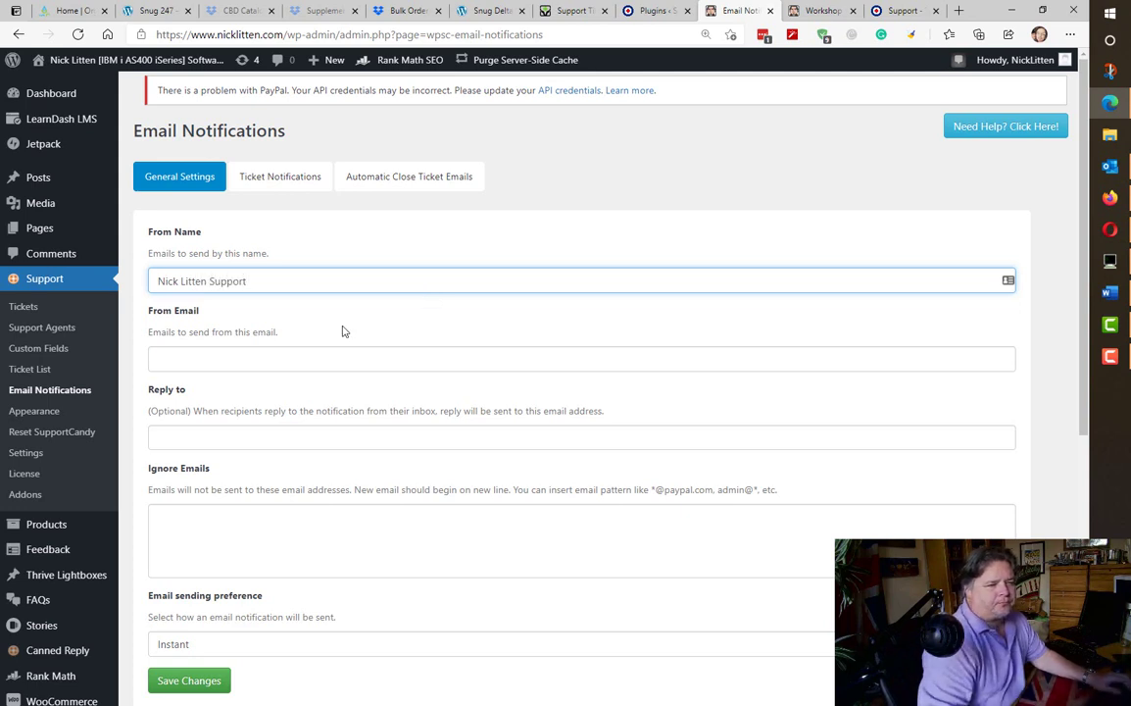
click(263, 360)
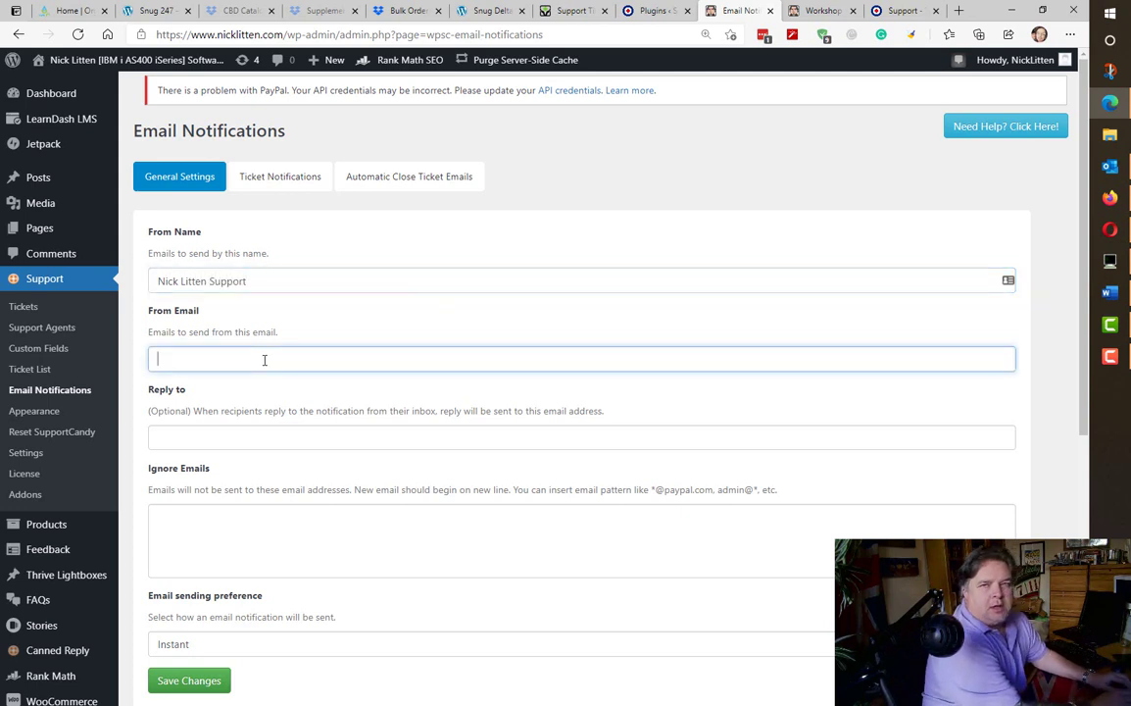
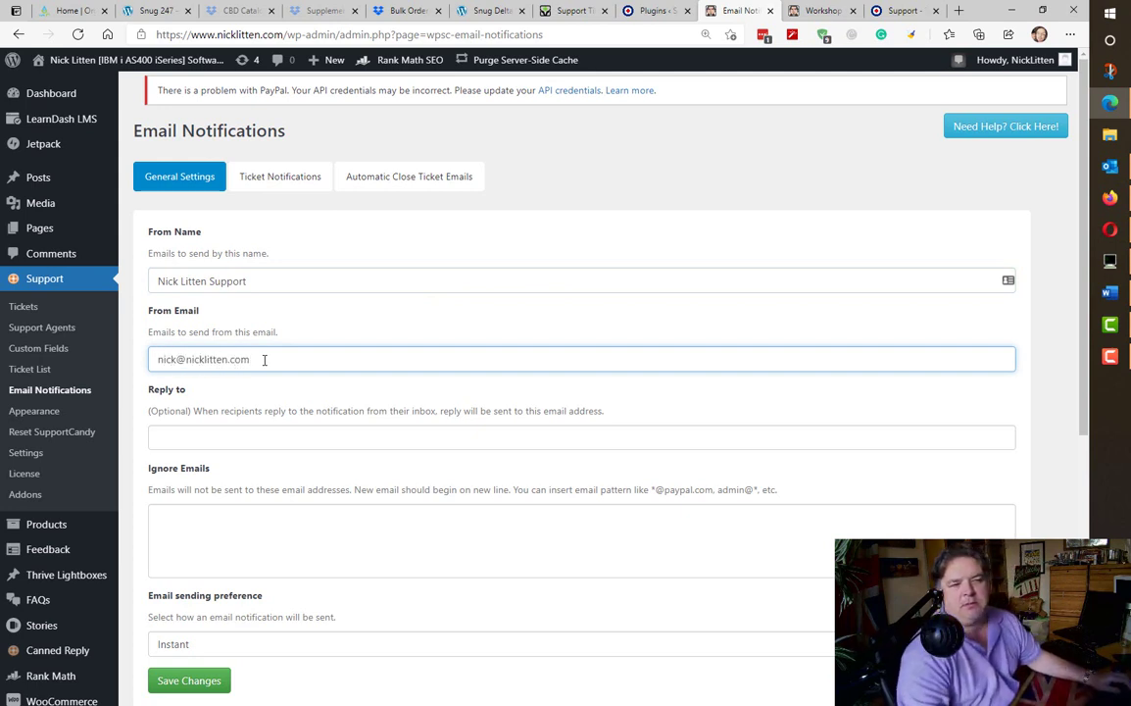
click(212, 280)
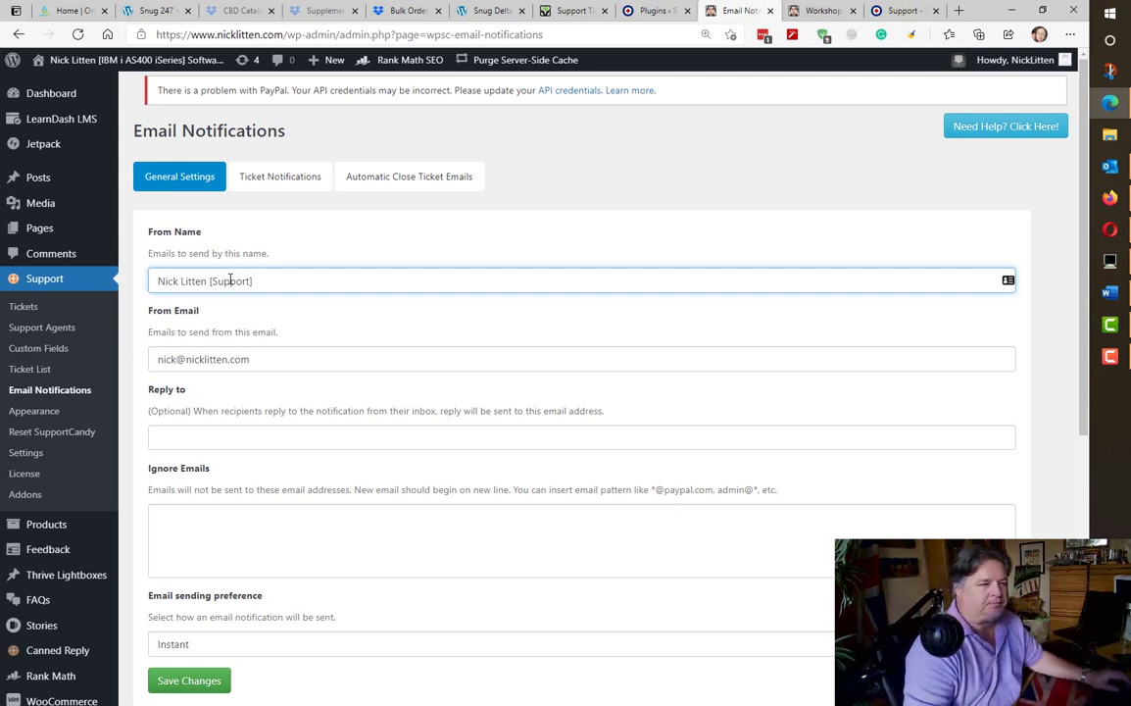
click(36, 414)
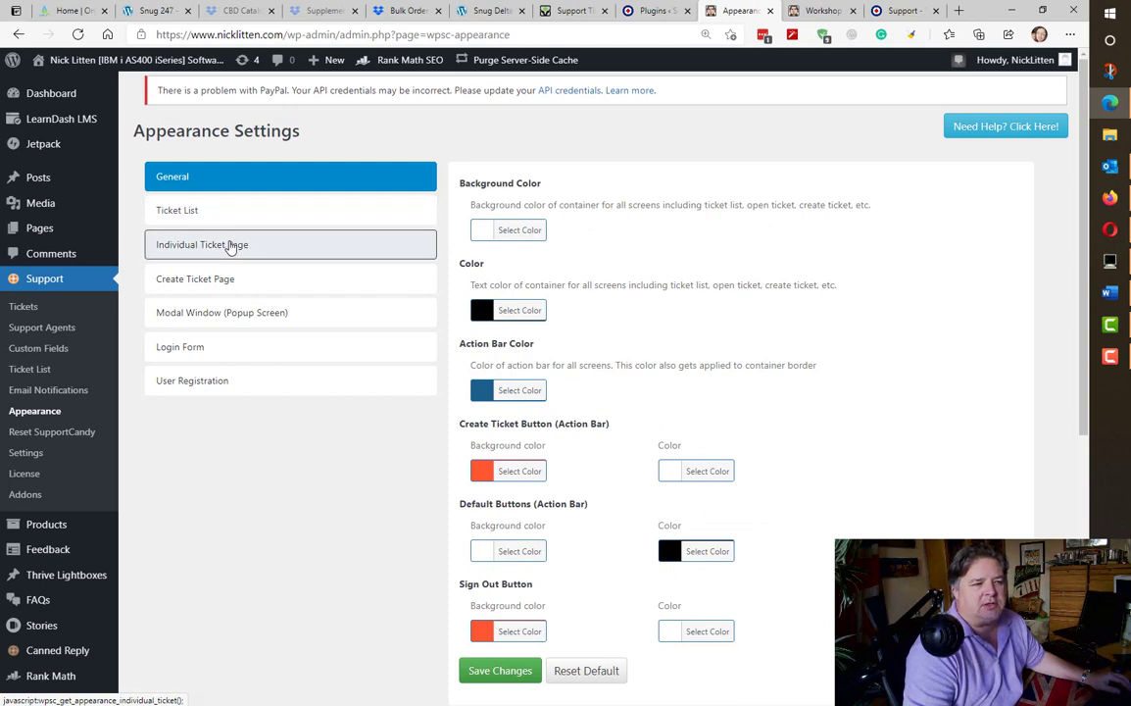
- Keep Helpdesk as the Support Page in general settings and save the changes
click(28, 453)
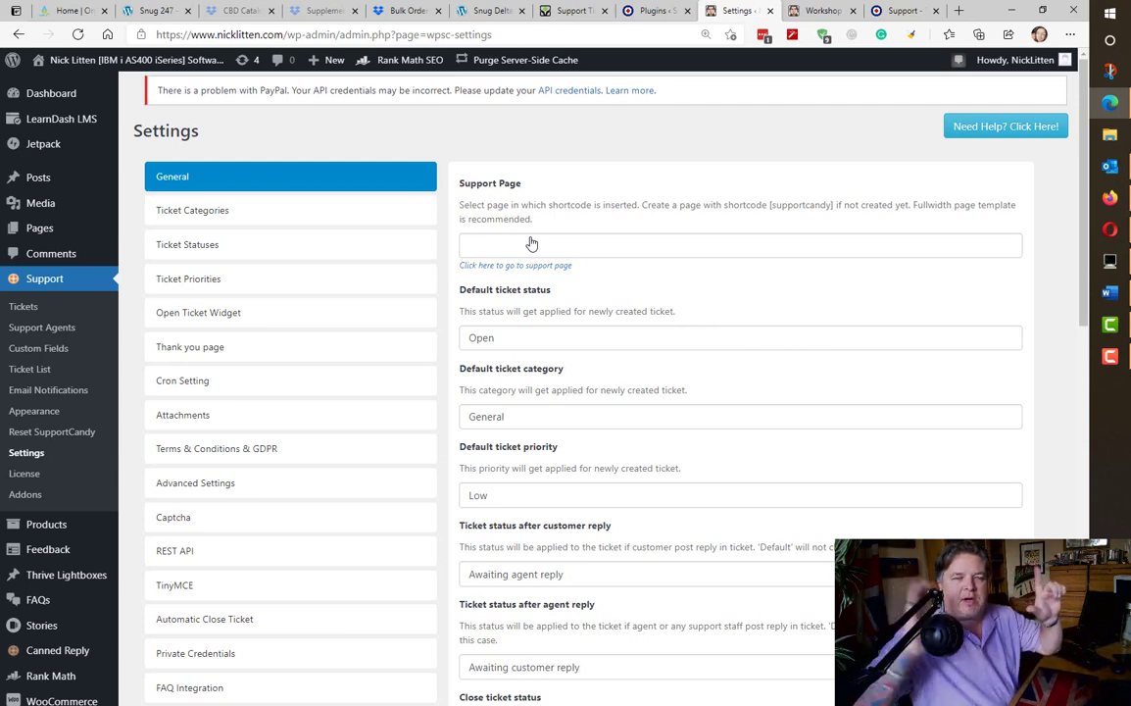
click(531, 245)
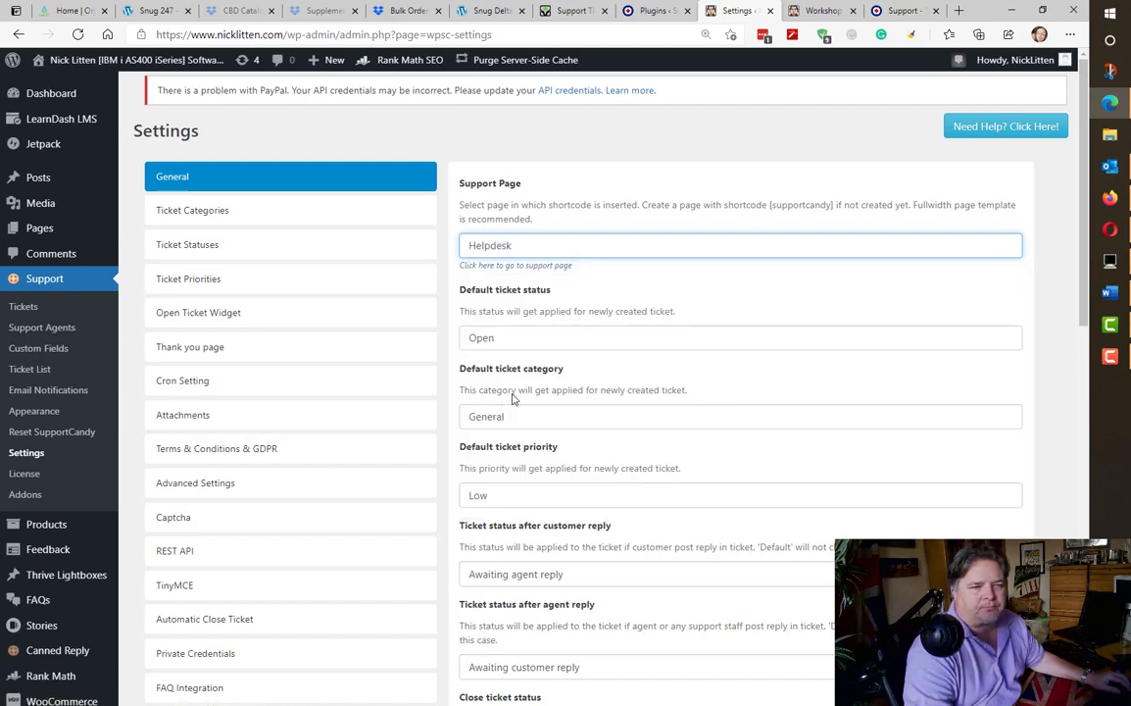
scroll(682, 442, down, 8)
scroll(687, 442, down, 2)
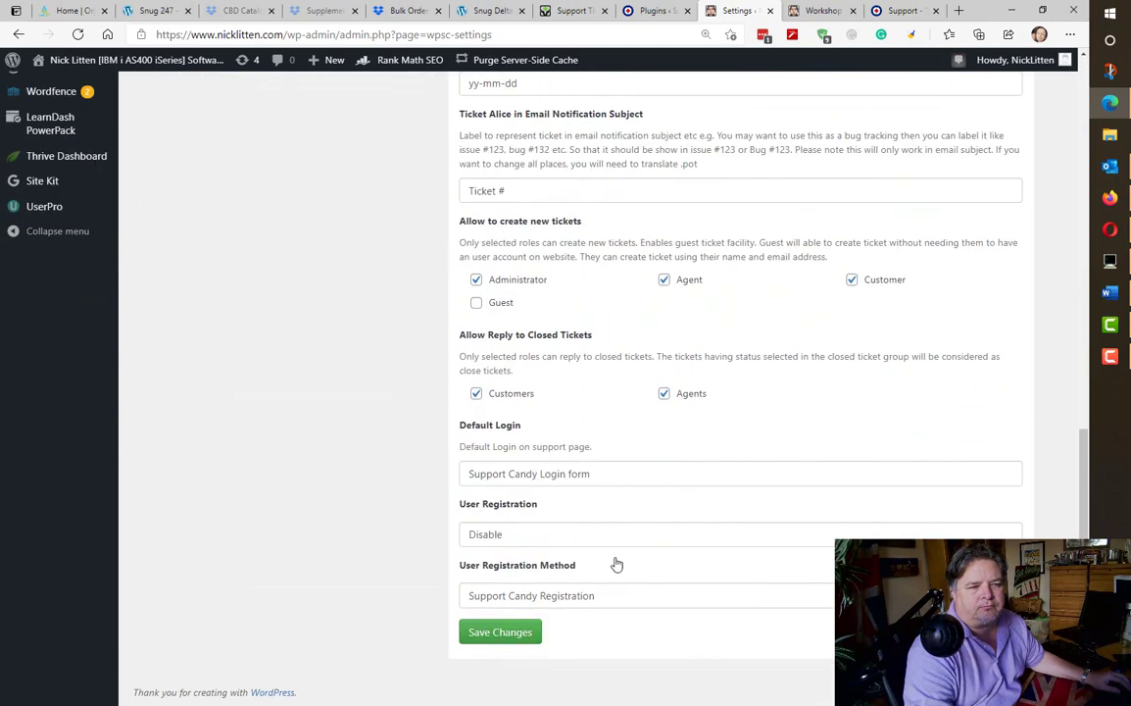
click(486, 633)
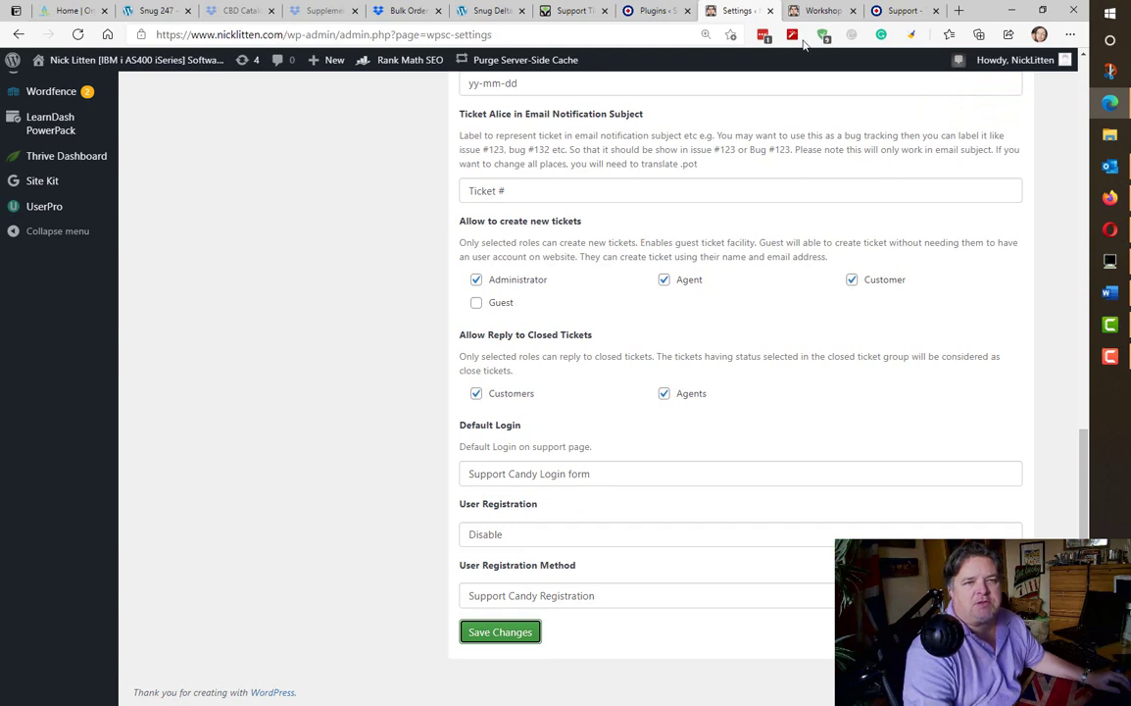
click(823, 12)
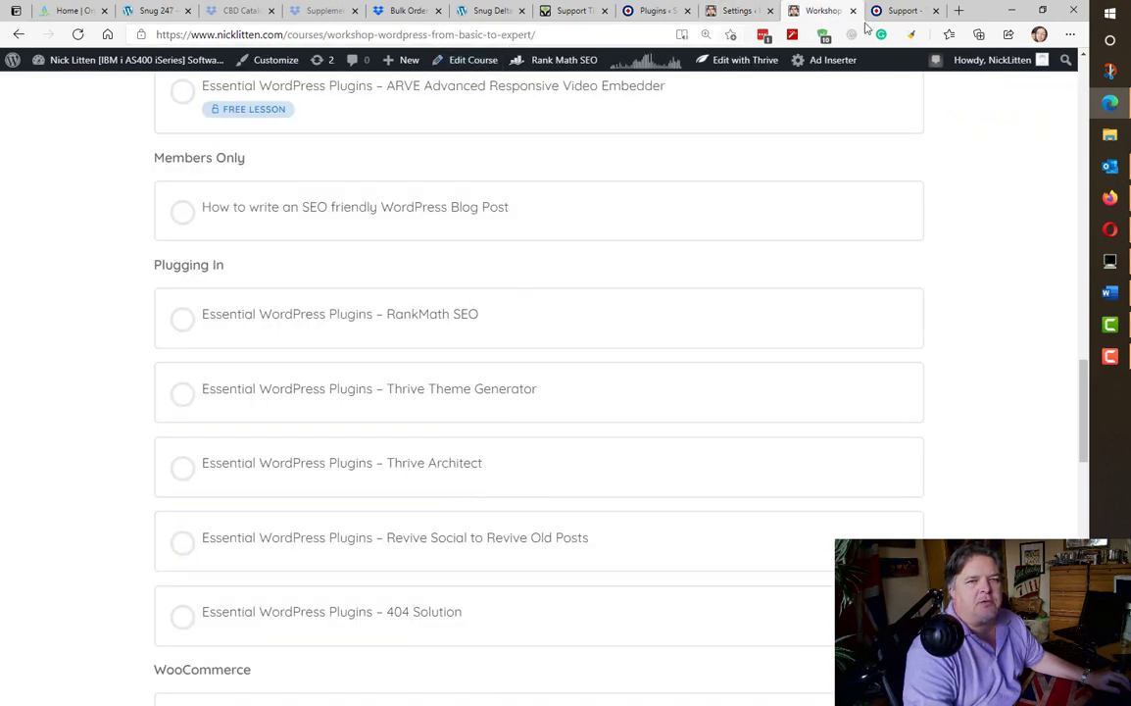
- Navigate the Support tab to nicklitten.com/helpdesk
click(897, 11)
click(374, 35)
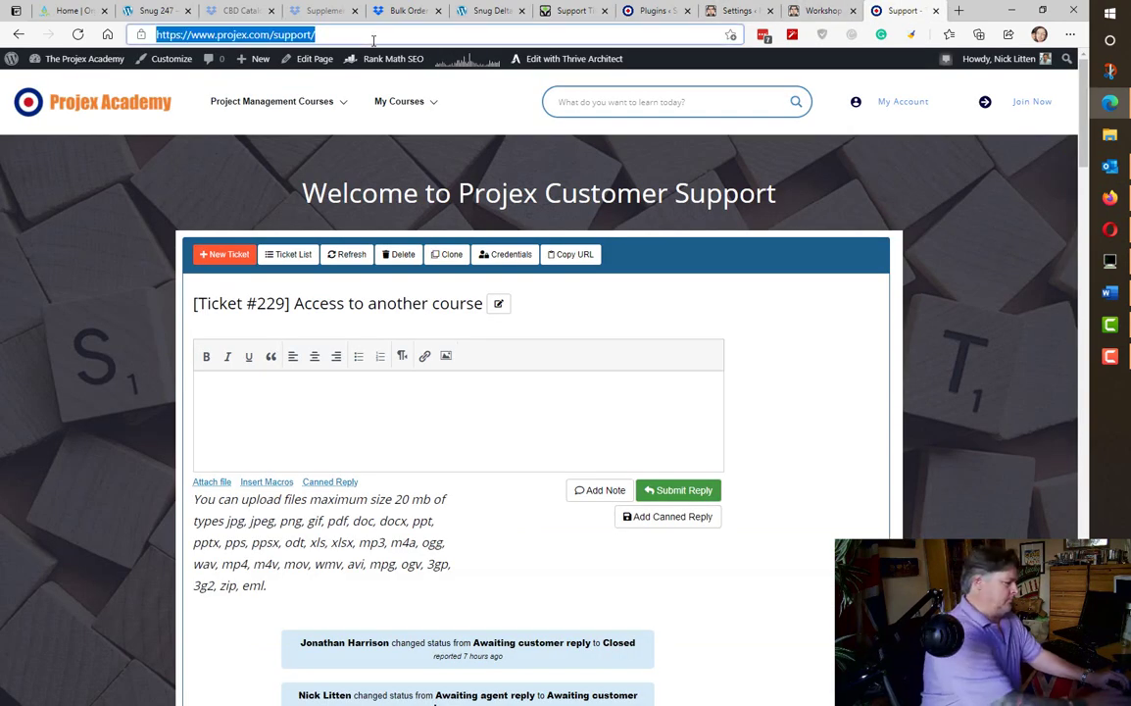
text(nicklitten.com)
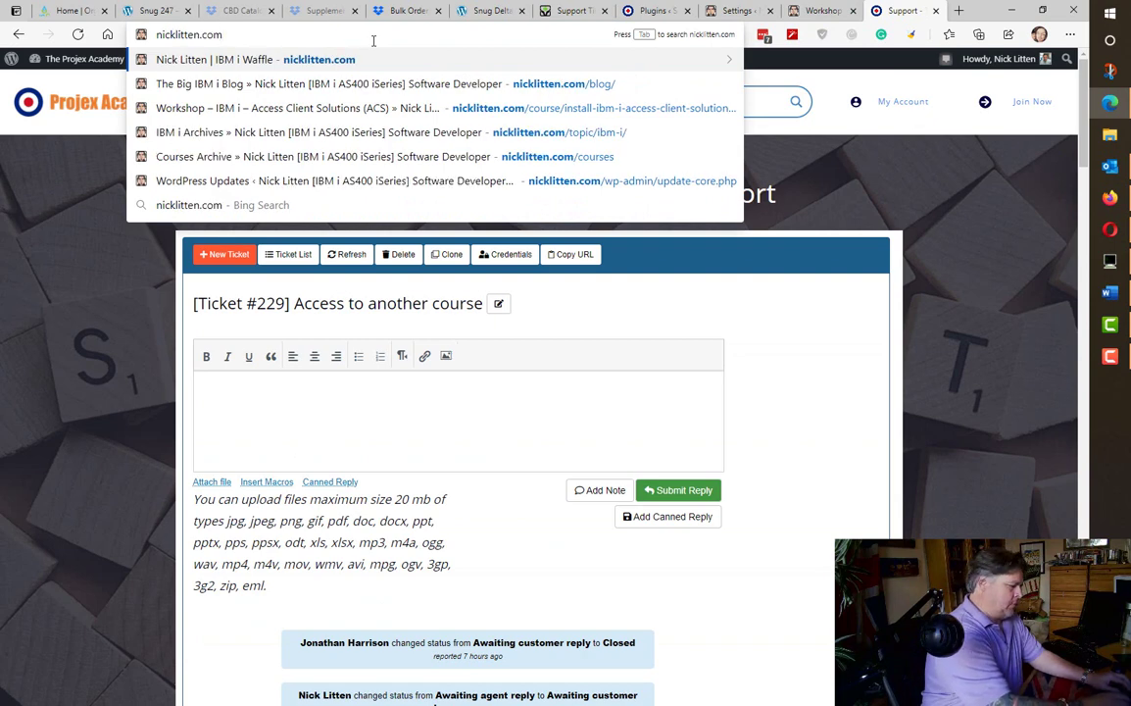
text(/helpdesk)
key(Return)
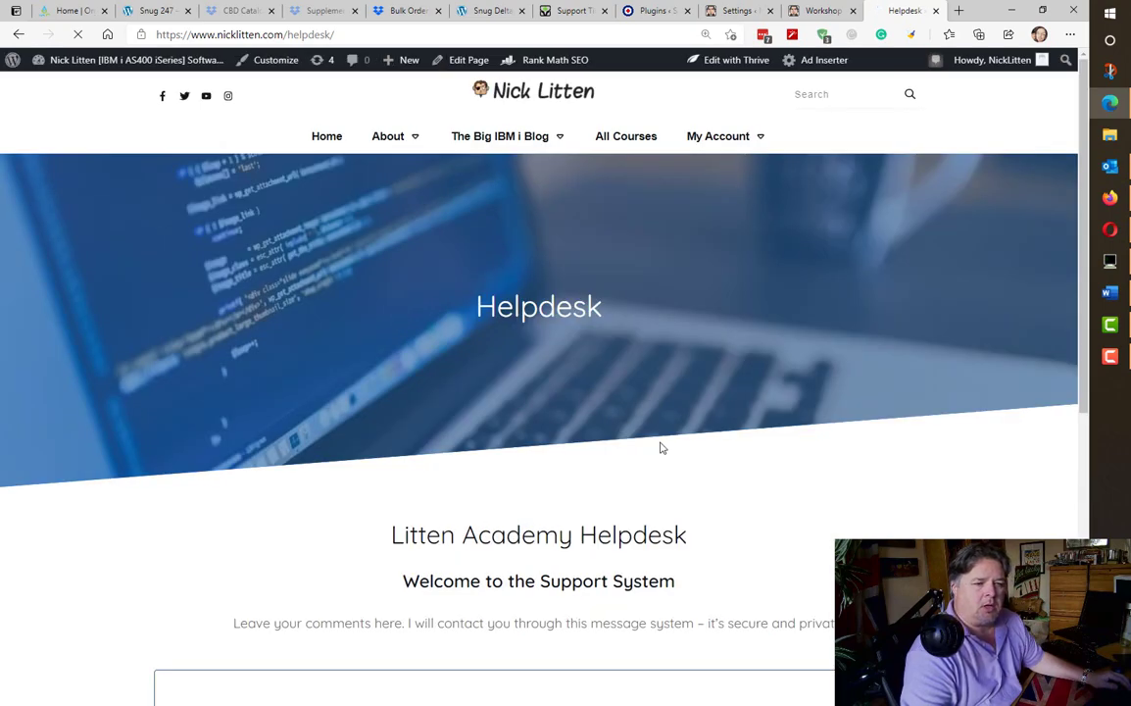
- Look over the helpdesk page and open it in the editor via Edit Page
scroll(660, 448, down, 4)
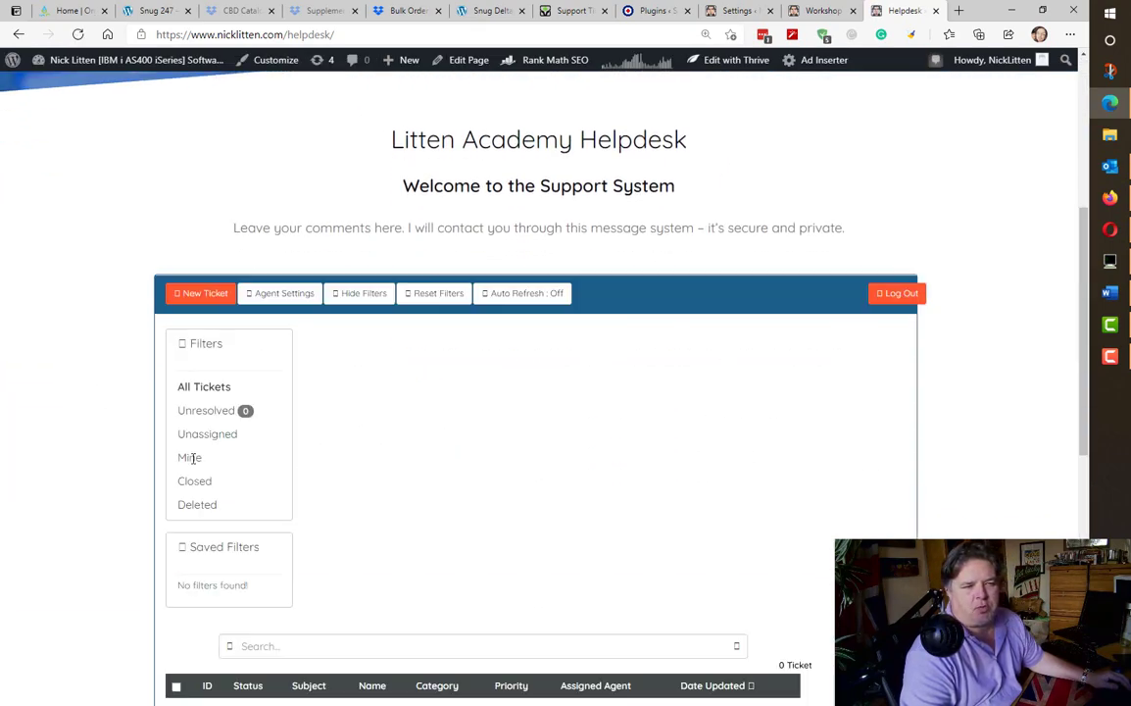
scroll(695, 484, down, 4)
scroll(695, 484, up, 4)
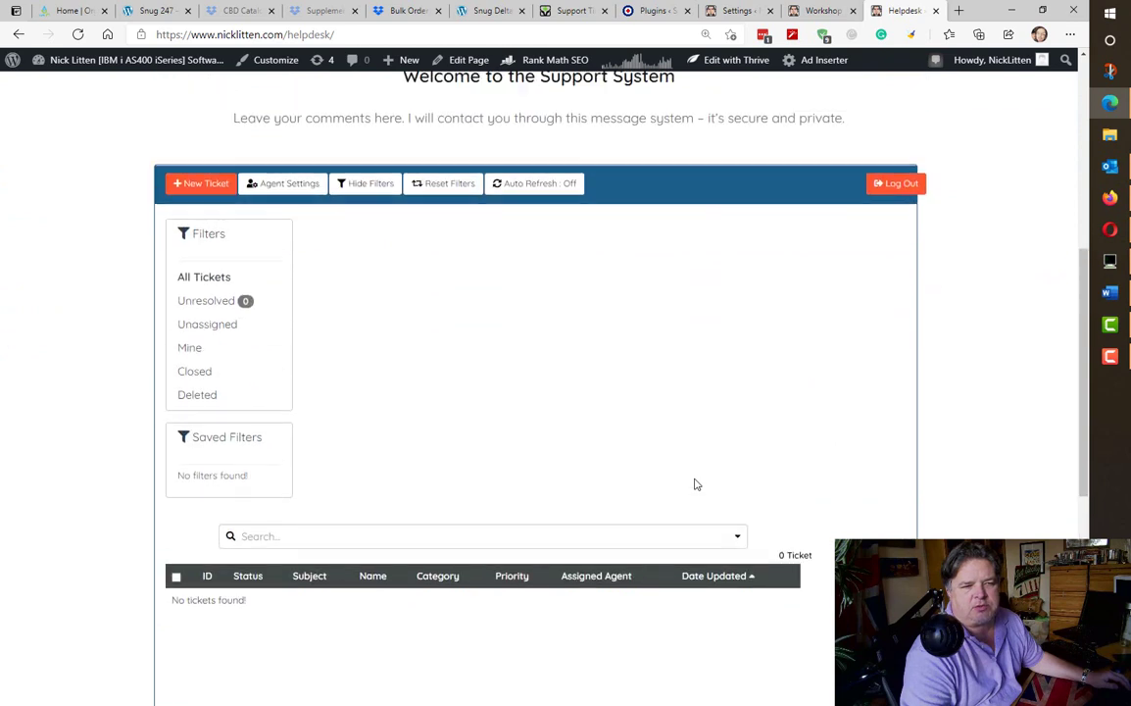
click(461, 63)
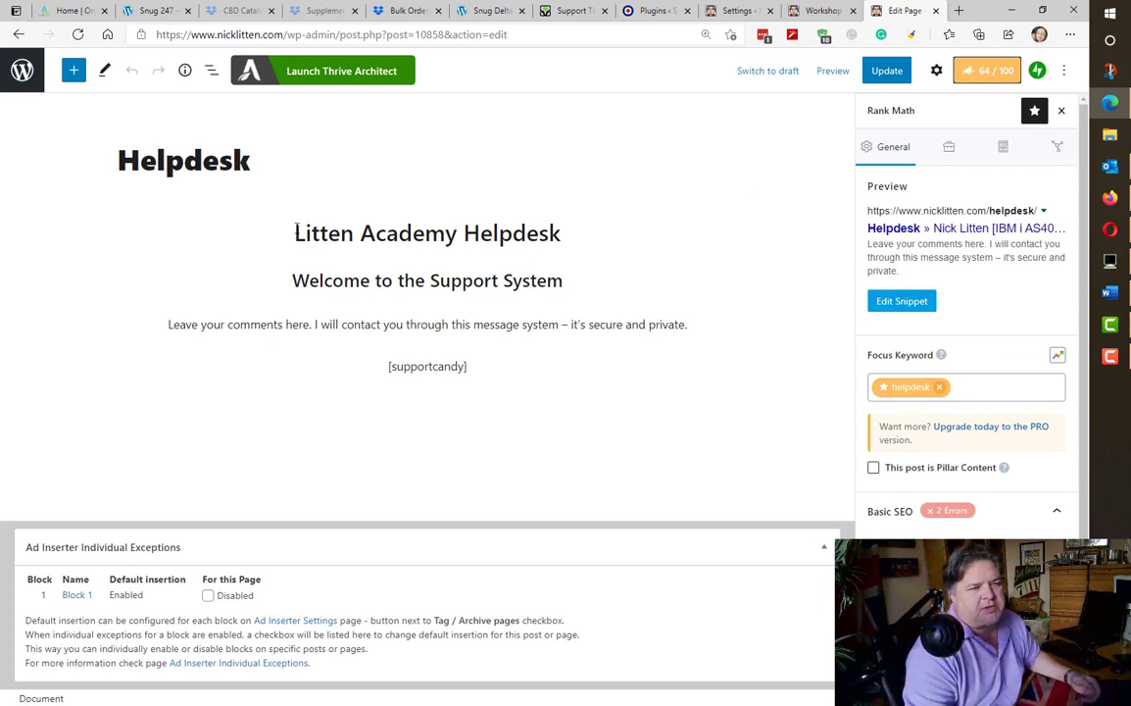
- Inspect the [supportcandy] shortcode and open the live page from its Page-tab permalink
drag(296, 232, 712, 324)
click(711, 324)
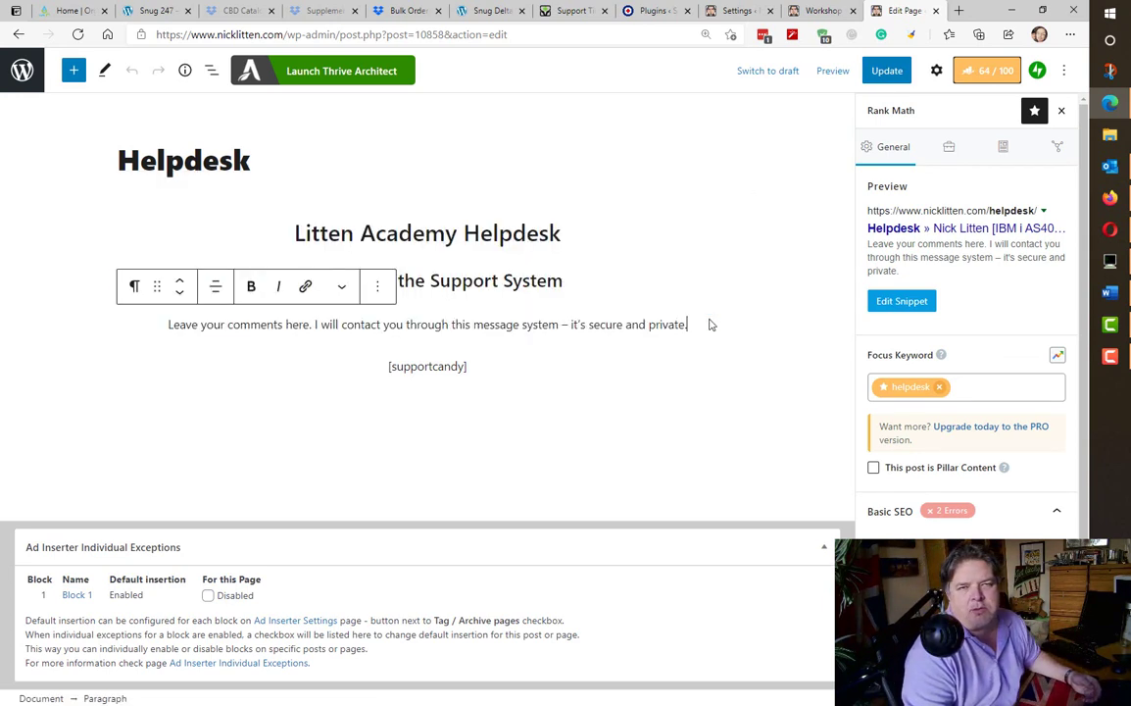
drag(474, 370, 383, 381)
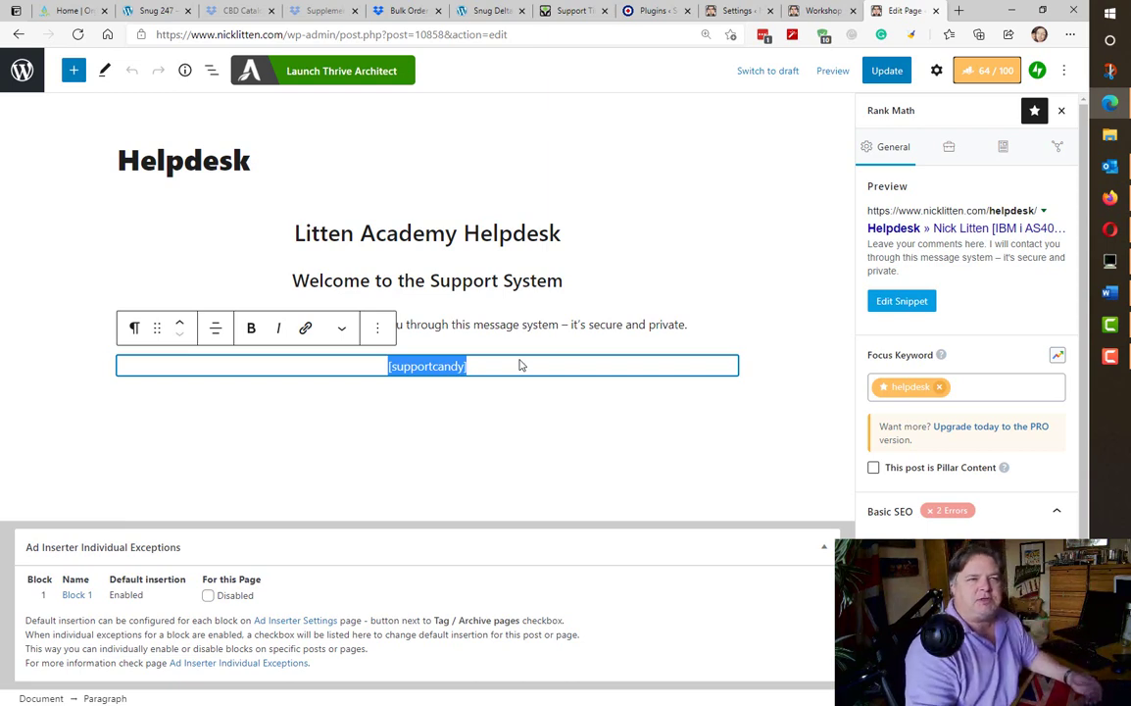
click(937, 70)
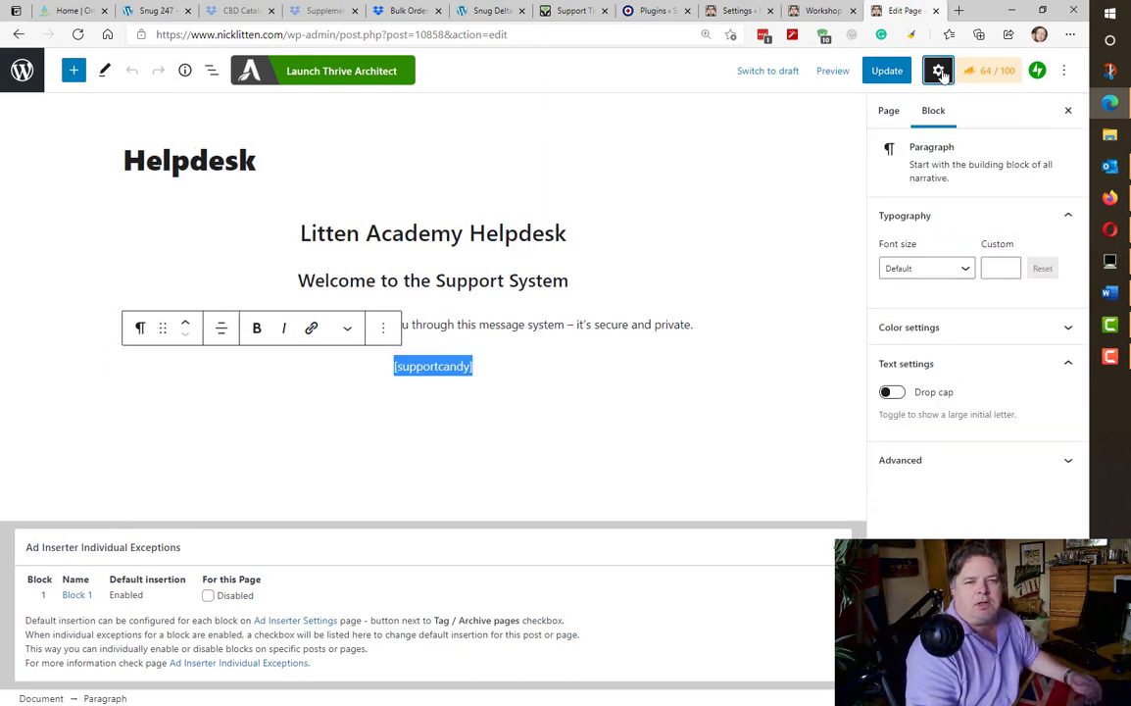
click(892, 111)
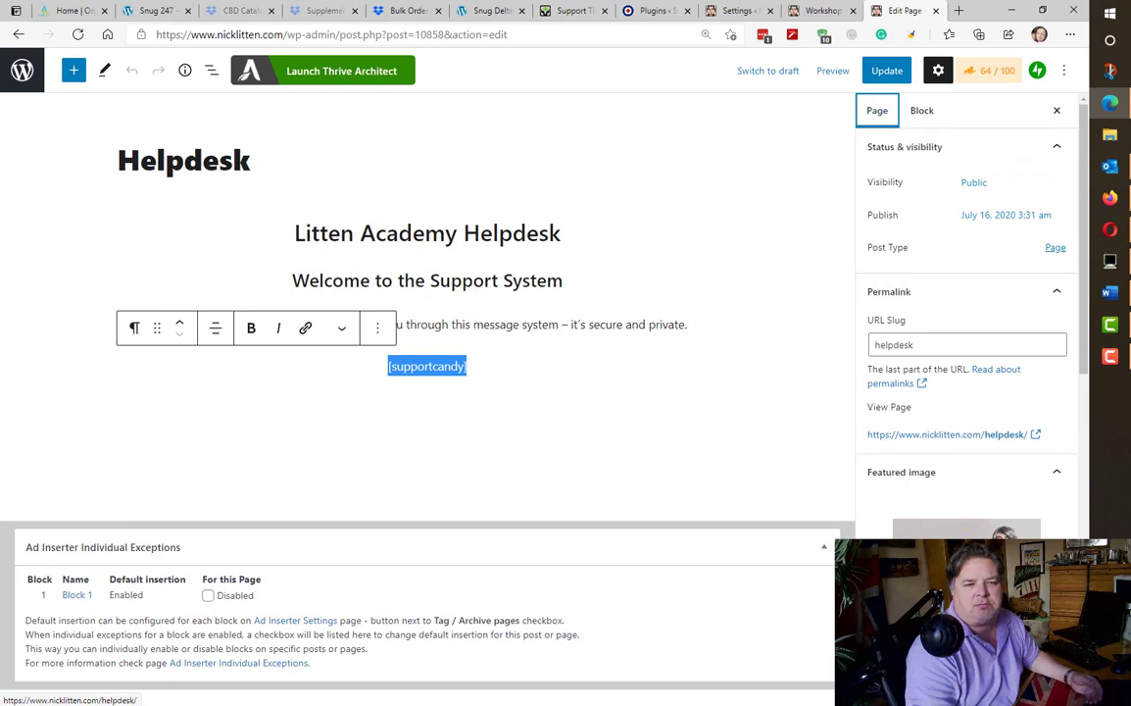
click(965, 438)
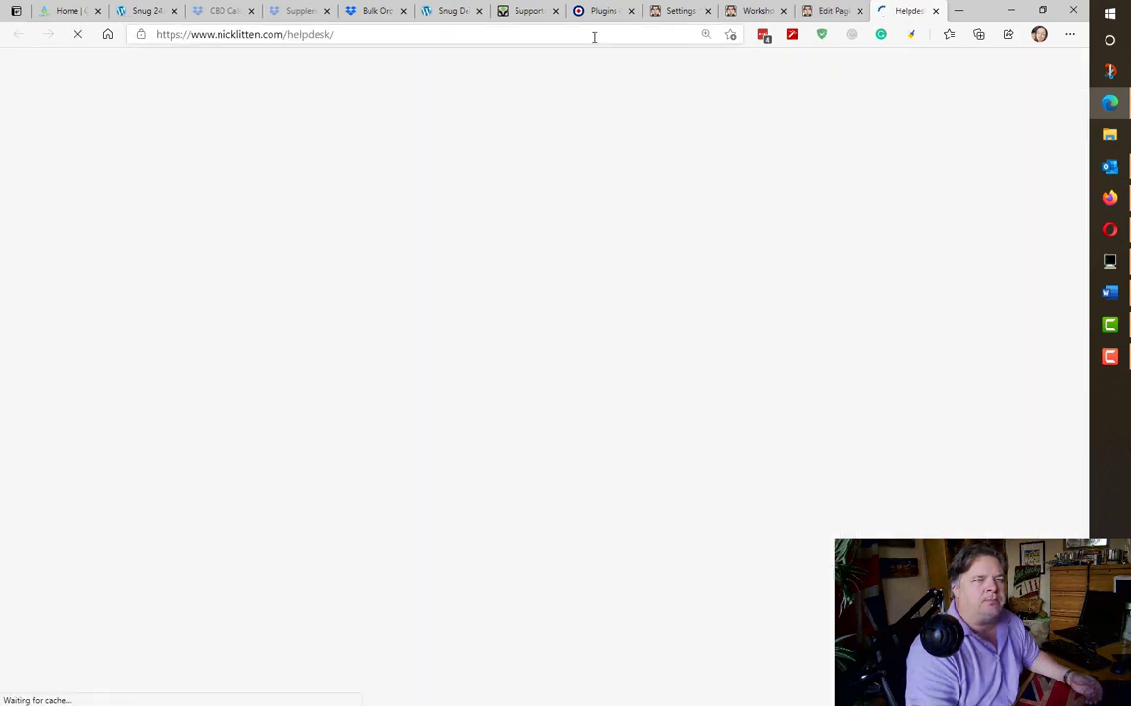
- Check the live helpdesk's empty ticket panel, clear the address bar, and bring Firefox forward
scroll(849, 457, down, 5)
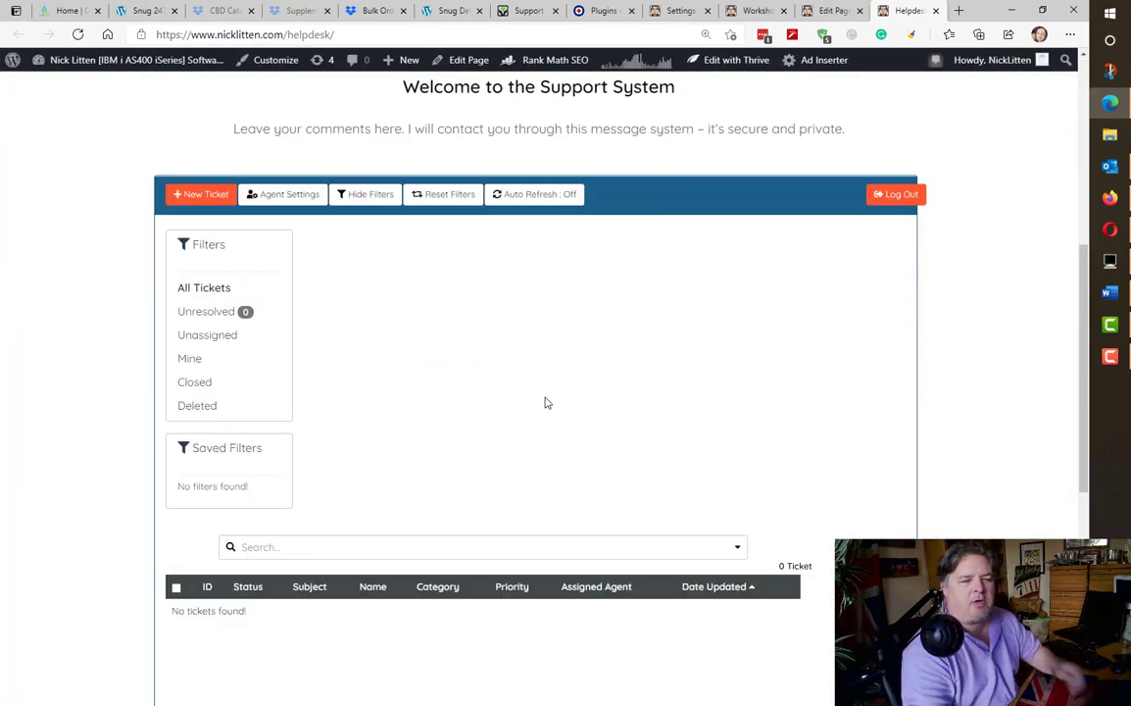
click(417, 35)
key(ctrl+c)
key(BackSpace)
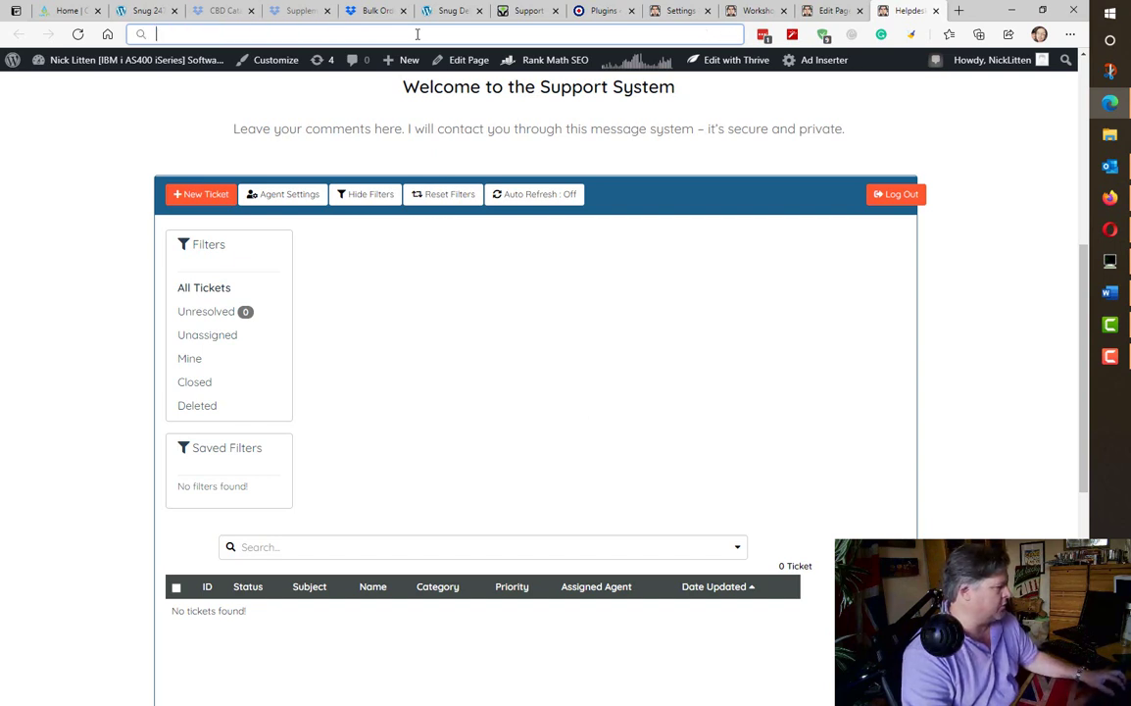
click(1110, 199)
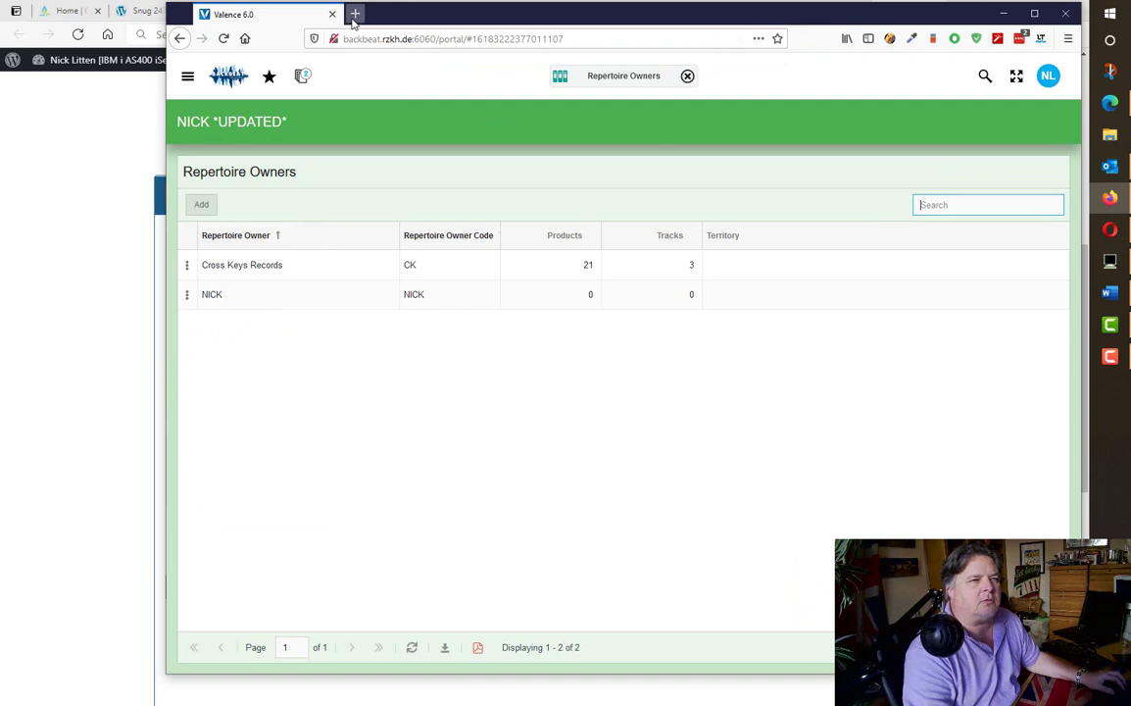
- Load the helpdesk page in a new Firefox tab and maximise the window
click(355, 14)
key(ctrl+v)
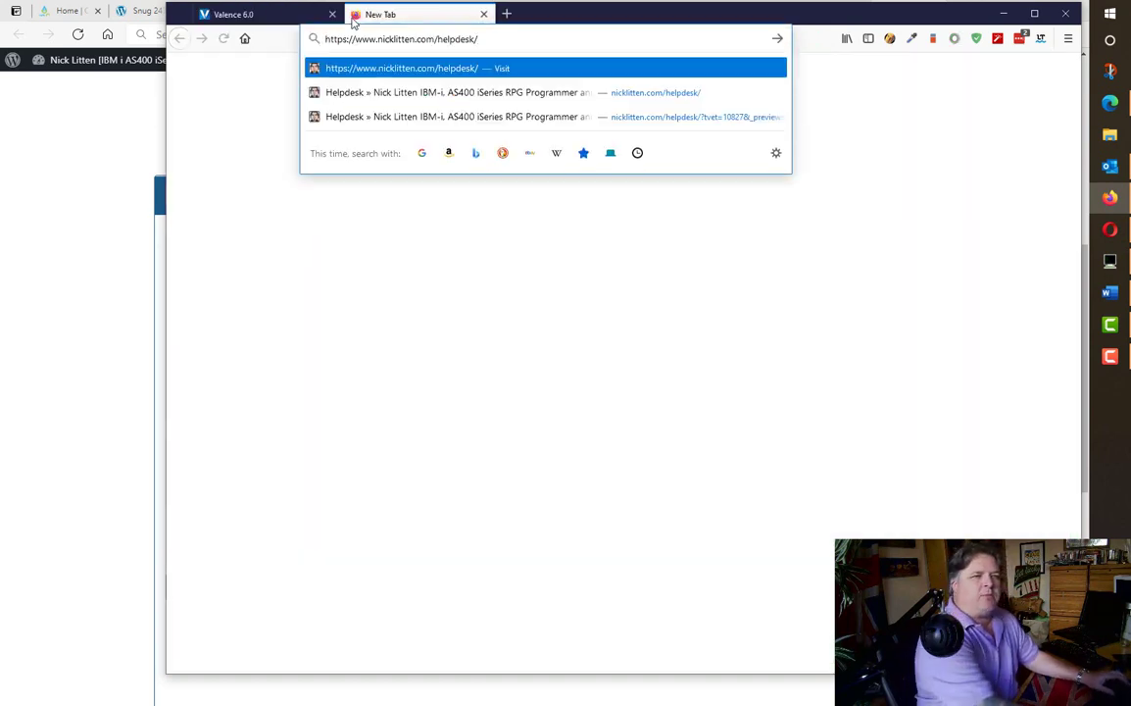
key(Return)
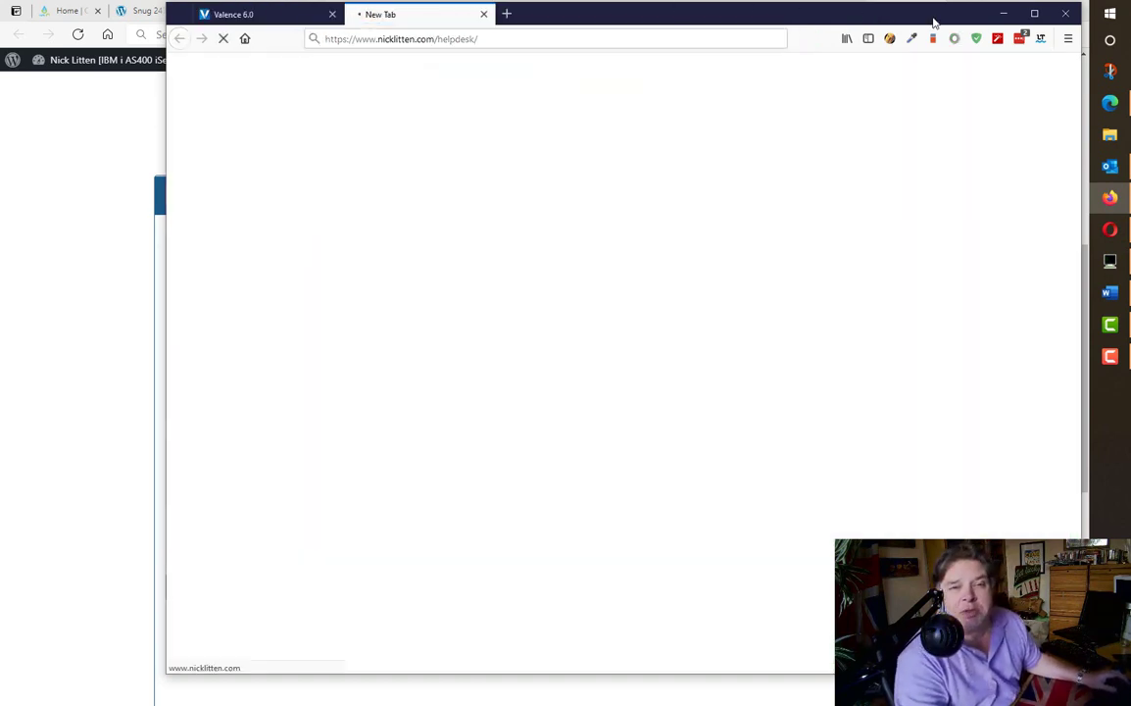
click(1034, 14)
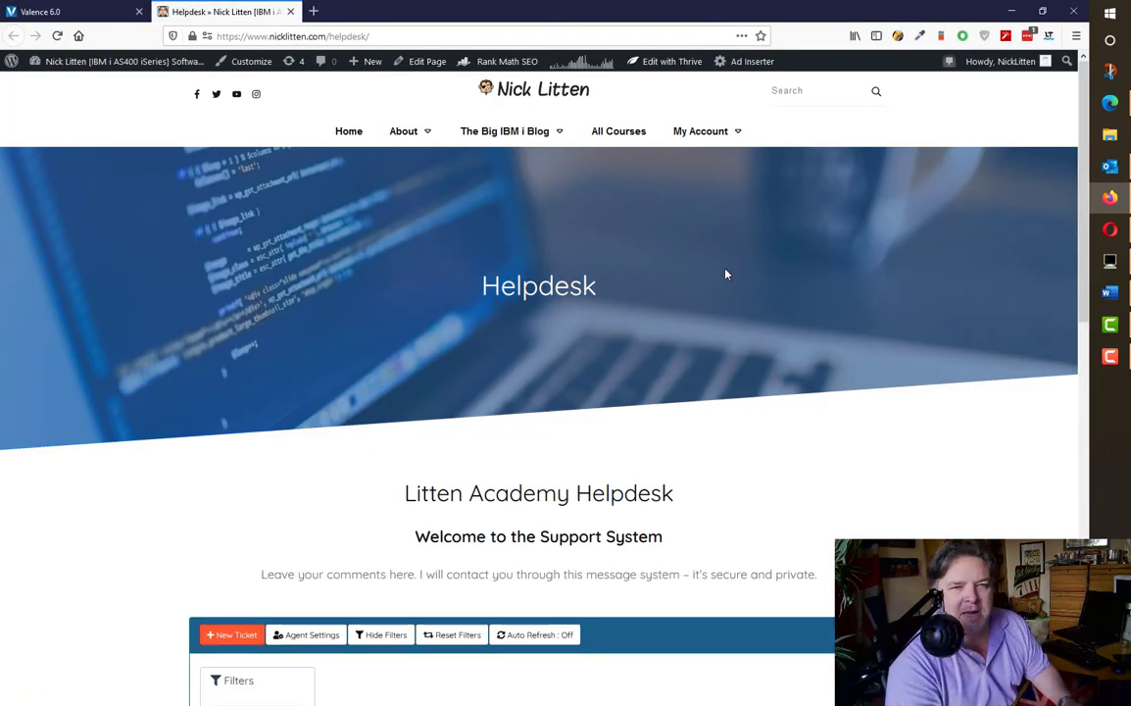
- Log out of nicklitten.com through the My Account menu
mouse_move(738, 138)
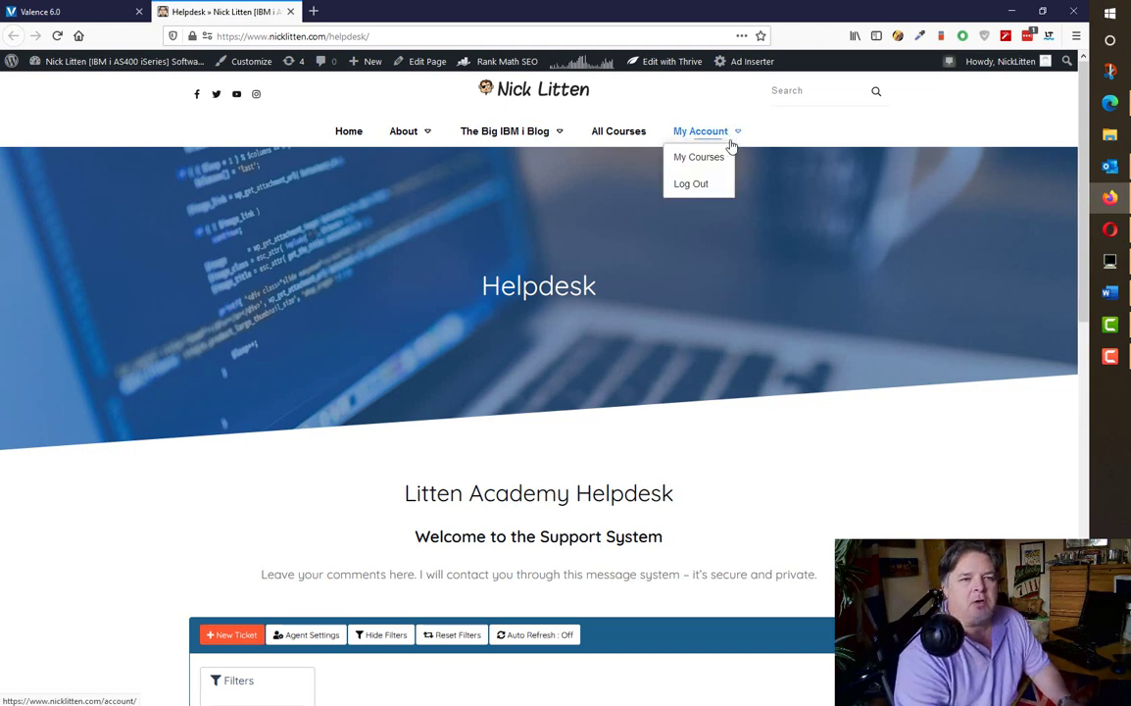
click(695, 184)
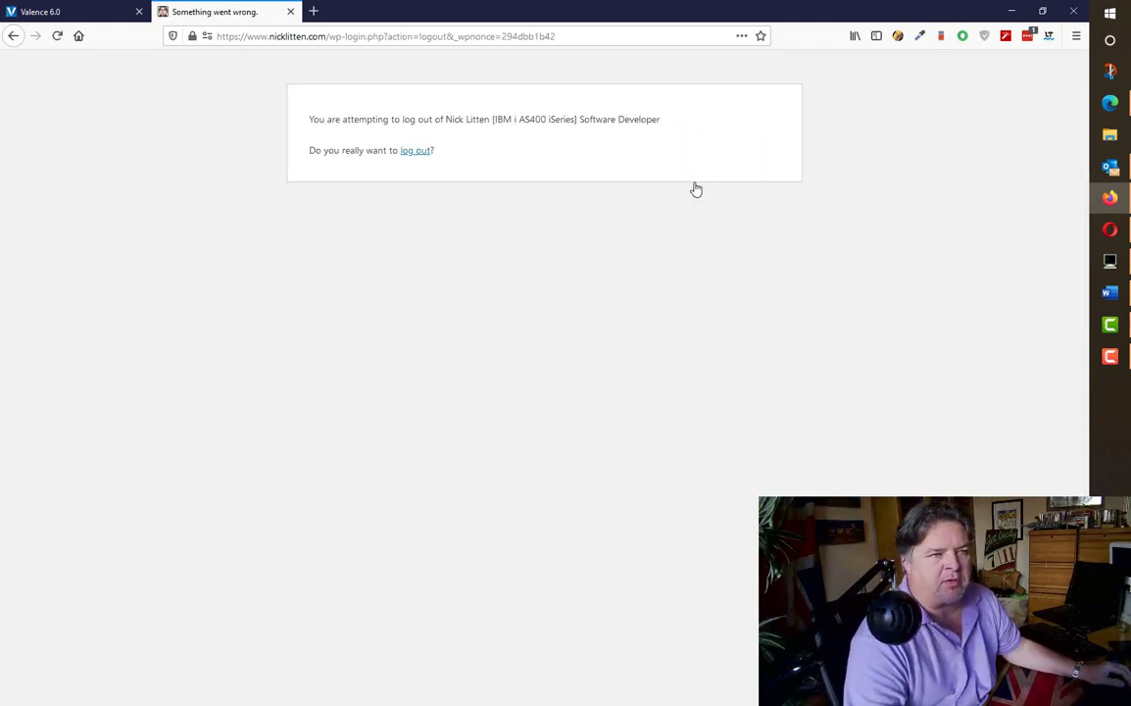
click(417, 151)
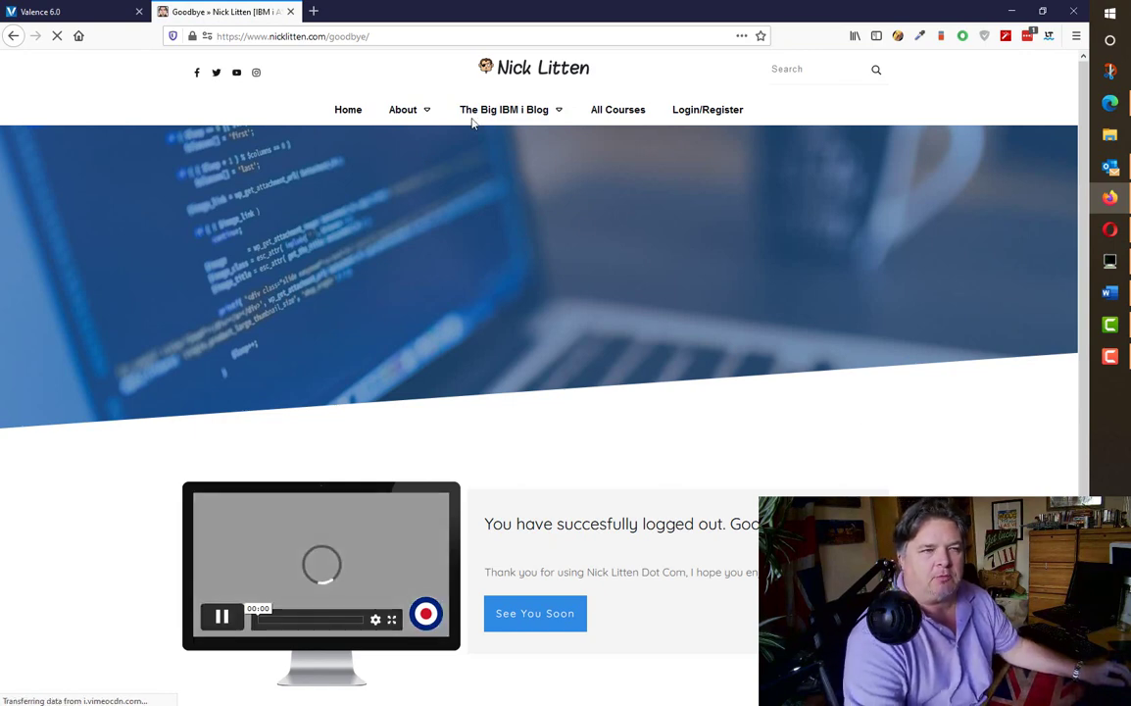
- Go to the home page and open the footer Helpdesk link in a new tab
click(349, 116)
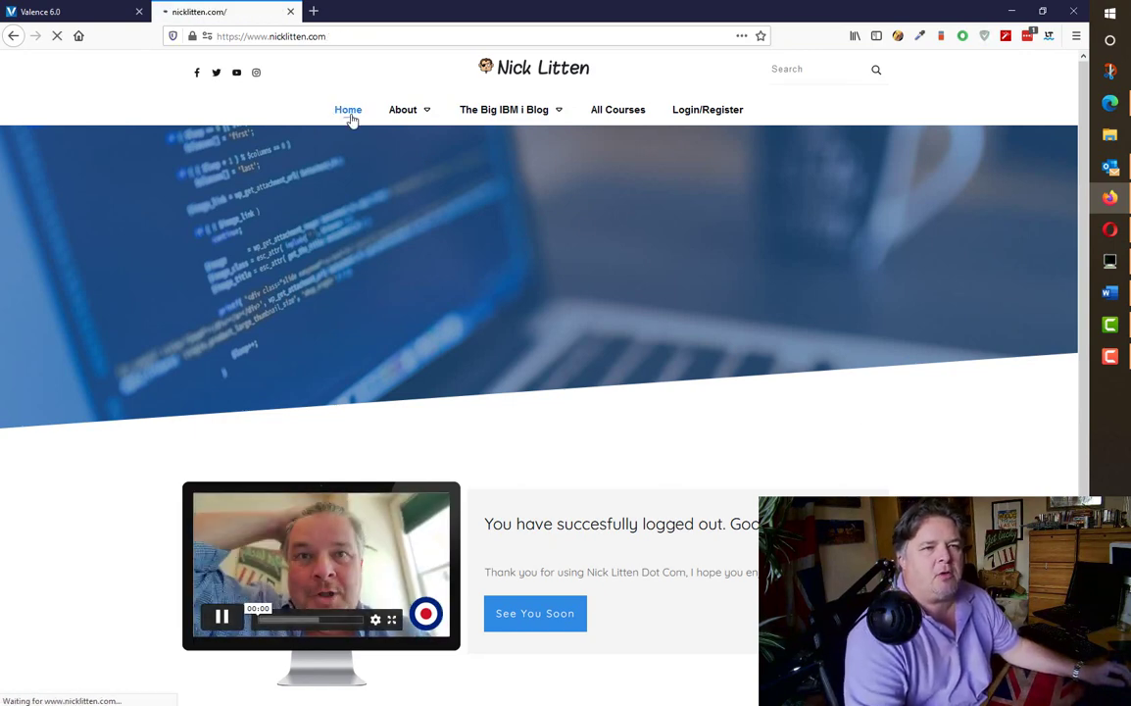
scroll(902, 328, down, 3)
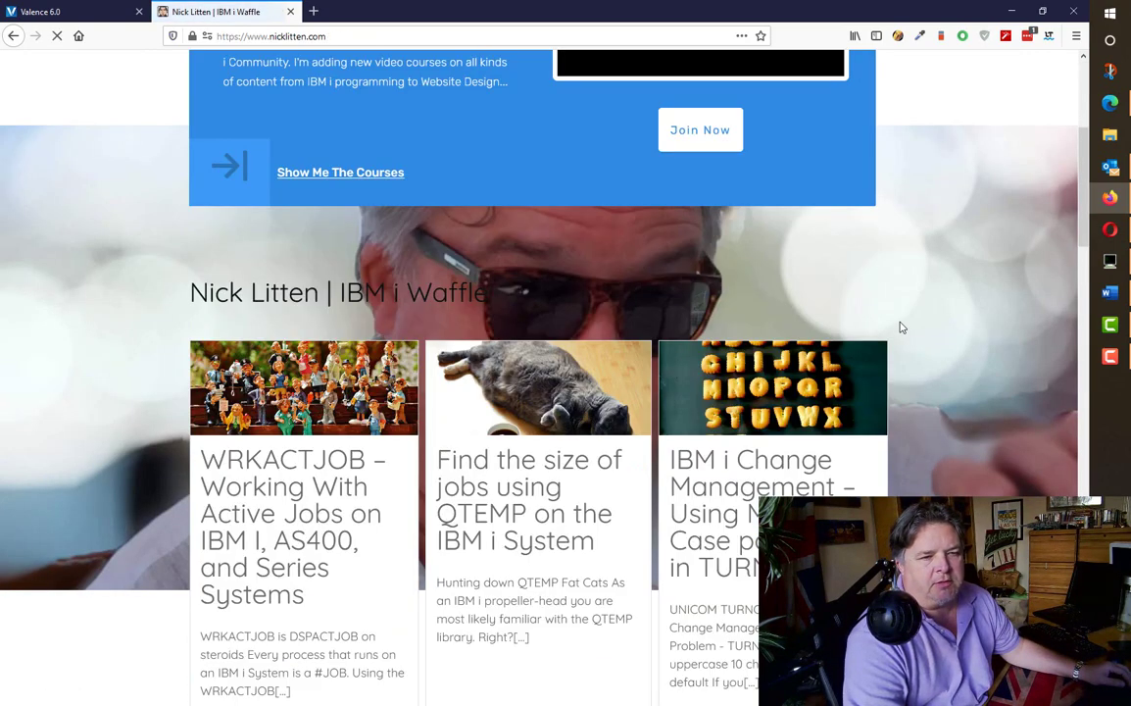
scroll(902, 328, down, 15)
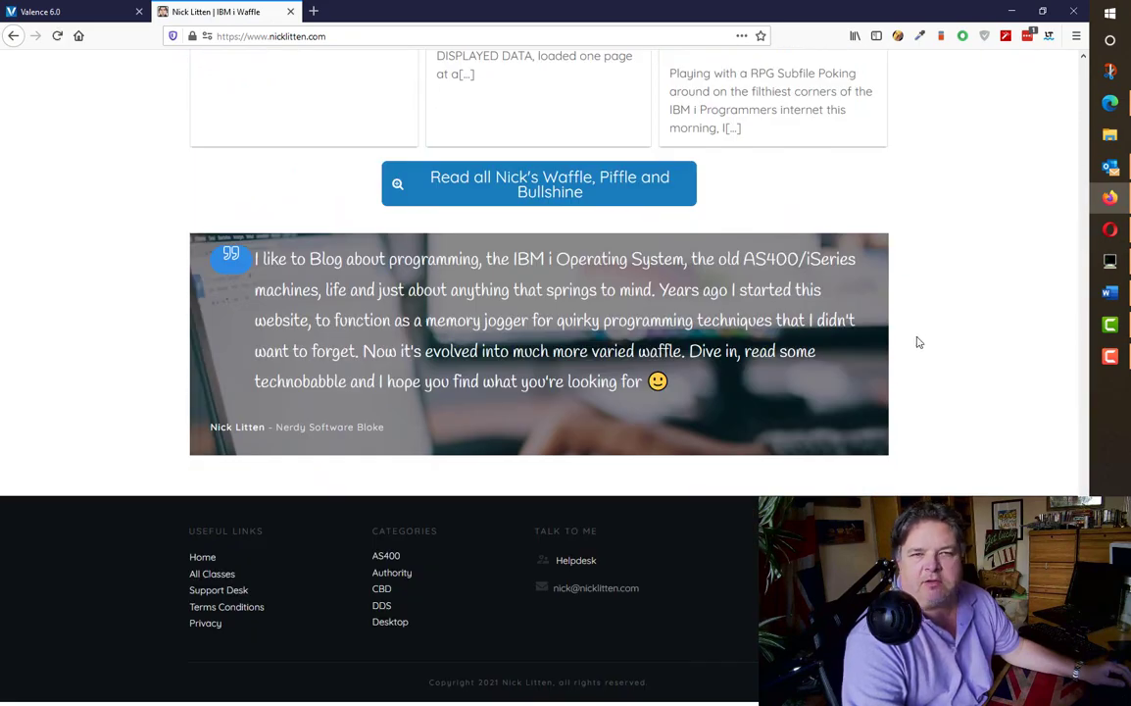
click(566, 562)
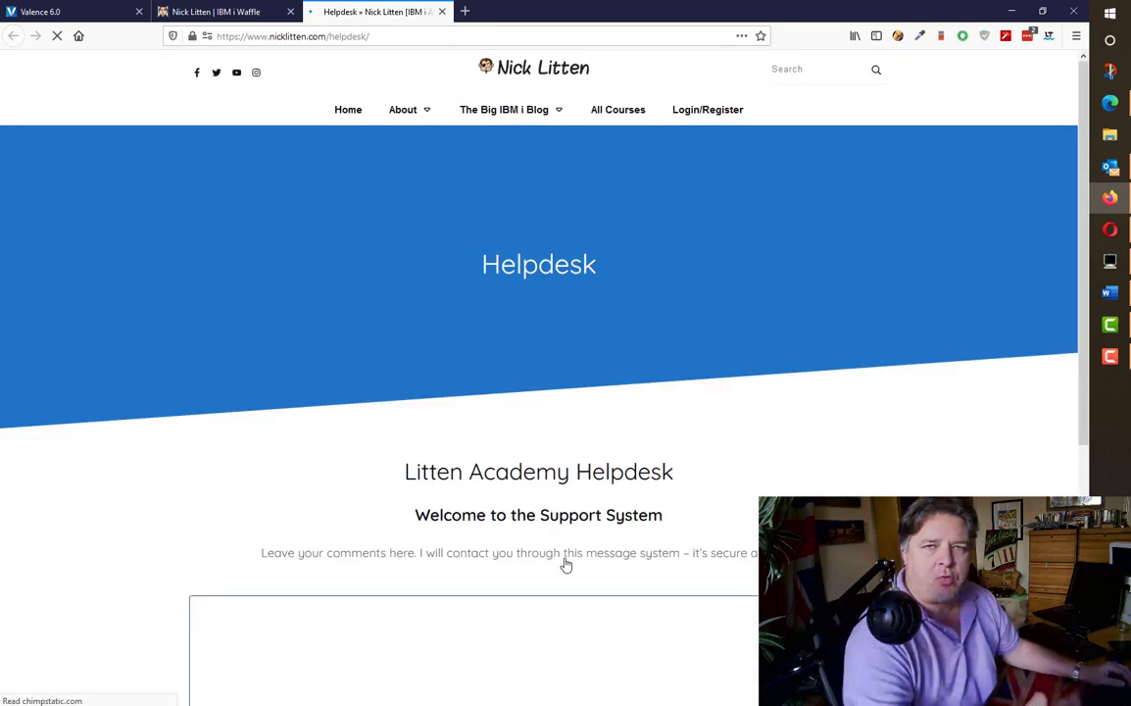
- View the helpdesk sign-in form as a visitor, then return to the wp-admin Plugins list
scroll(566, 564, down, 5)
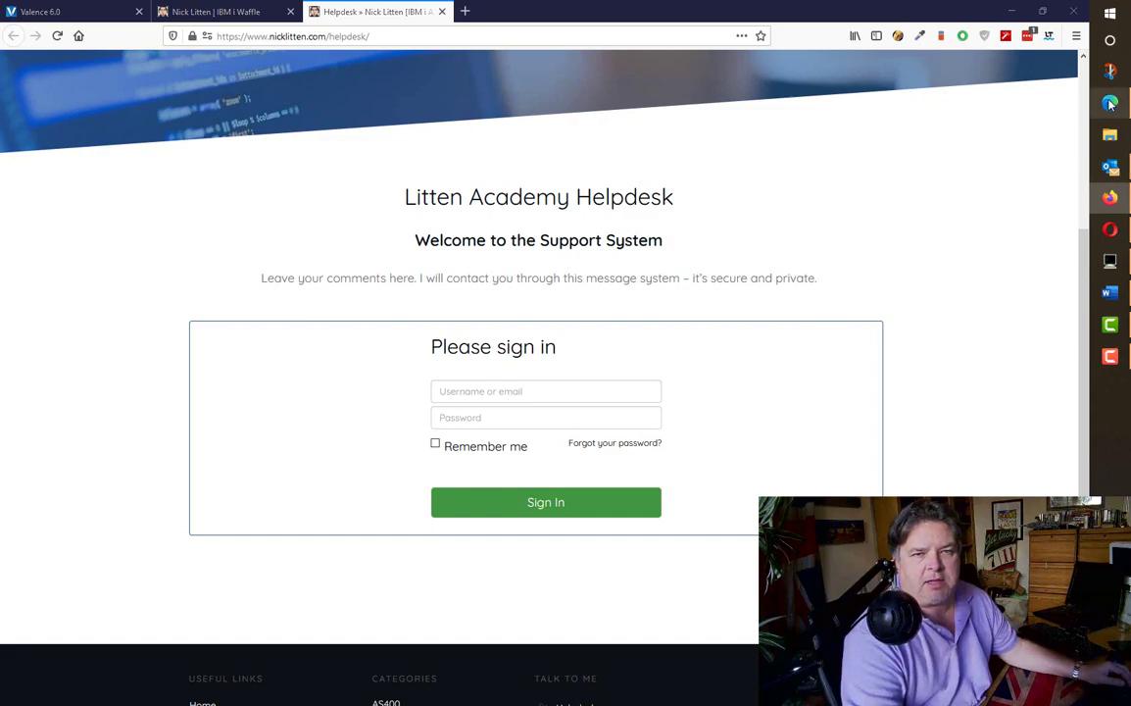
key(alt+Tab)
scroll(397, 331, up, 20)
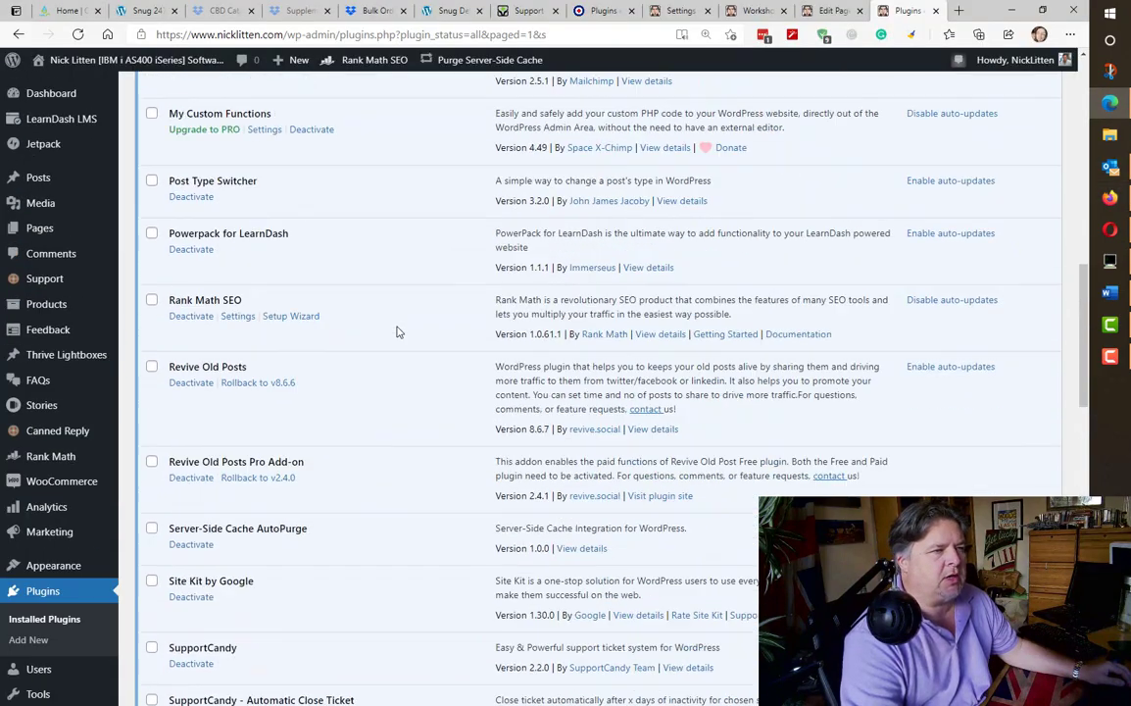
- Open the SupportCandy Settings page from the Support menu
mouse_move(44, 279)
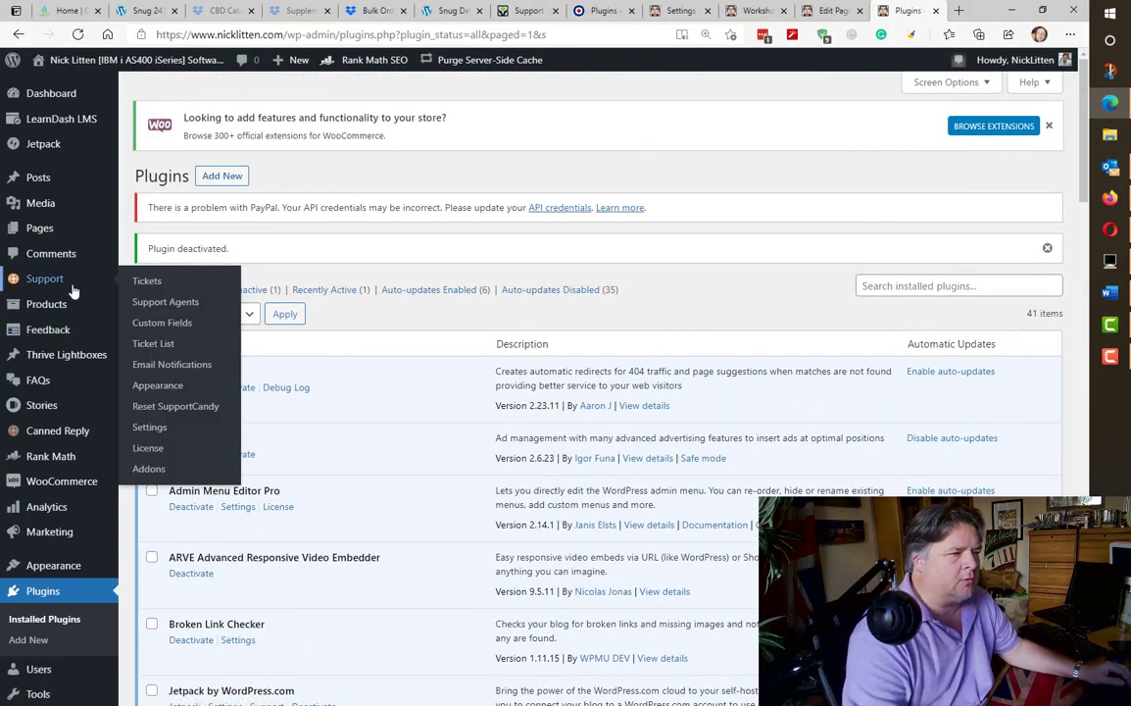
click(149, 427)
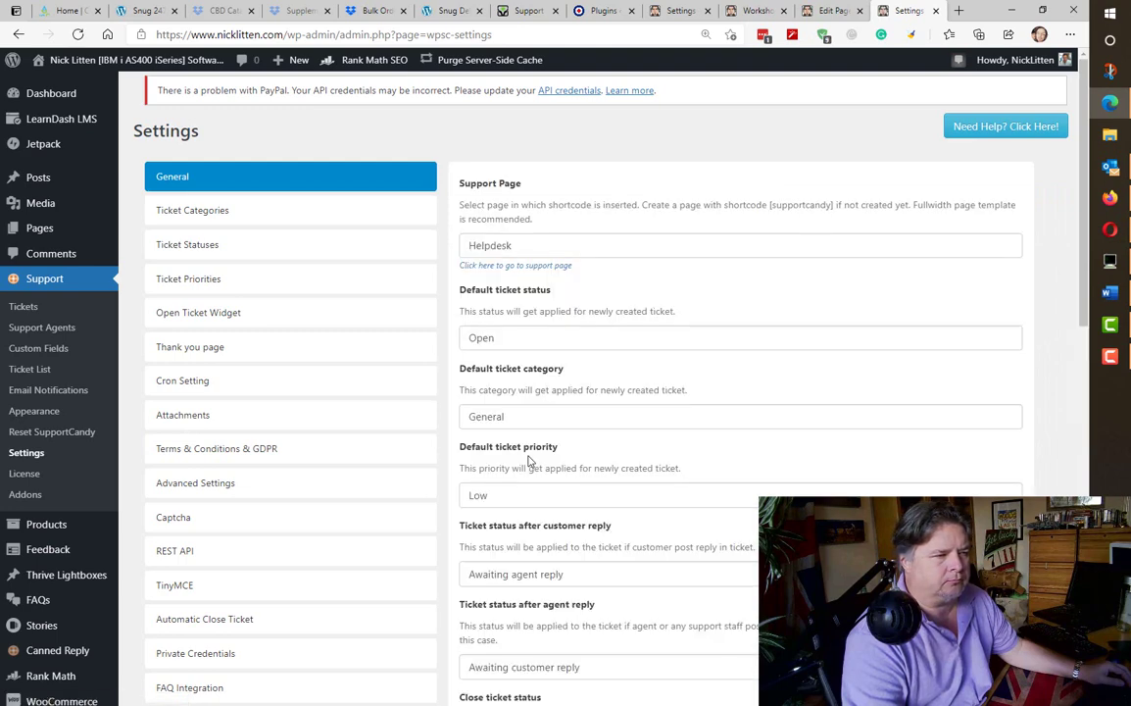
scroll(529, 461, down, 4)
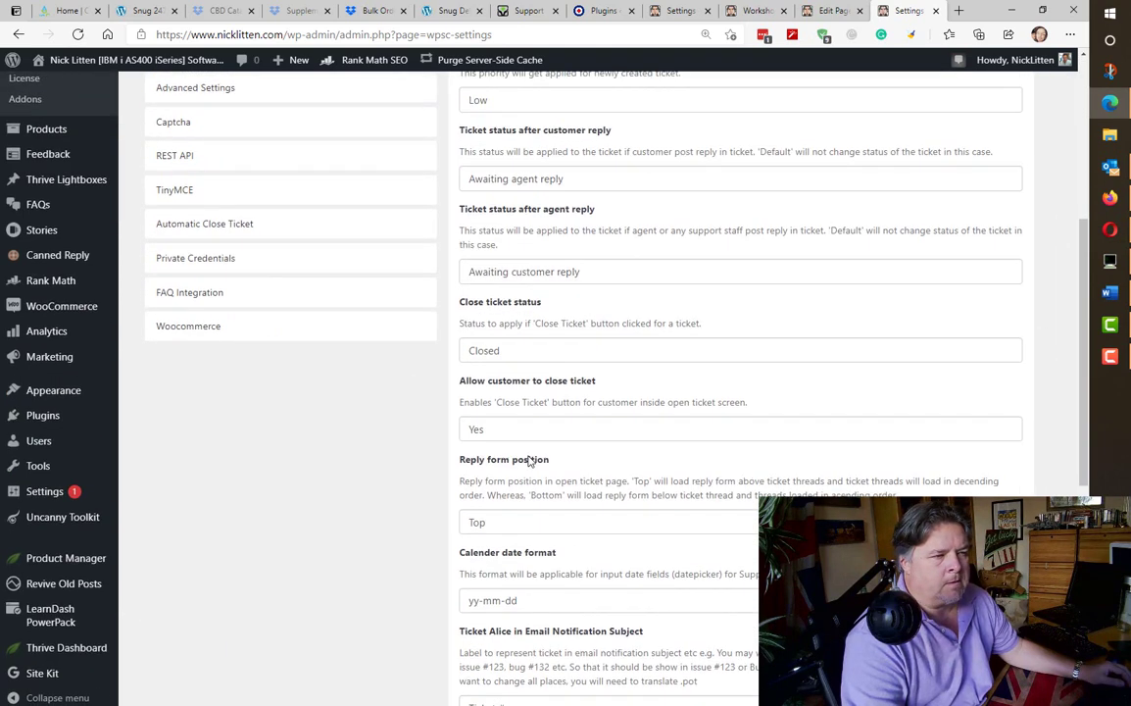
scroll(528, 461, up, 1)
scroll(529, 461, up, 3)
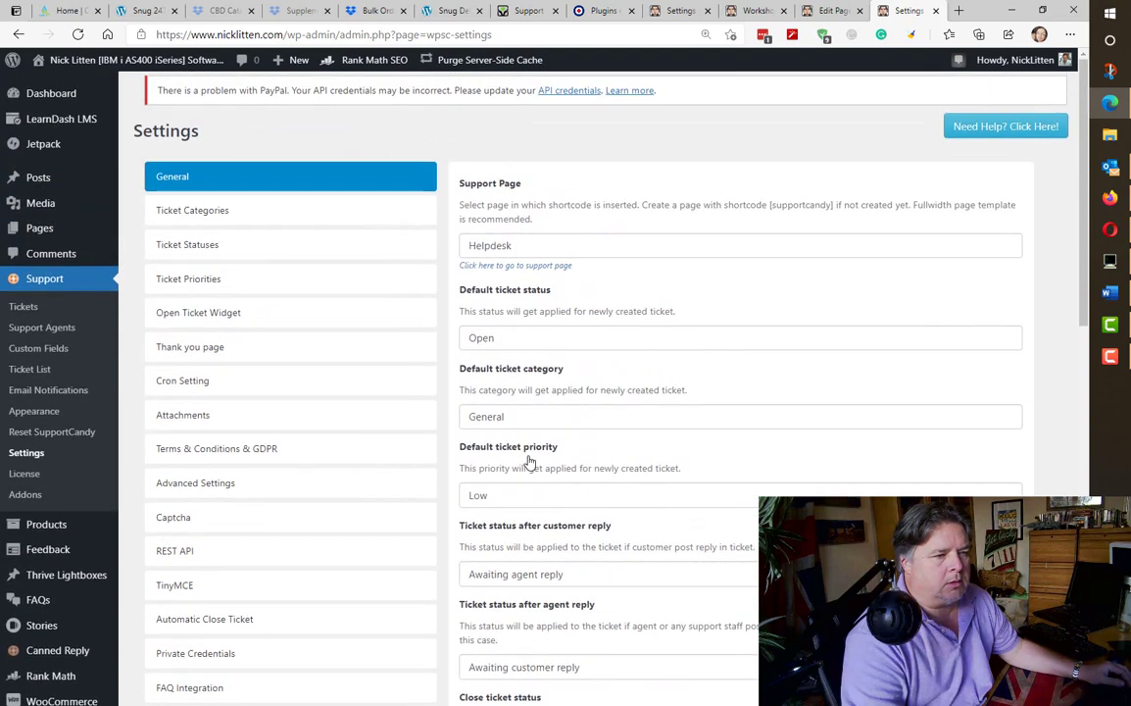
- Glance at Ticket Categories, then return to General and scroll to User Registration
click(248, 214)
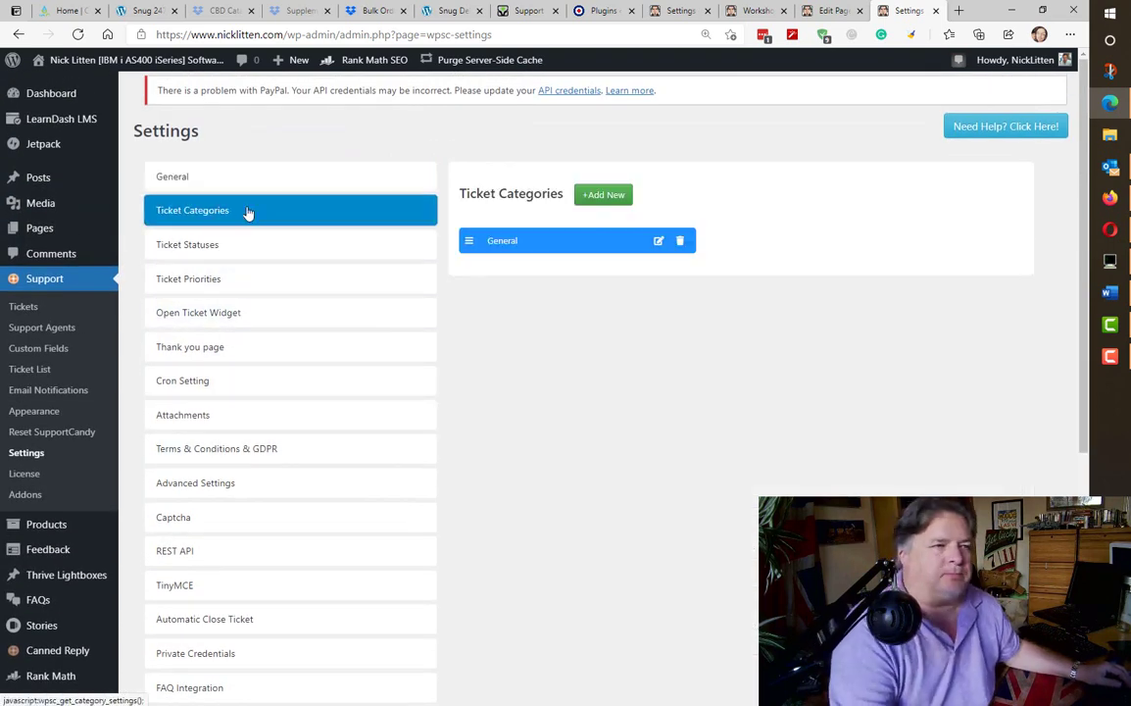
click(257, 177)
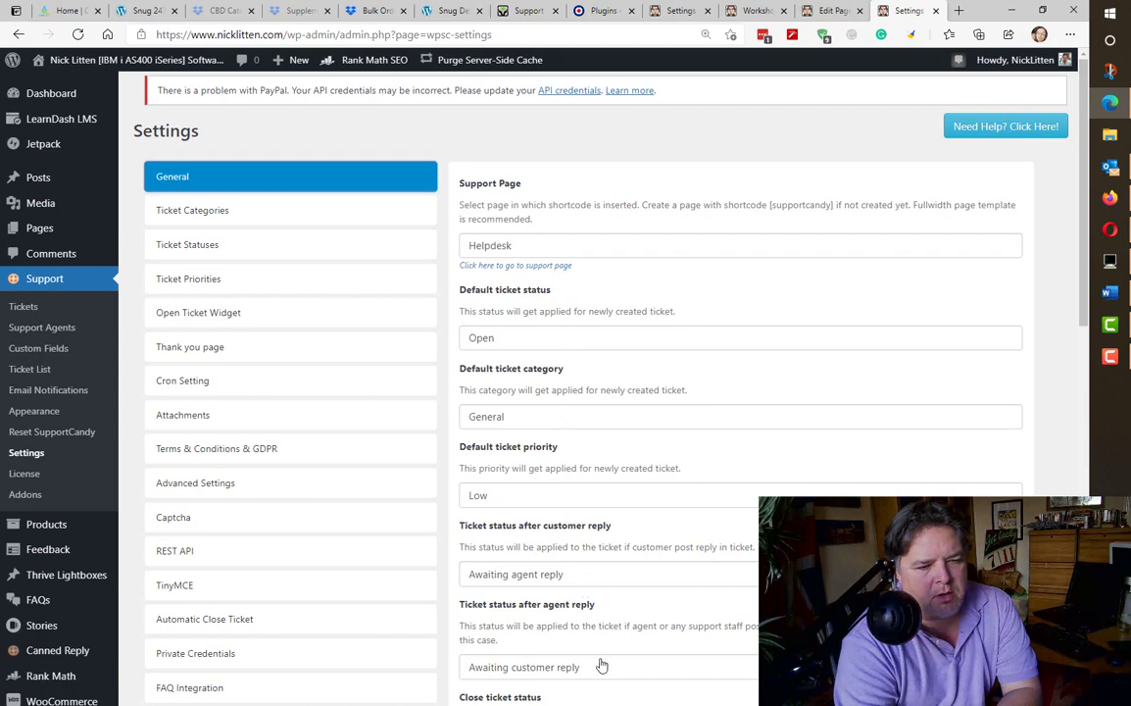
scroll(637, 392, down, 7)
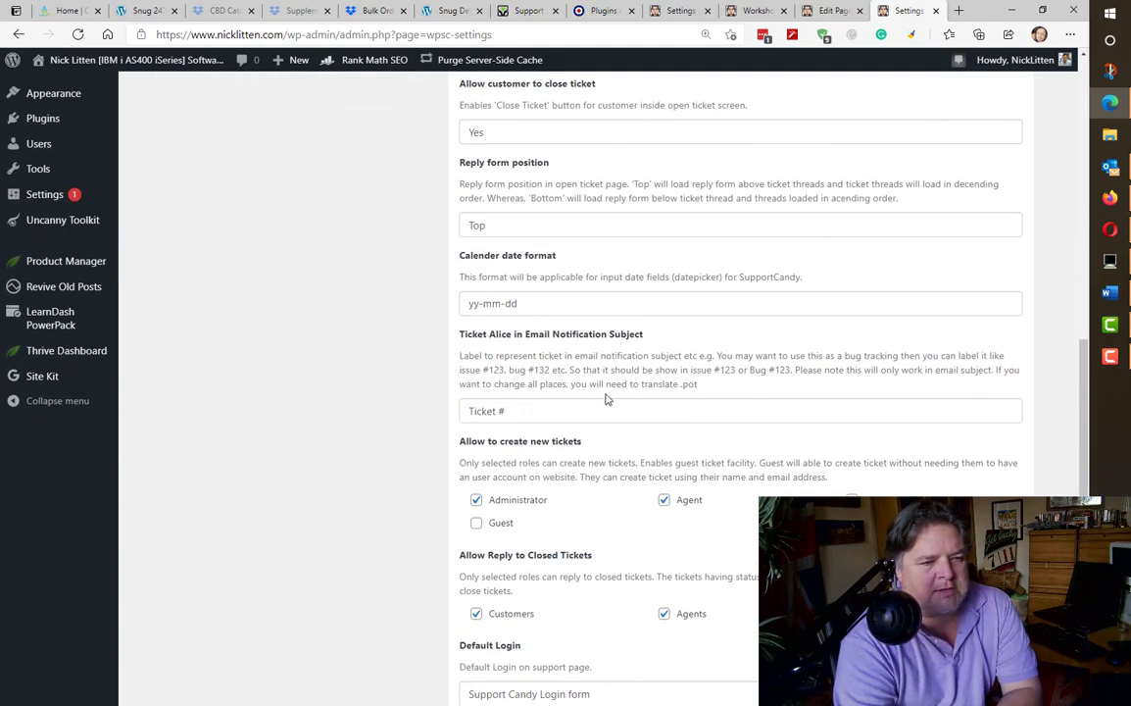
scroll(607, 399, down, 2)
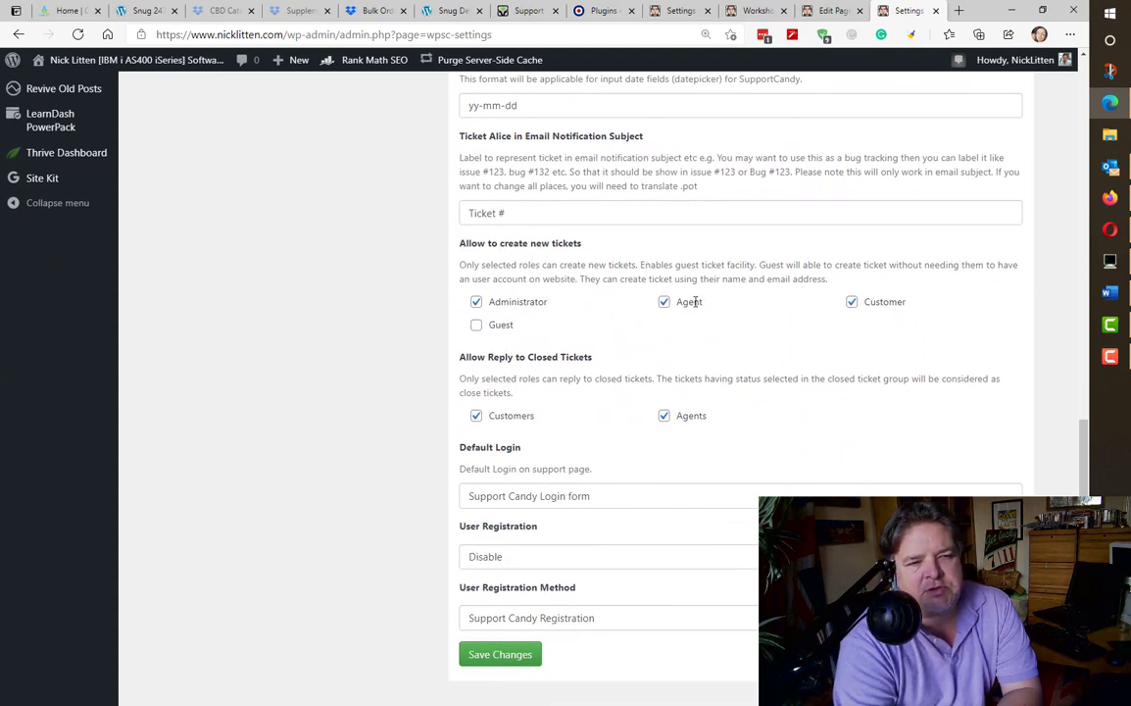
- Allow Guests to create tickets and keep Support Candy Login as the default login
click(476, 327)
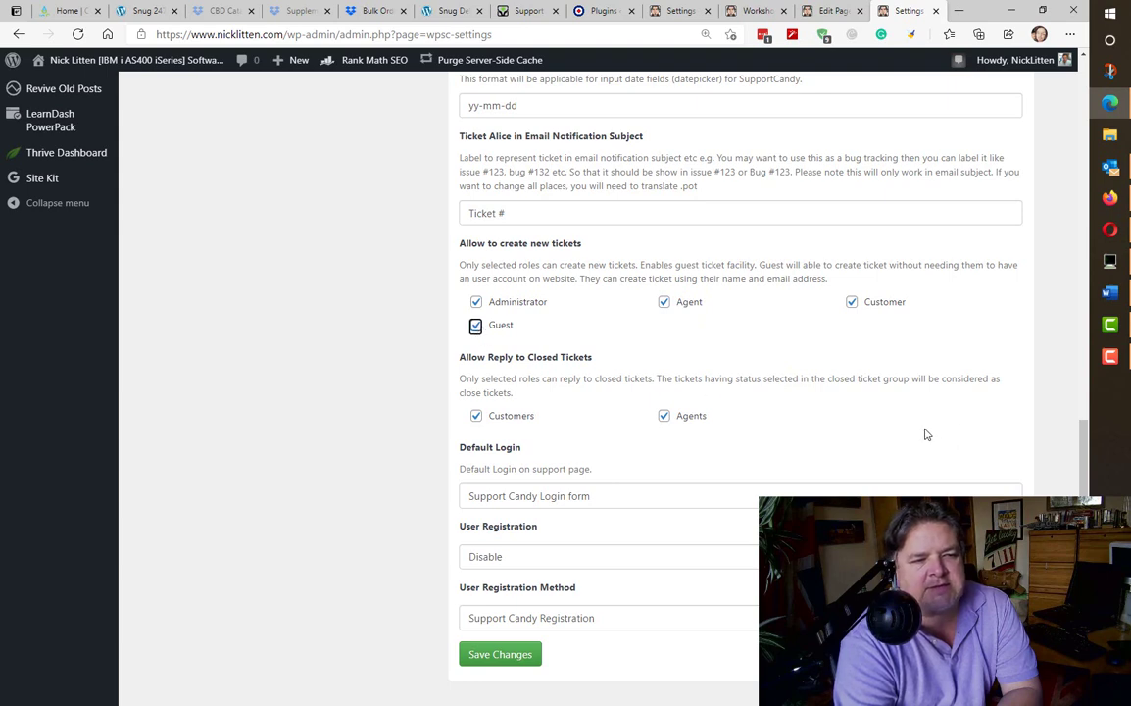
scroll(926, 434, down, 1)
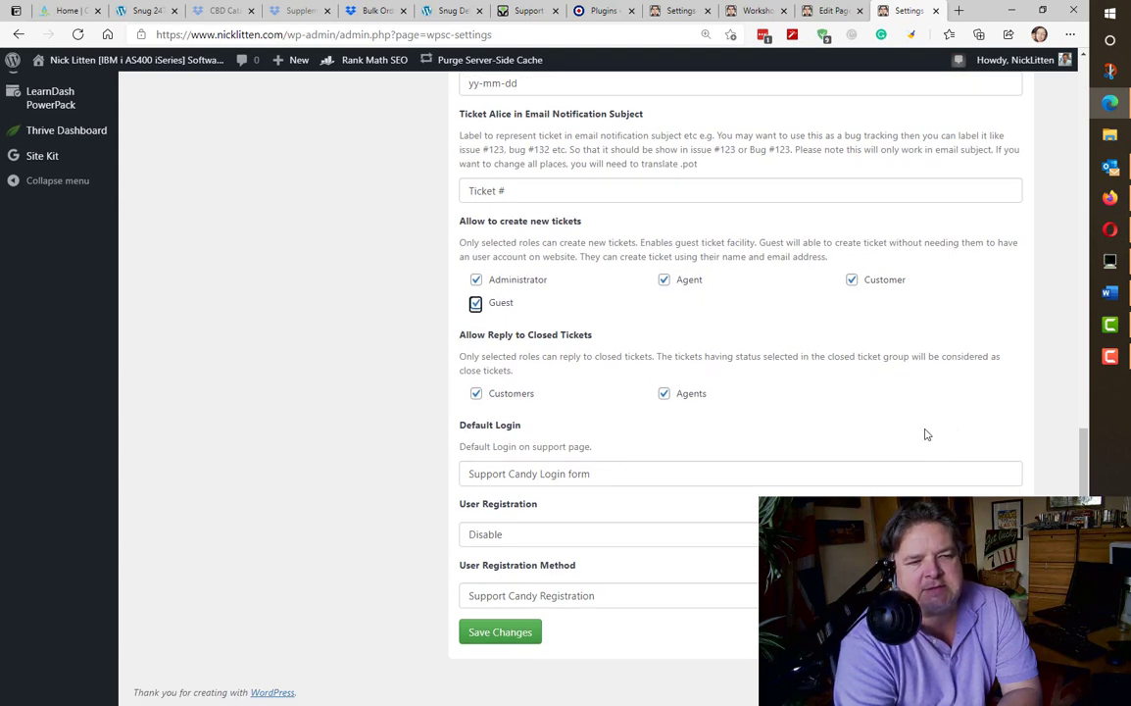
click(637, 476)
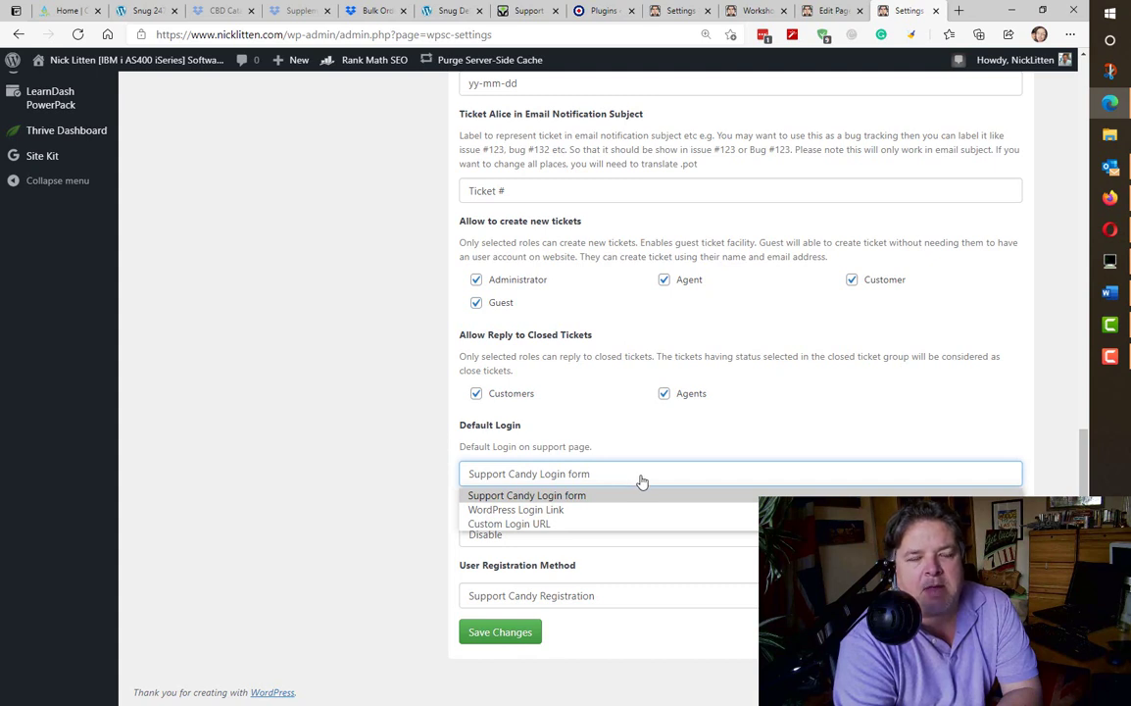
click(641, 481)
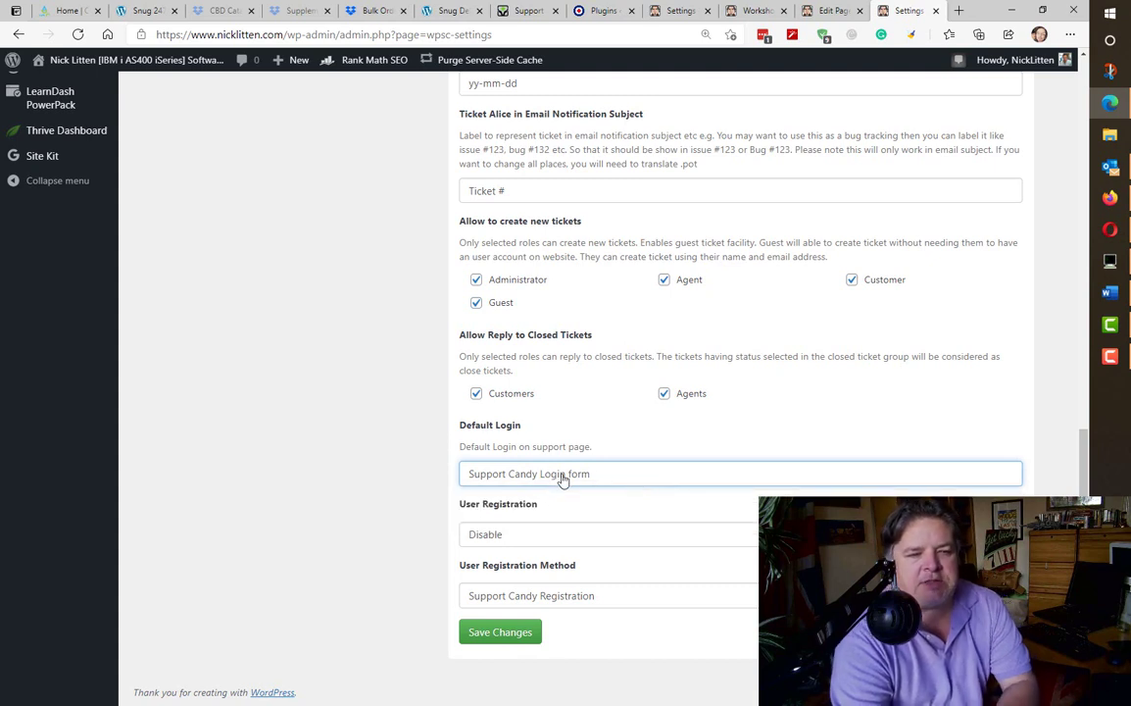
key(alt+Tab)
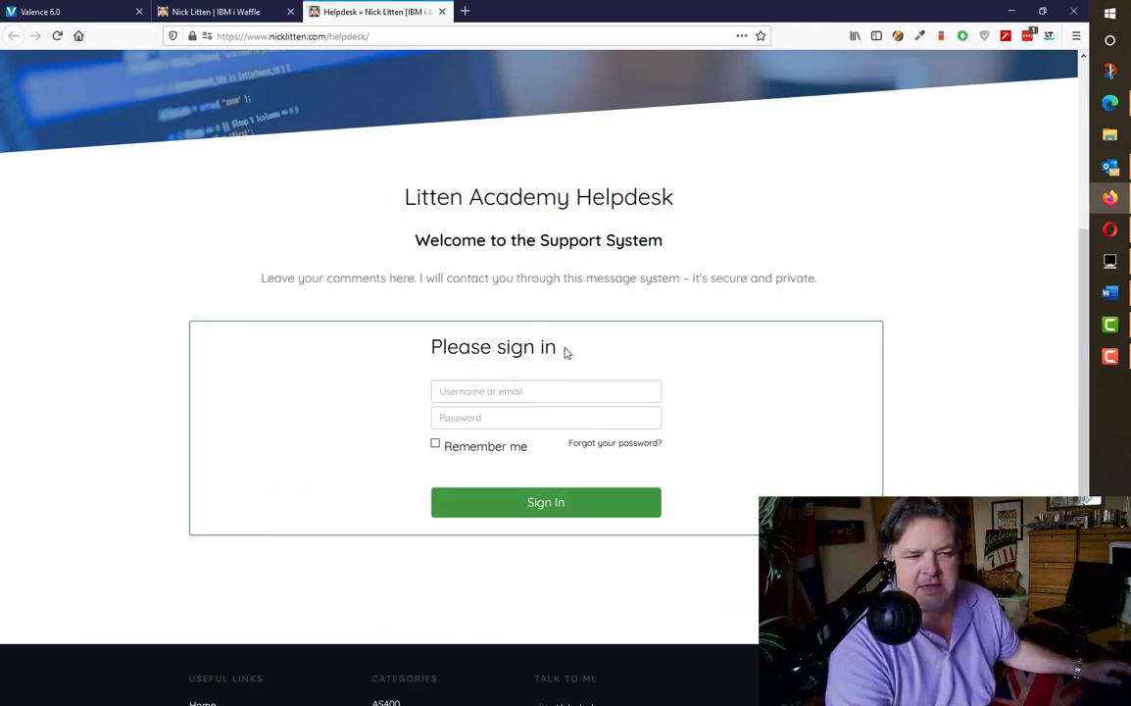
key(alt+Tab)
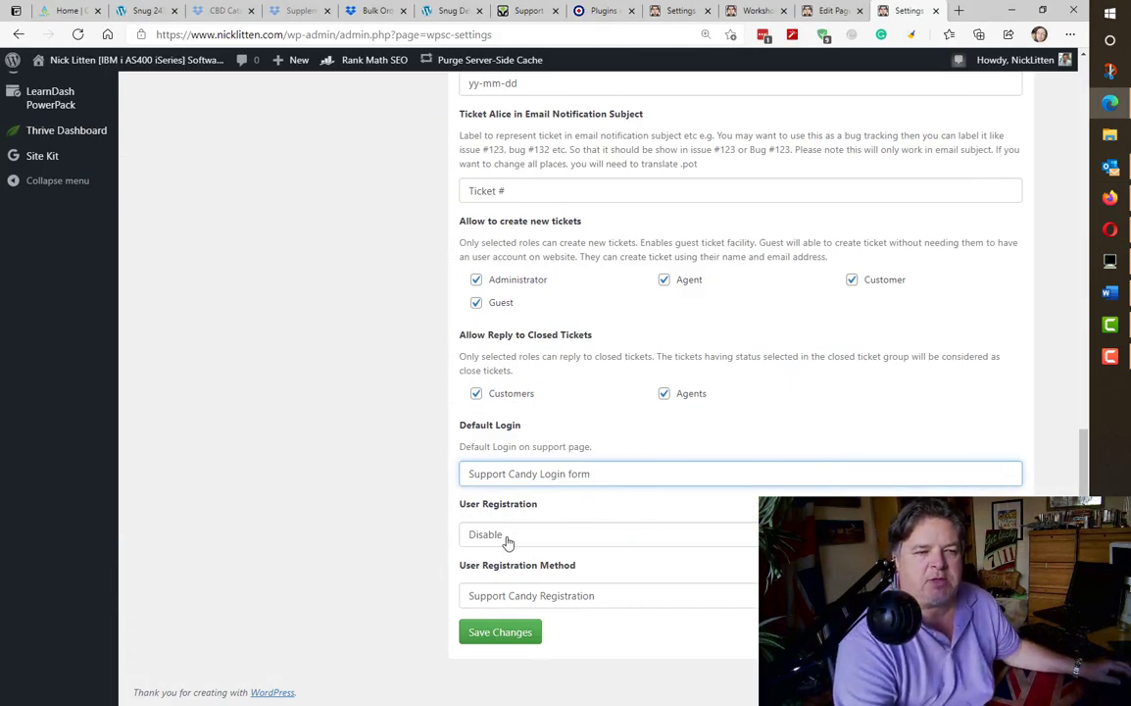
- Enable user registration with the Support Candy Registration method and save the settings
click(507, 542)
click(506, 557)
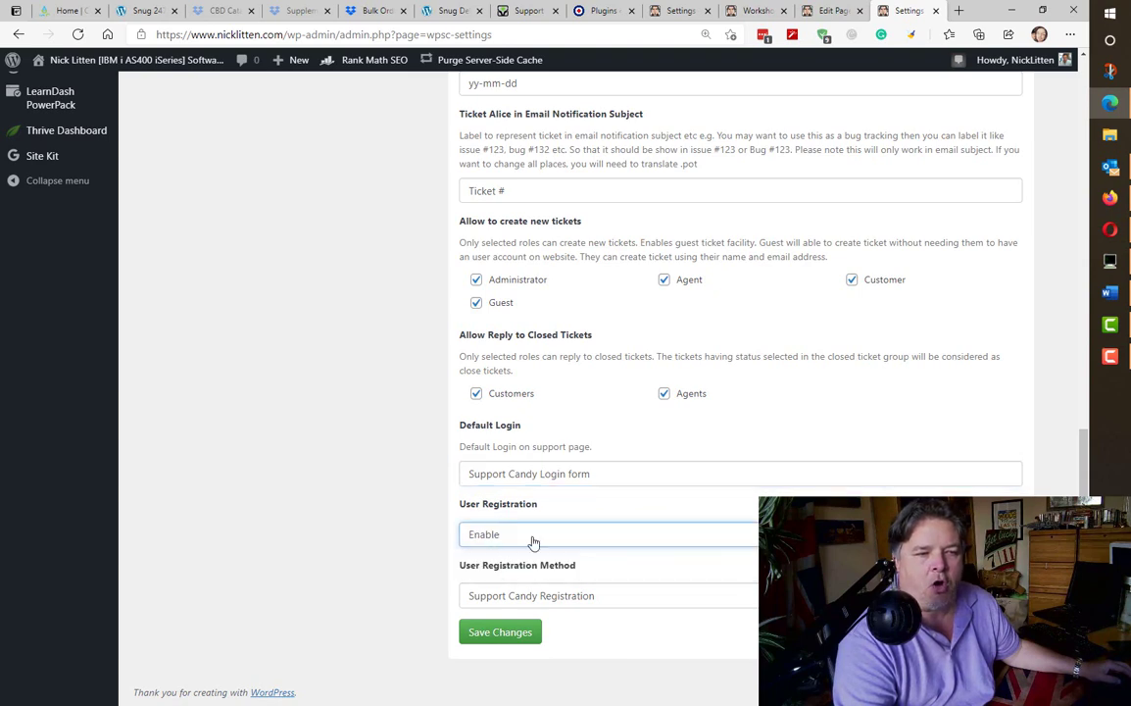
key(alt+Tab)
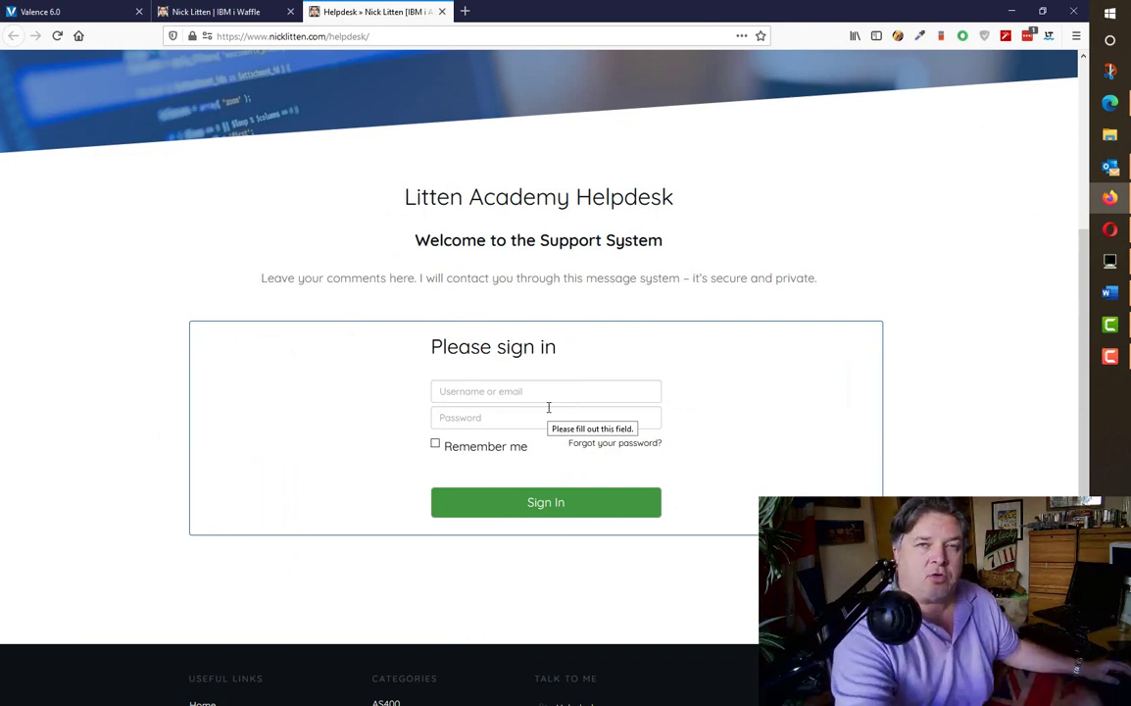
key(alt+Tab)
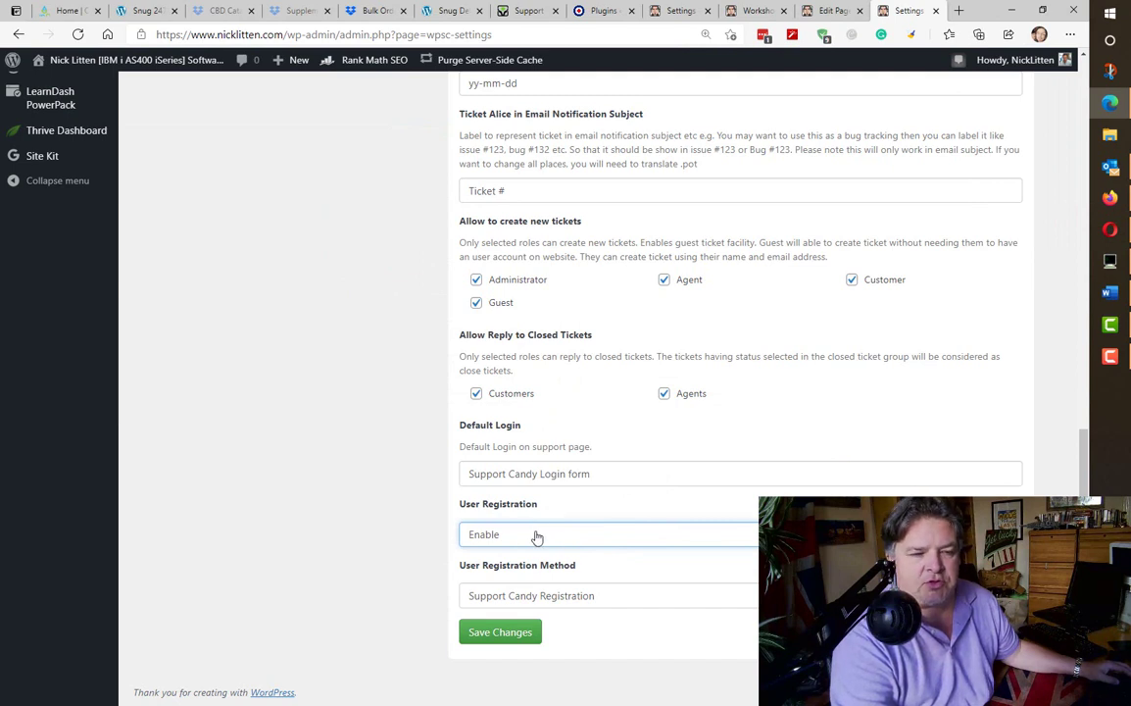
click(630, 600)
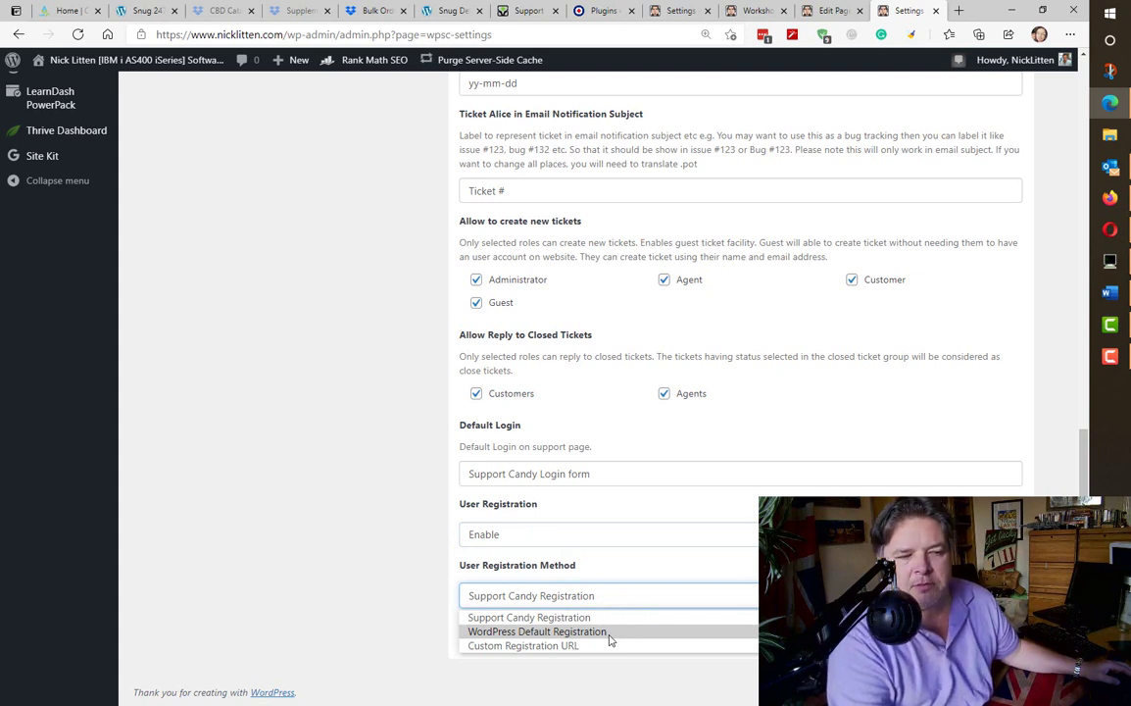
click(611, 620)
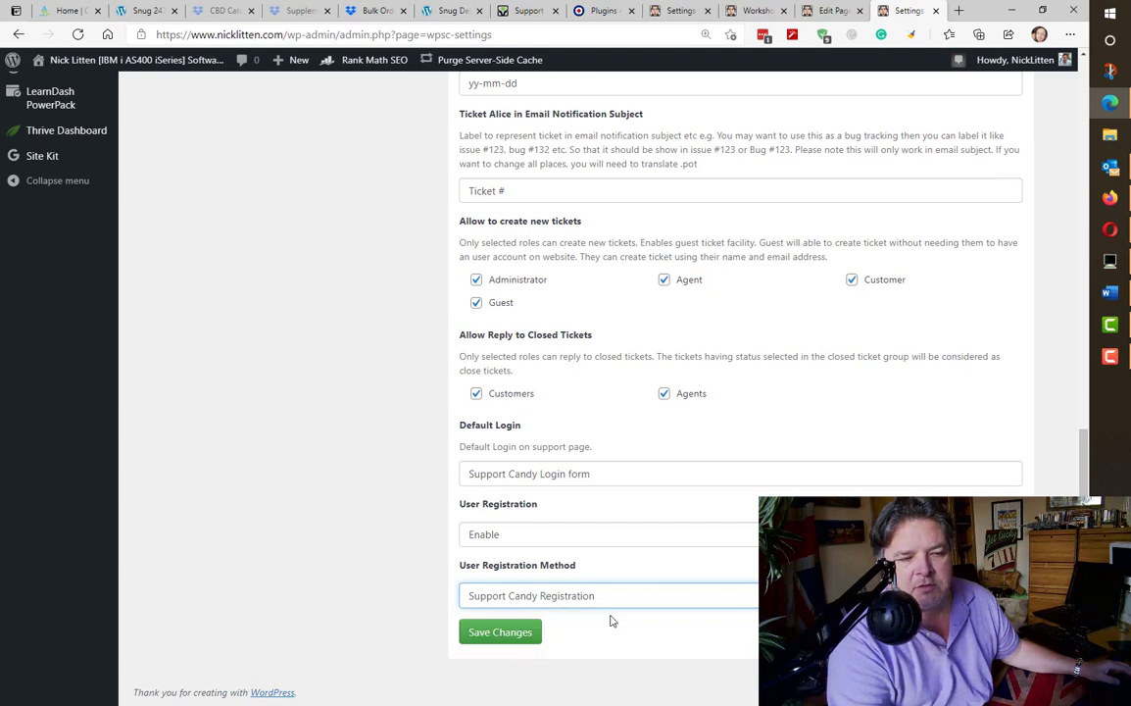
click(501, 635)
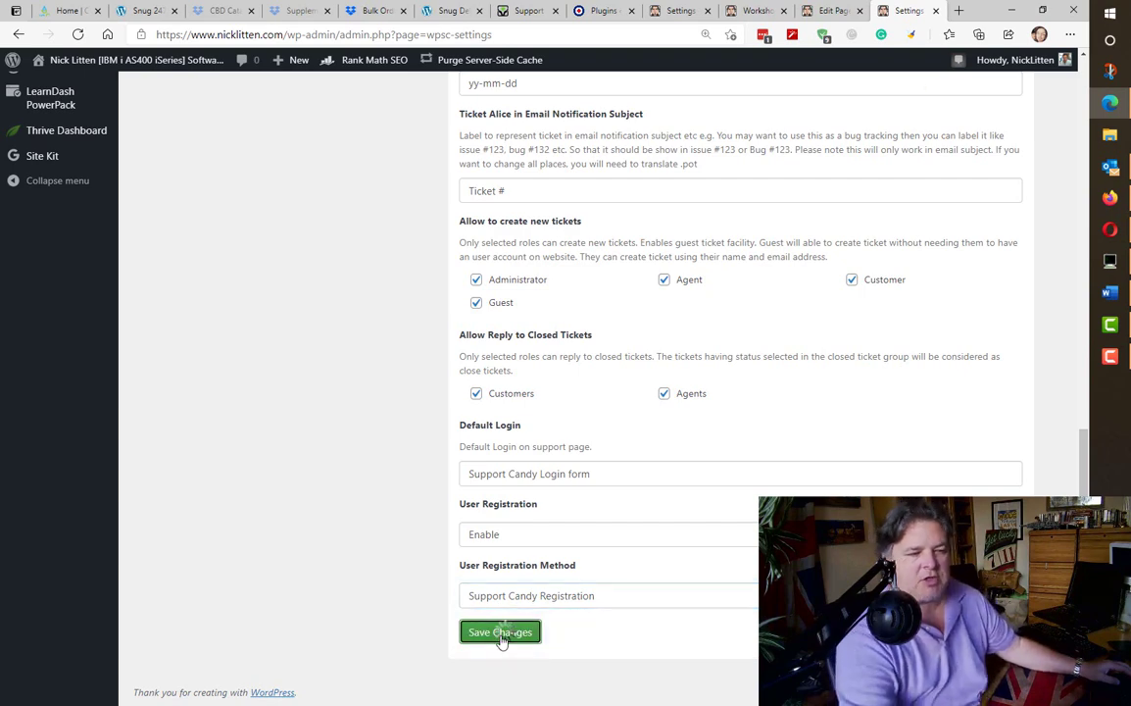
- Reload the front-end Helpdesk, view its Register Now sign-up form, then reopen the Helpdesk in a new tab
key(alt+Tab)
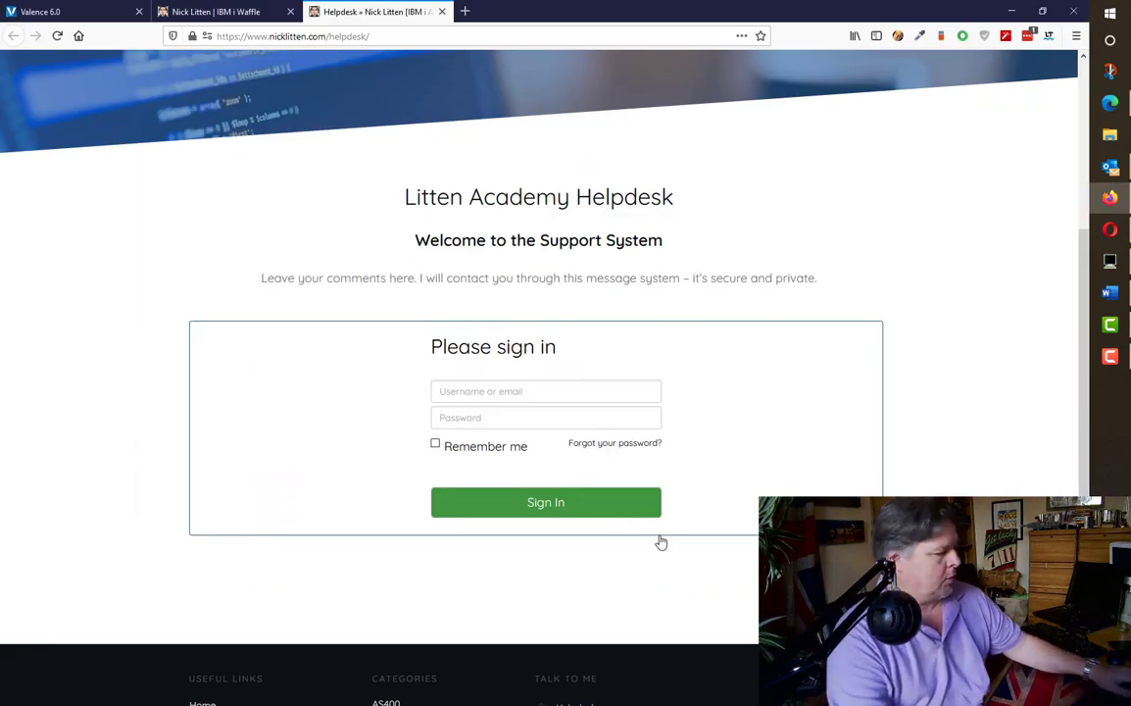
key(F5)
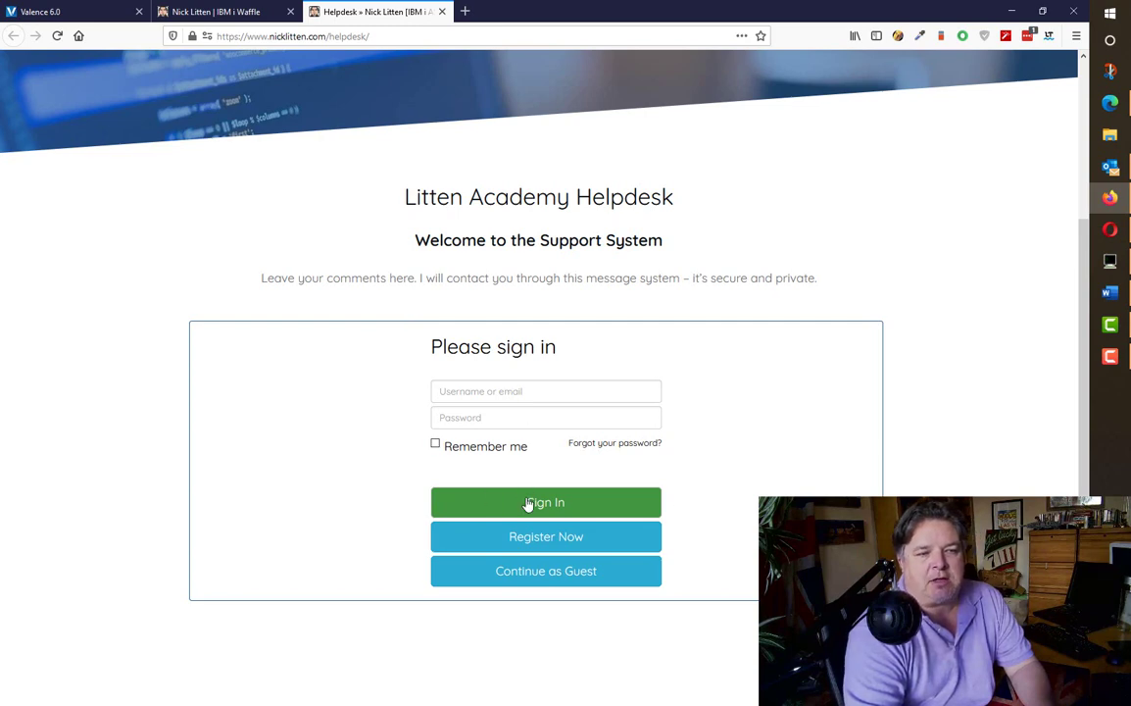
click(590, 540)
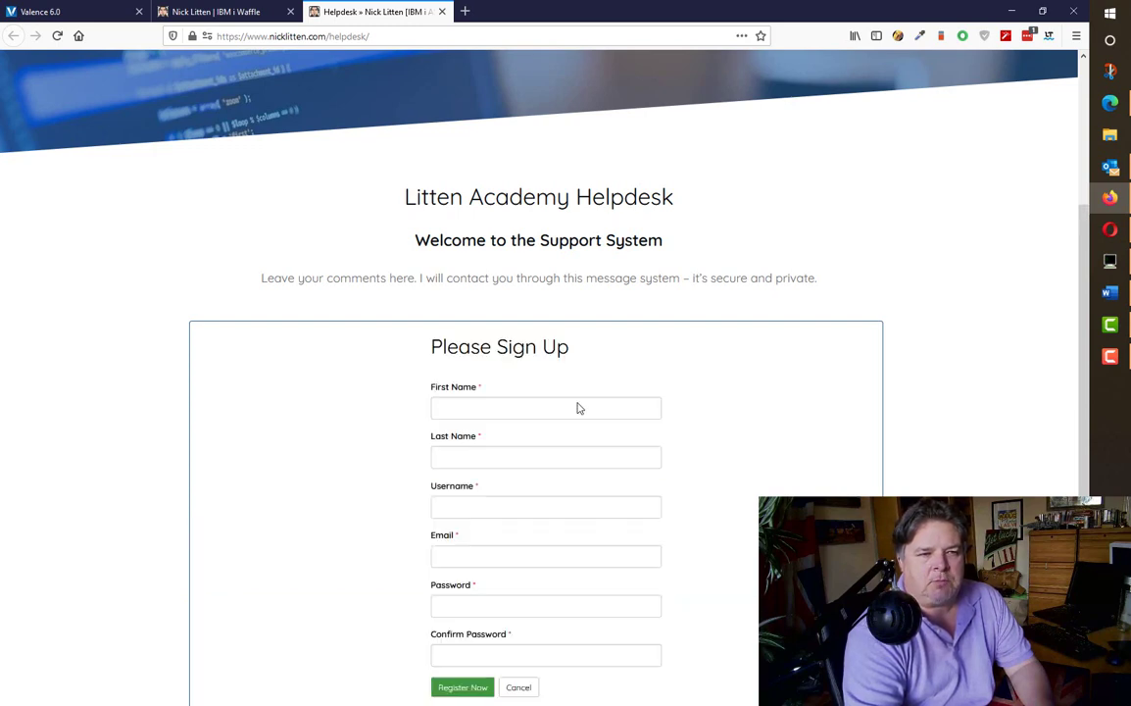
scroll(551, 478, down, 5)
scroll(550, 473, up, 2)
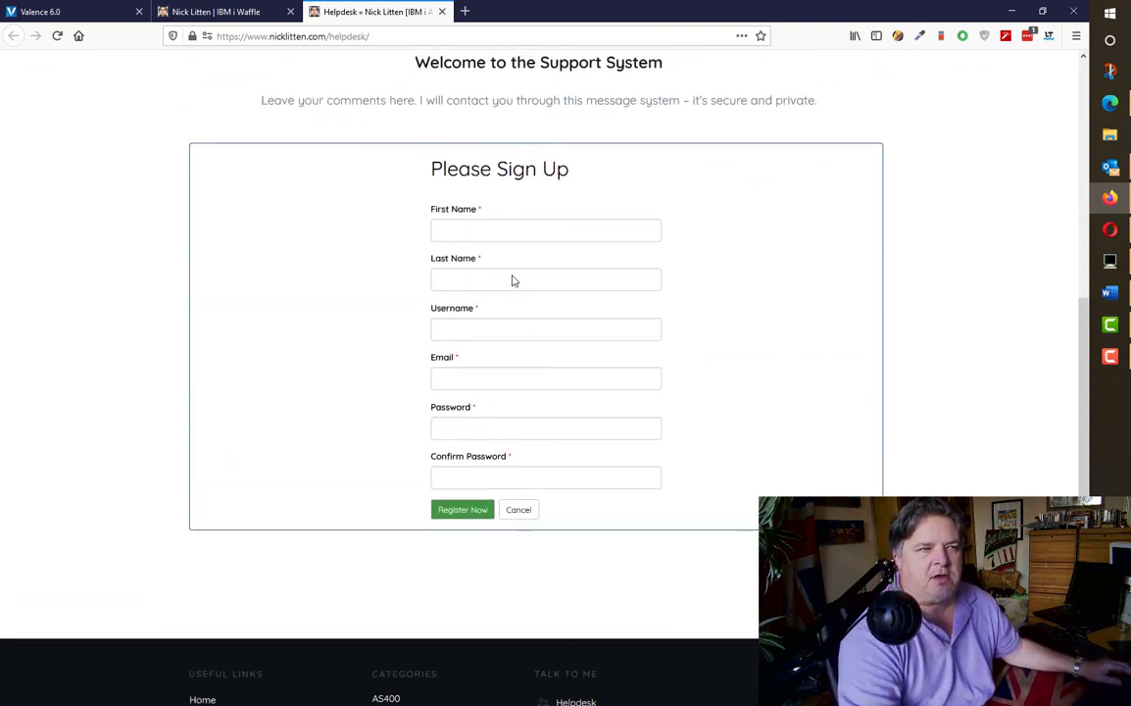
click(443, 11)
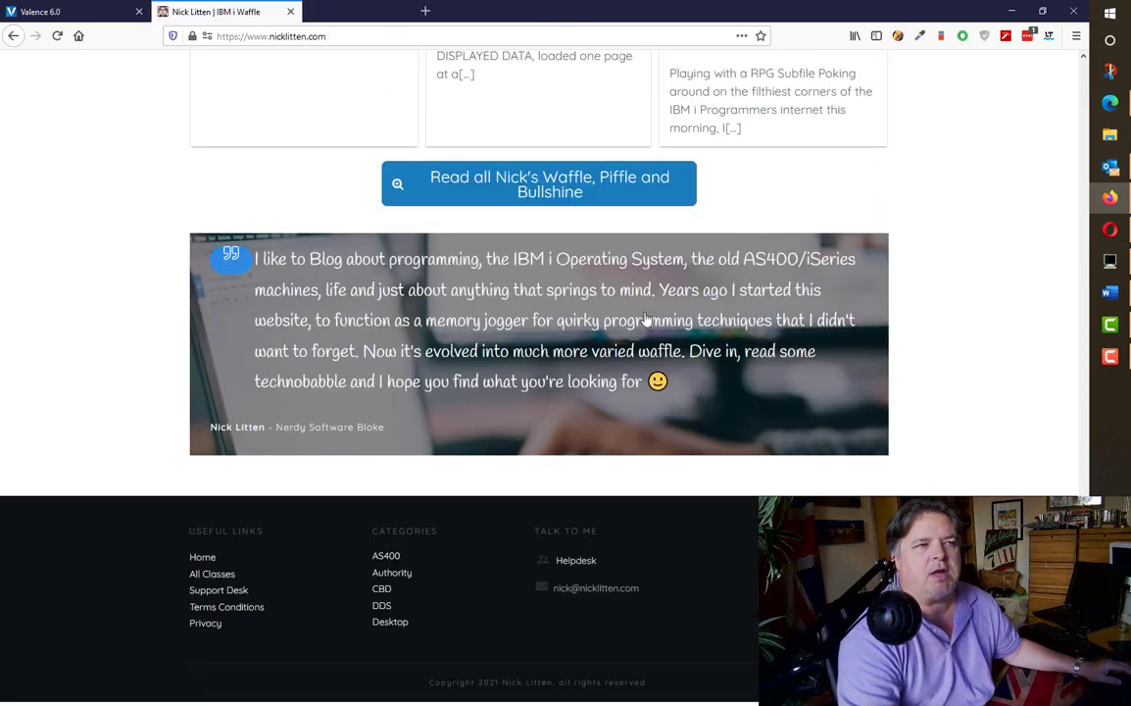
click(580, 568)
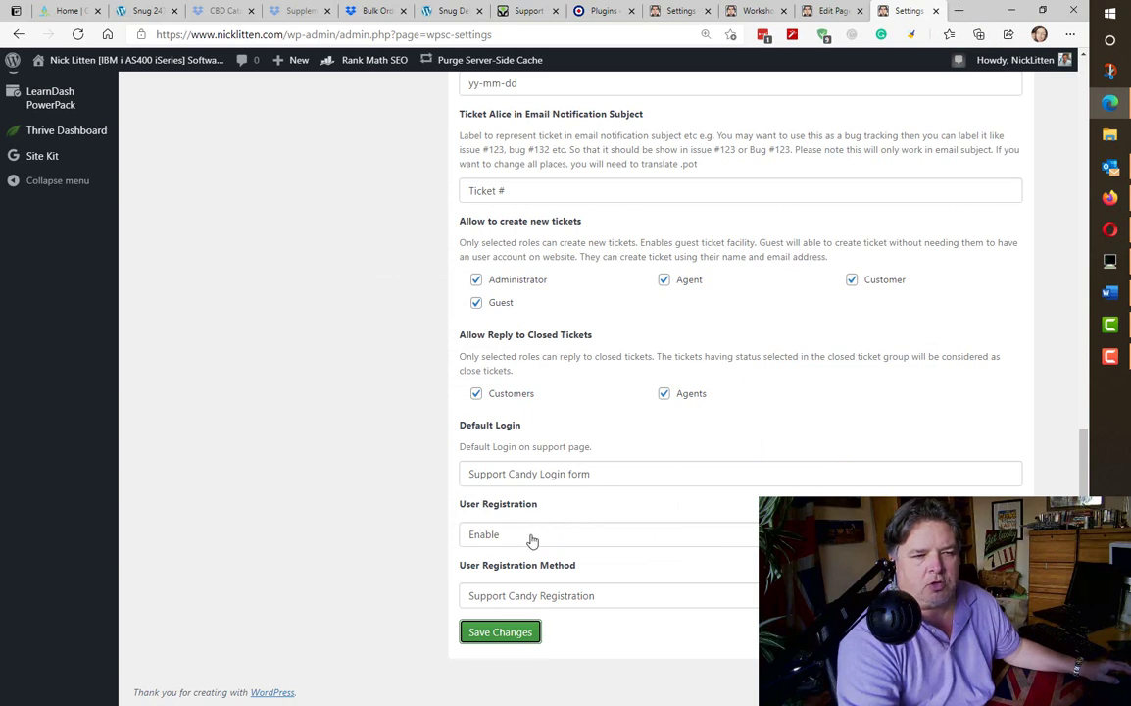
- Change the User Registration Method to WordPress Default Registration and save
click(532, 541)
click(530, 540)
click(590, 598)
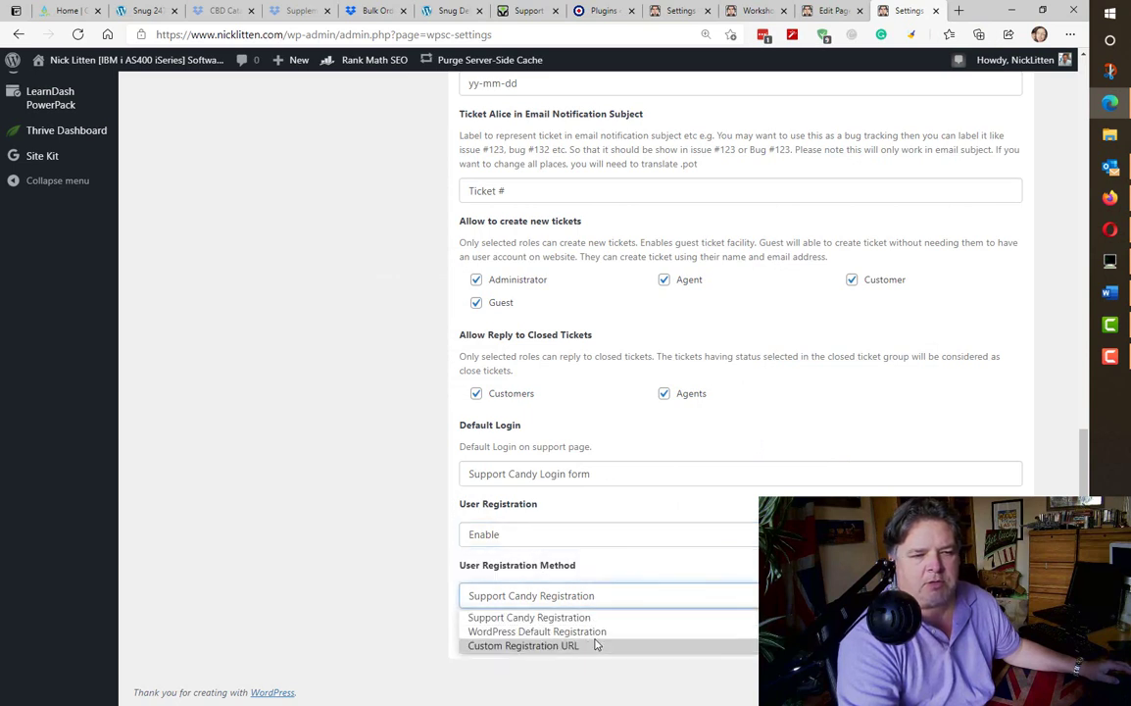
click(598, 633)
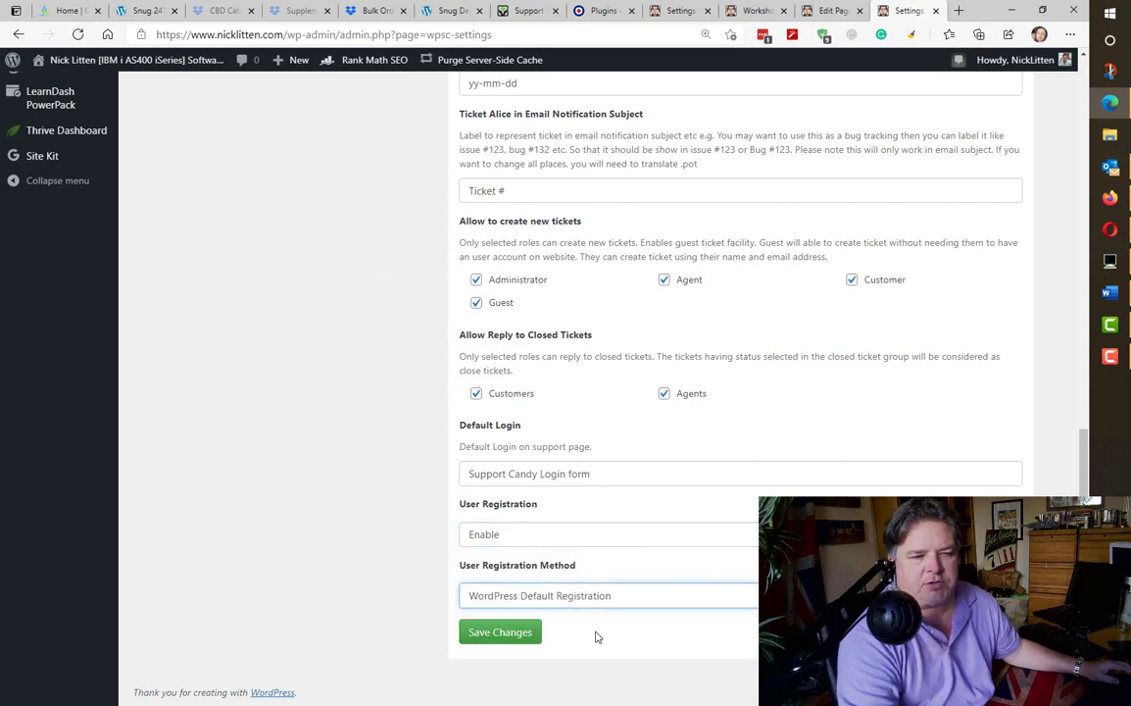
click(485, 633)
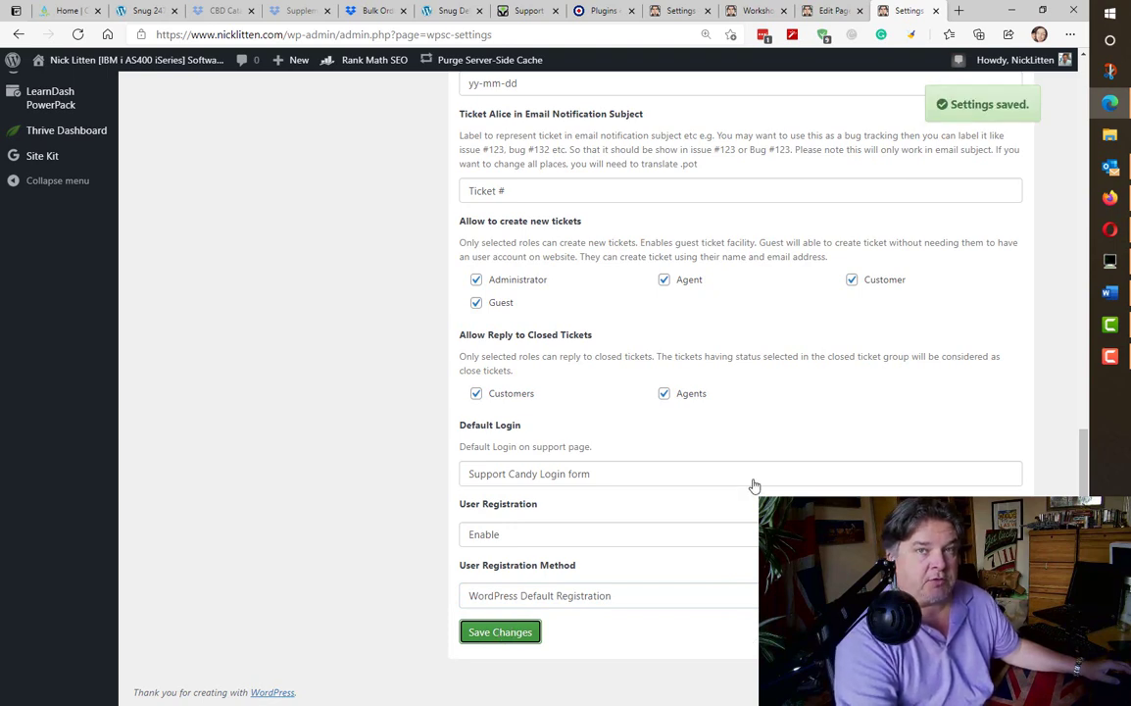
- Test the helpdesk's Register Now link and the /register address, then return to WordPress settings
key(alt+Tab)
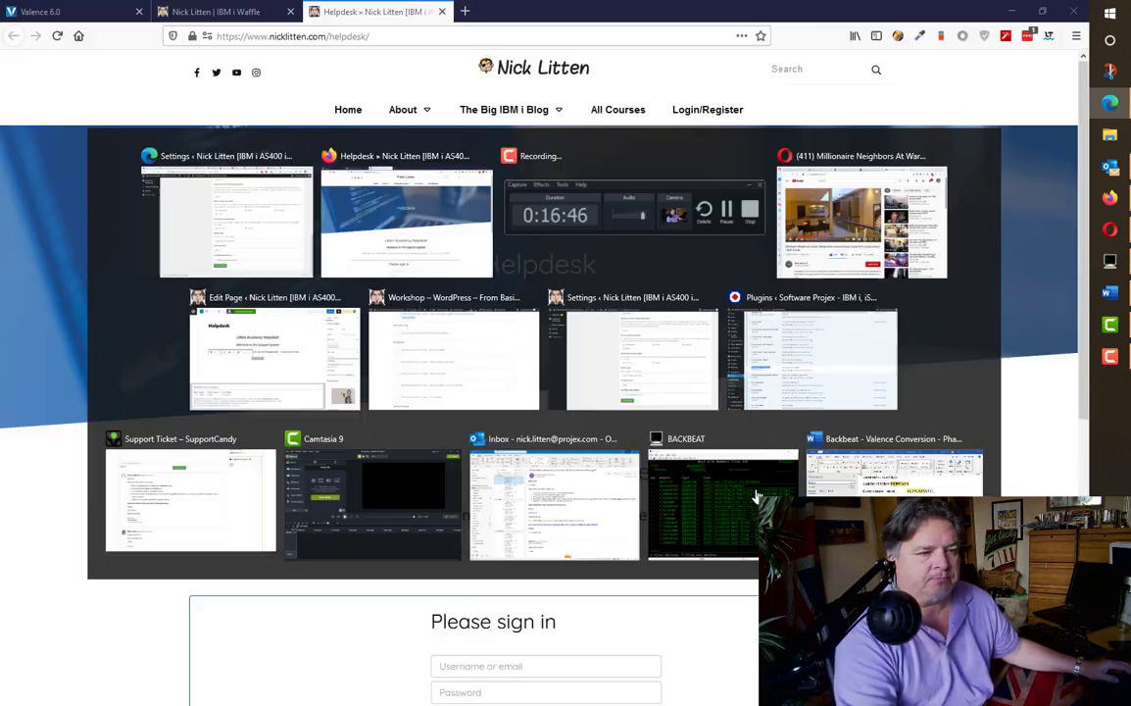
click(57, 35)
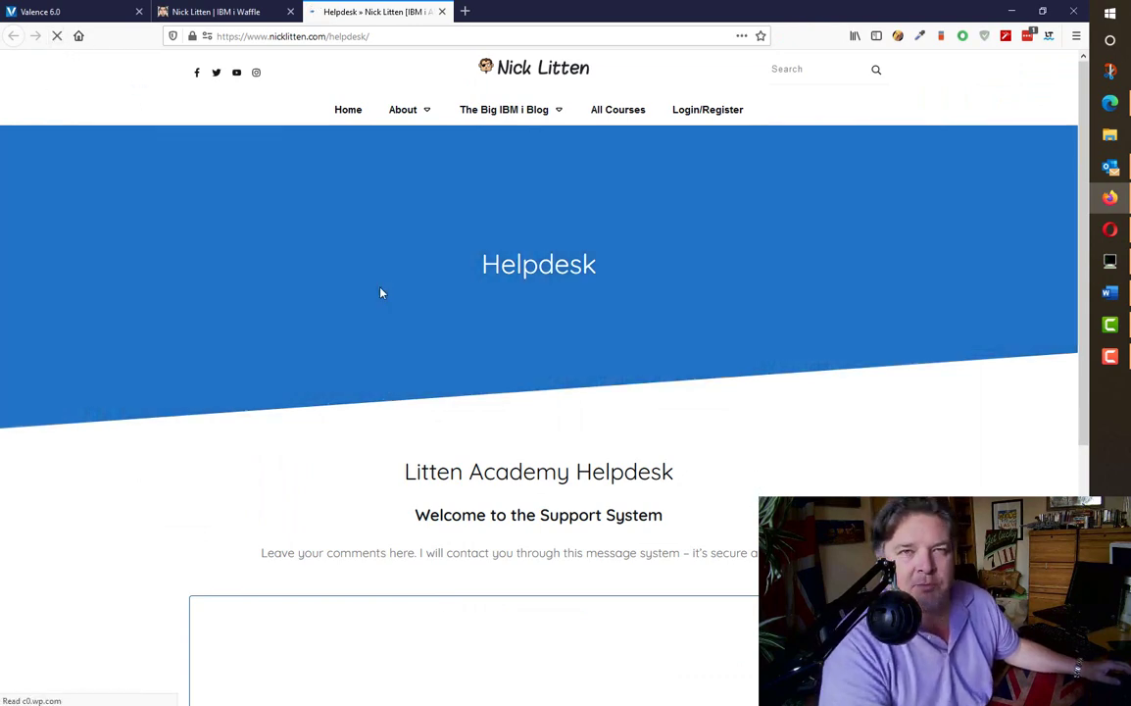
scroll(629, 396, down, 2)
scroll(629, 397, down, 3)
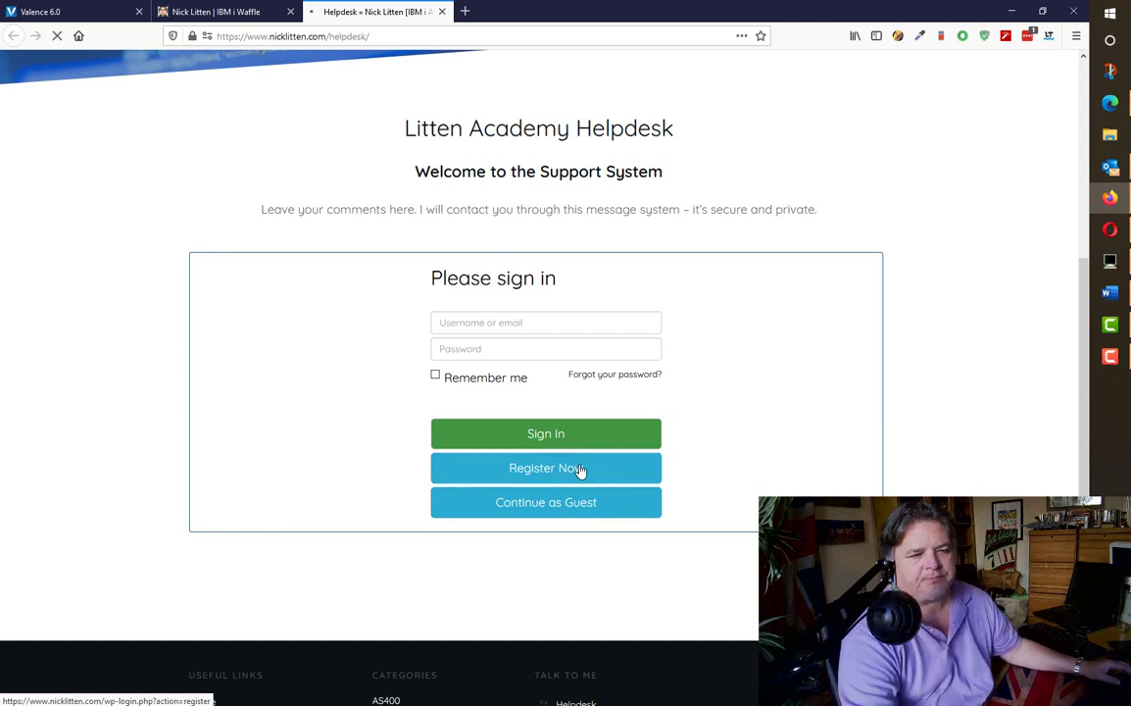
click(580, 469)
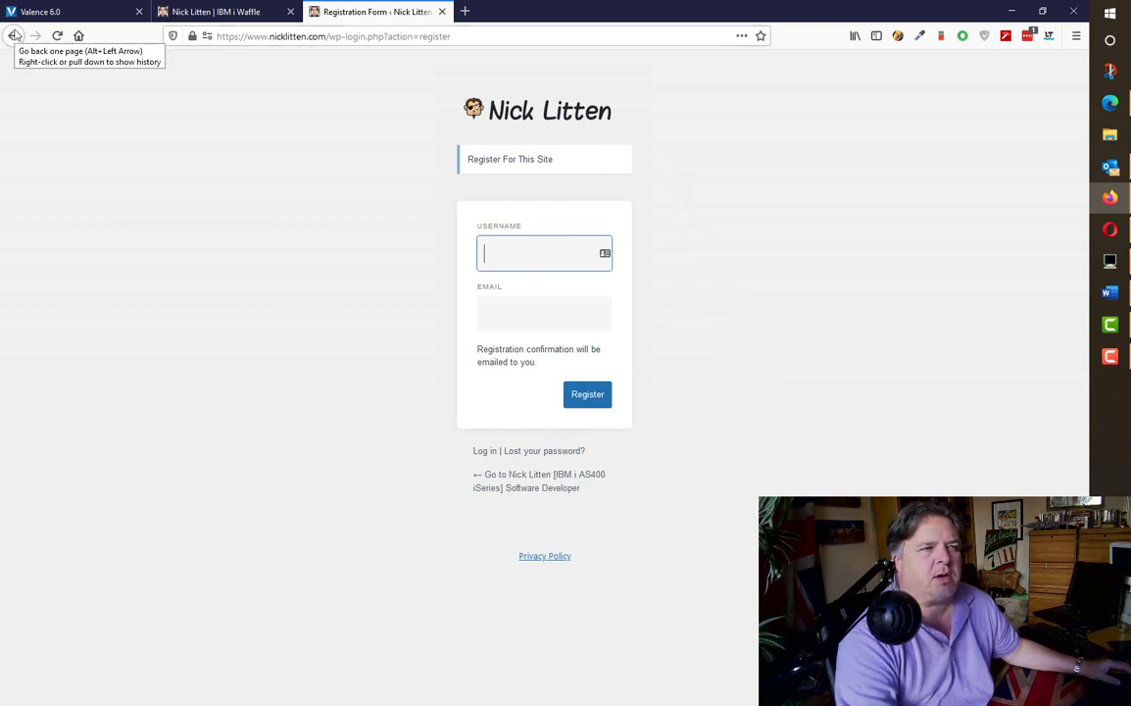
drag(330, 36, 619, 43)
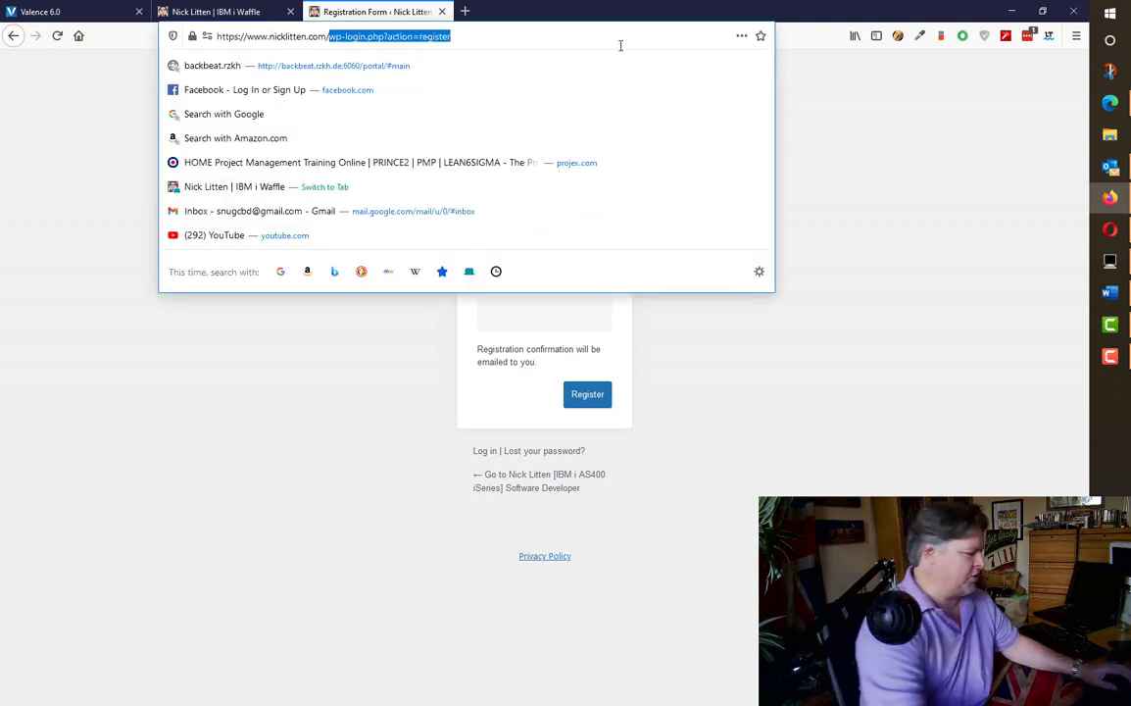
text(register)
key(Return)
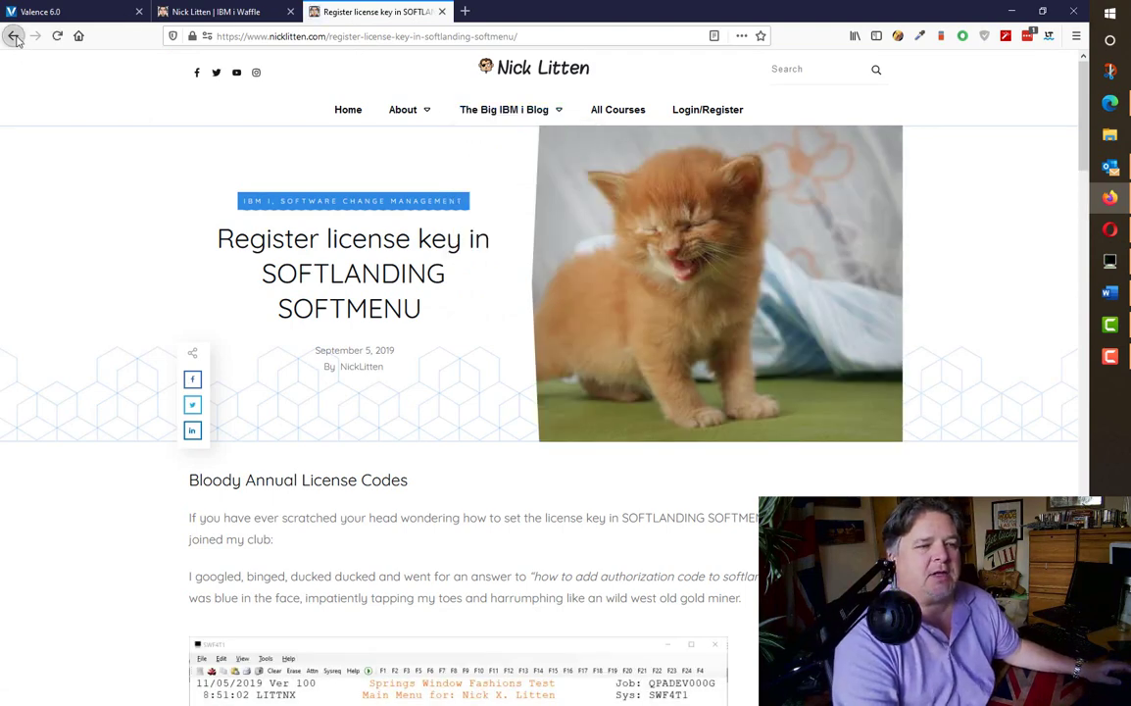
click(13, 36)
click(14, 36)
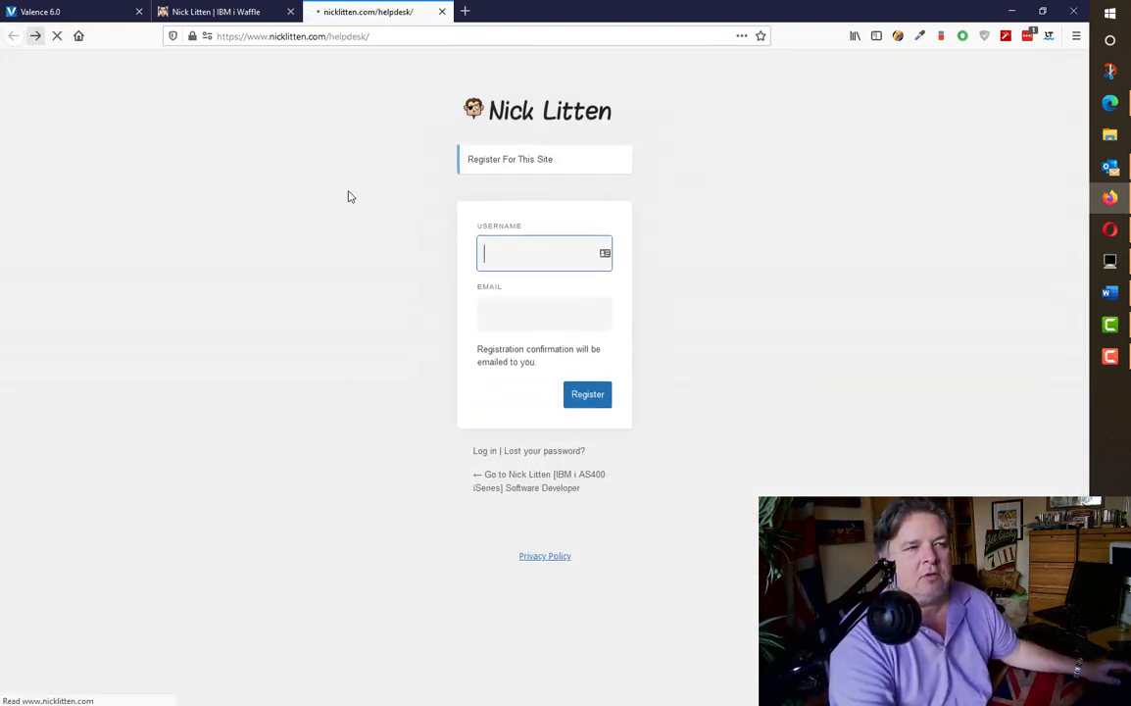
key(alt+Tab)
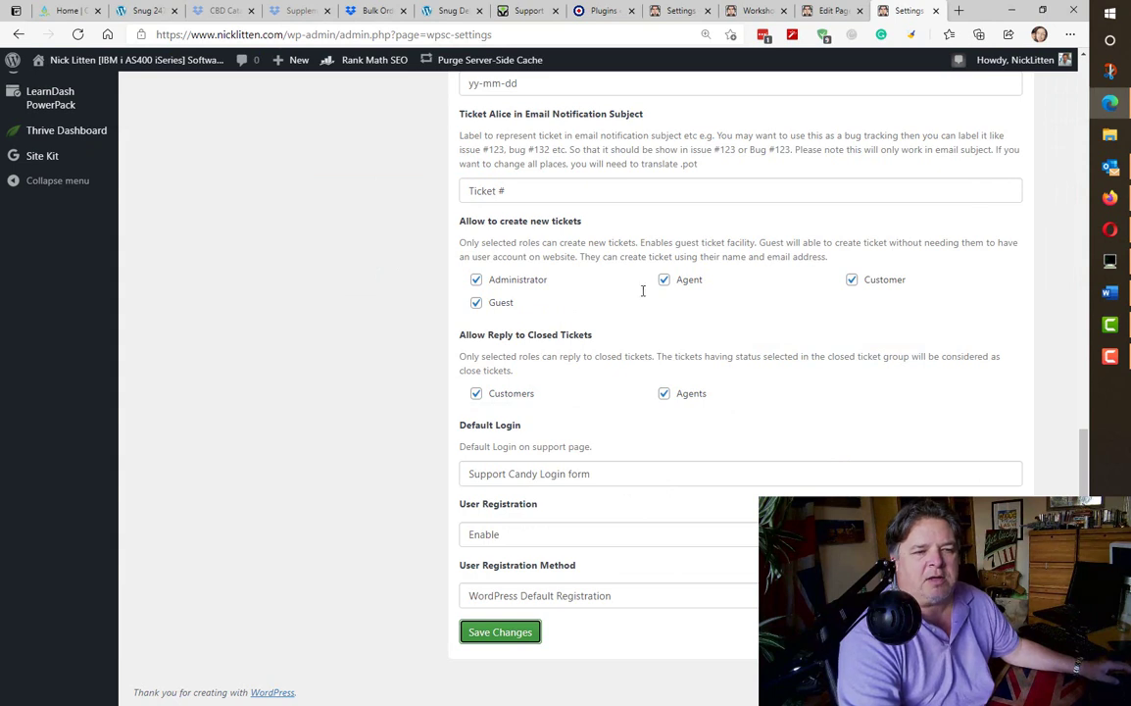
- Set the User Registration Method back to Support Candy Registration and save
click(599, 597)
click(573, 616)
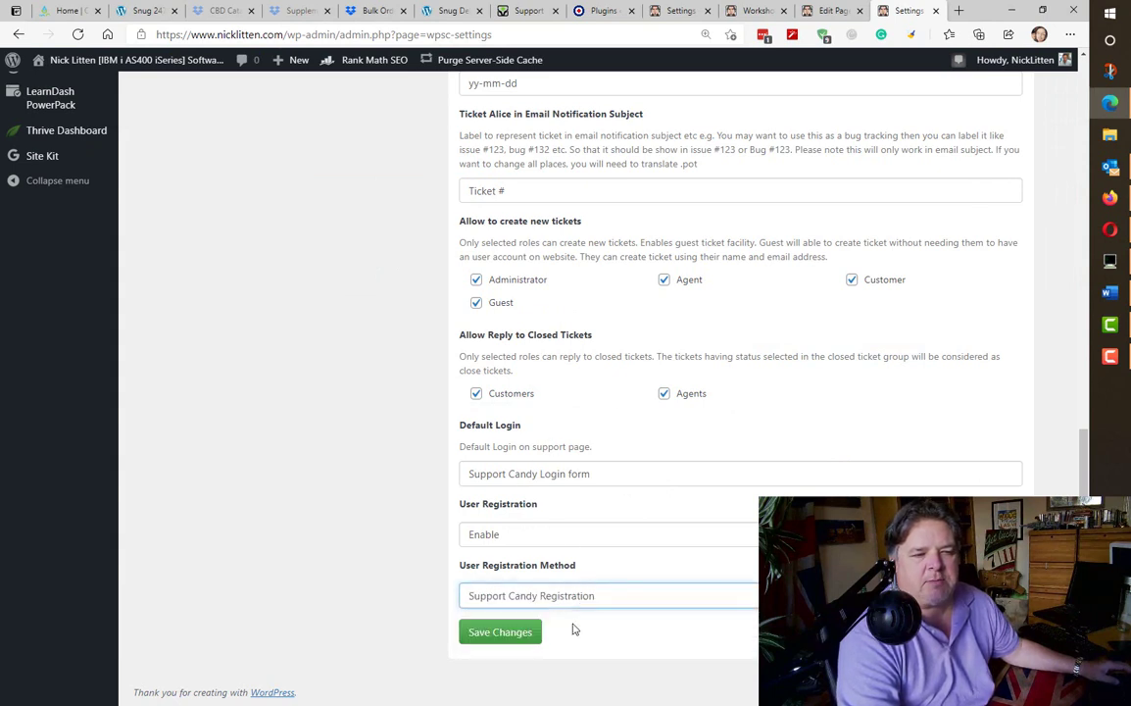
click(509, 632)
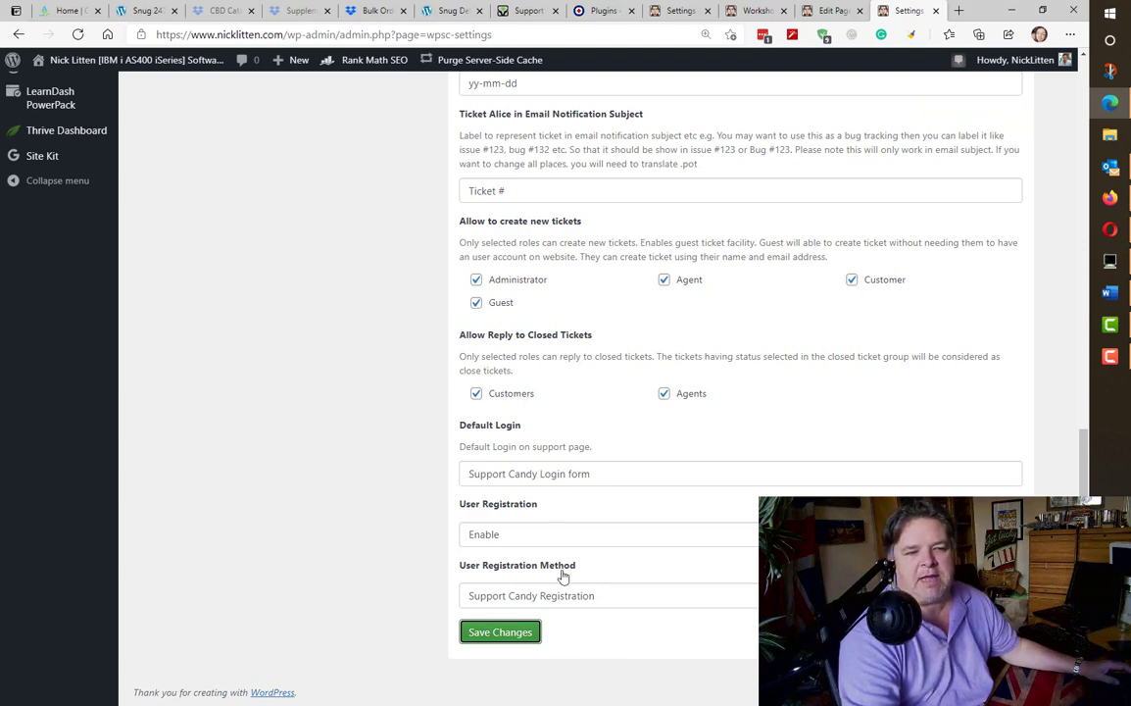
- Reload the front-end Helpdesk and open the new-ticket form as a guest
key(alt+Tab)
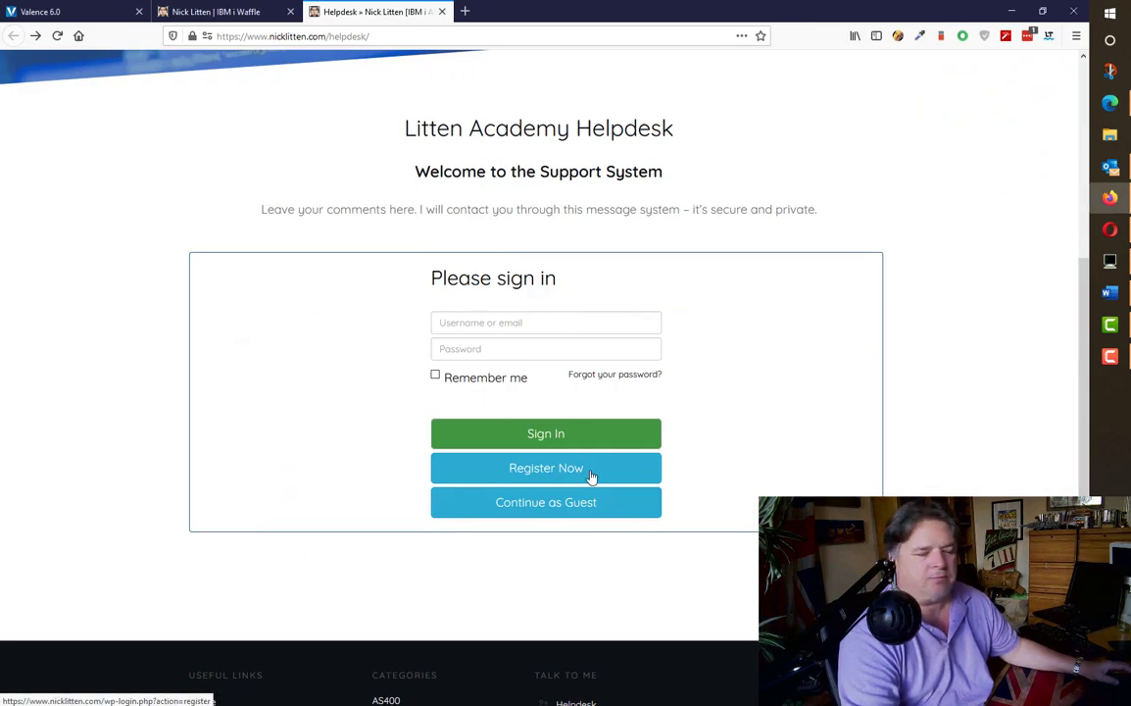
click(588, 477)
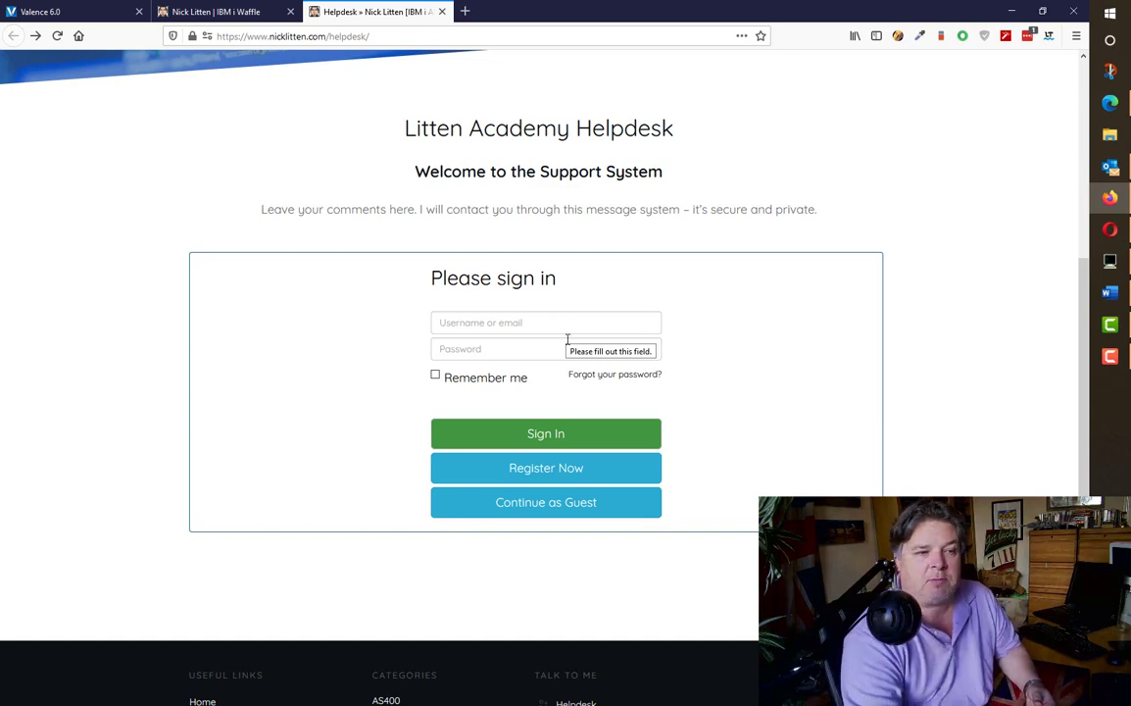
click(578, 471)
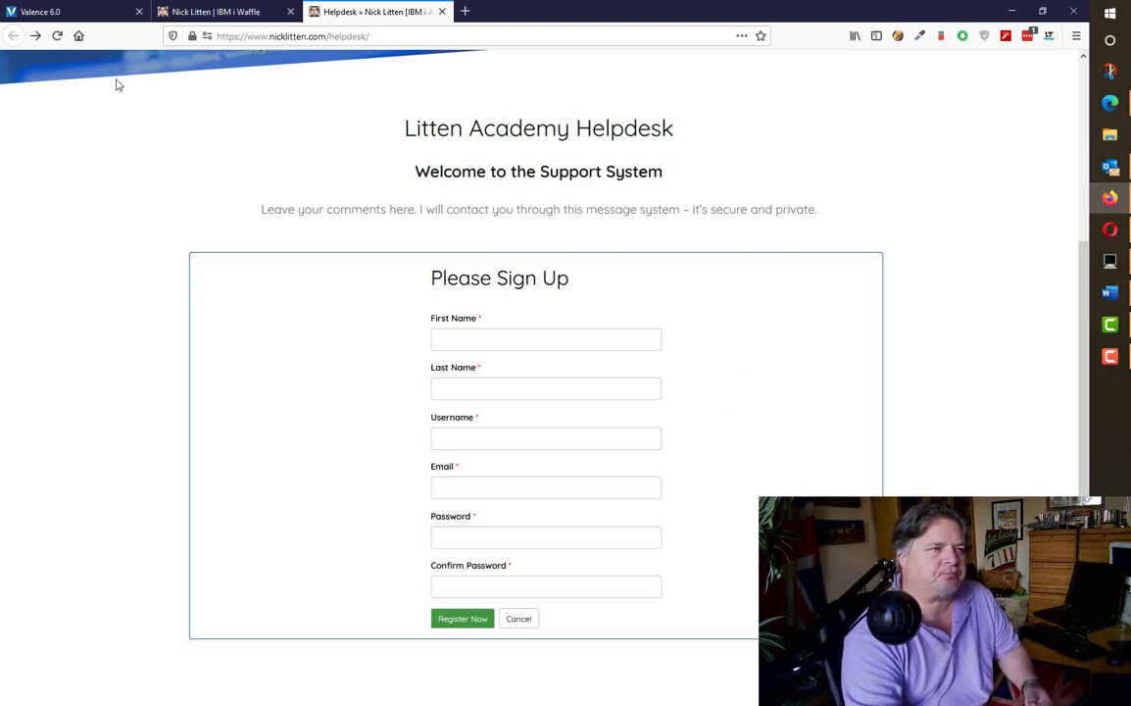
click(56, 35)
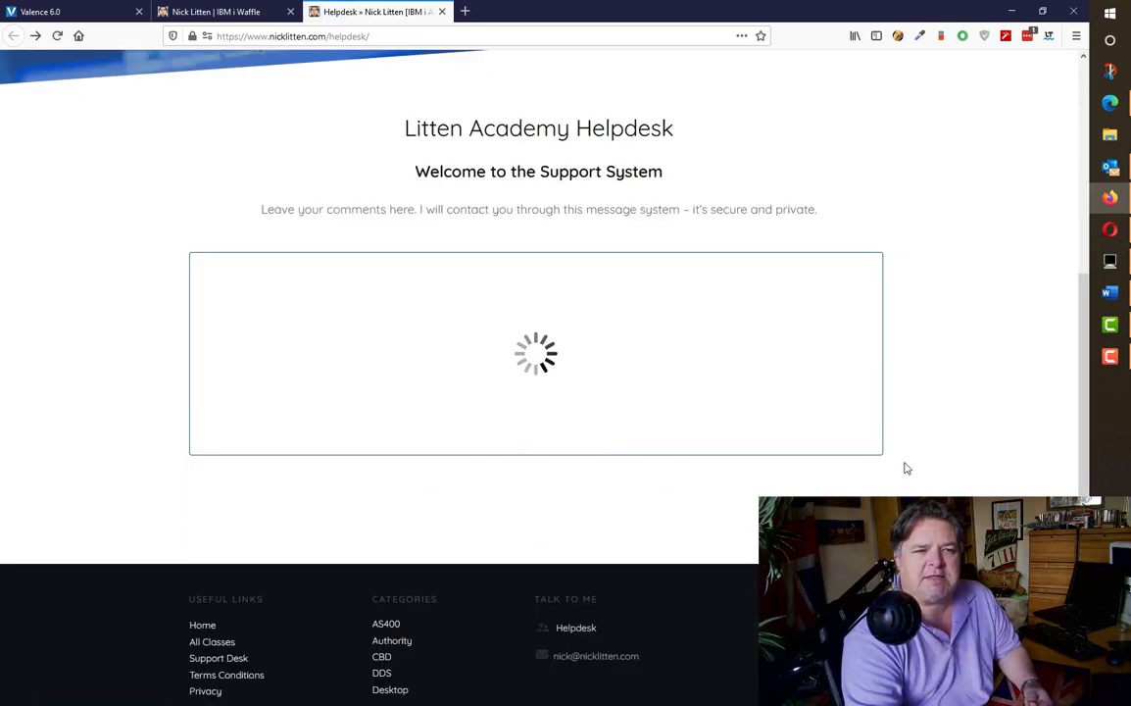
click(559, 507)
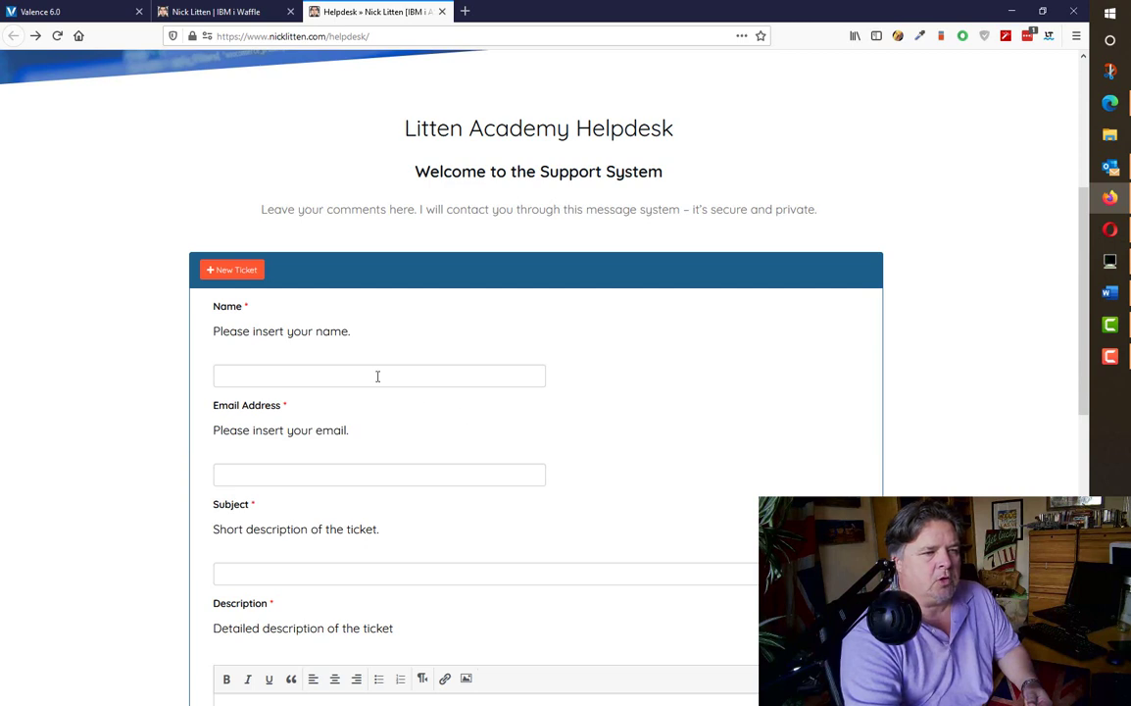
- Enter the guest's name and e-mail address and the subject 'testing somethinng'
click(377, 376)
text(Nick )
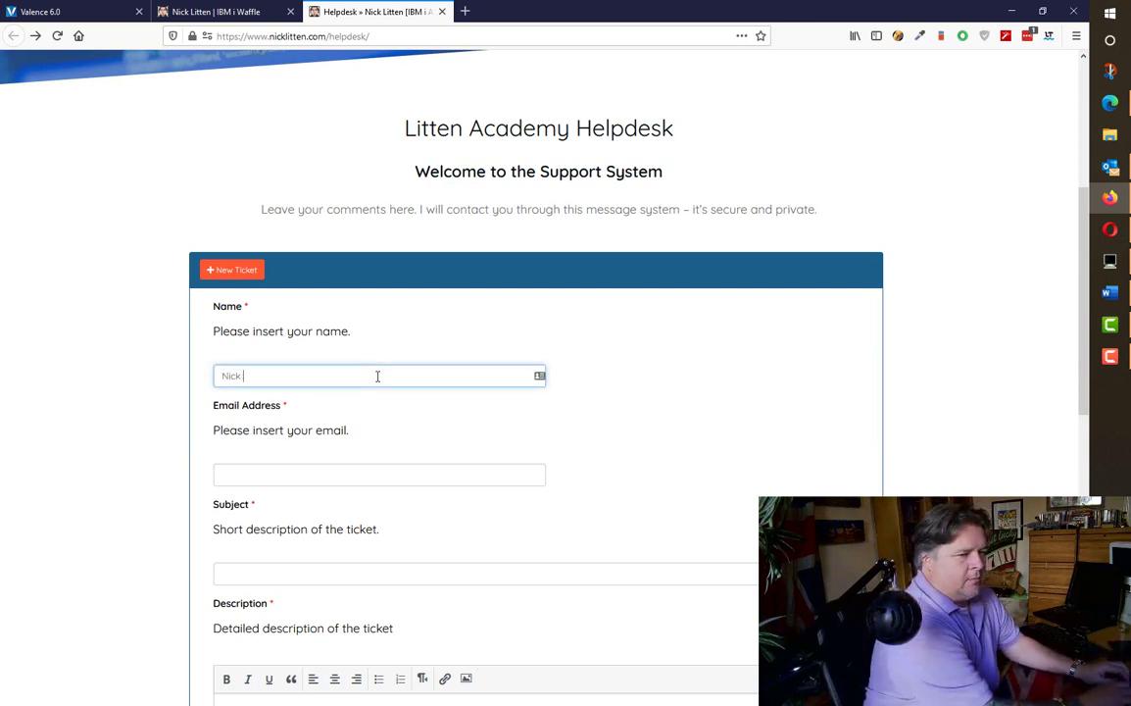
text(the guerst)
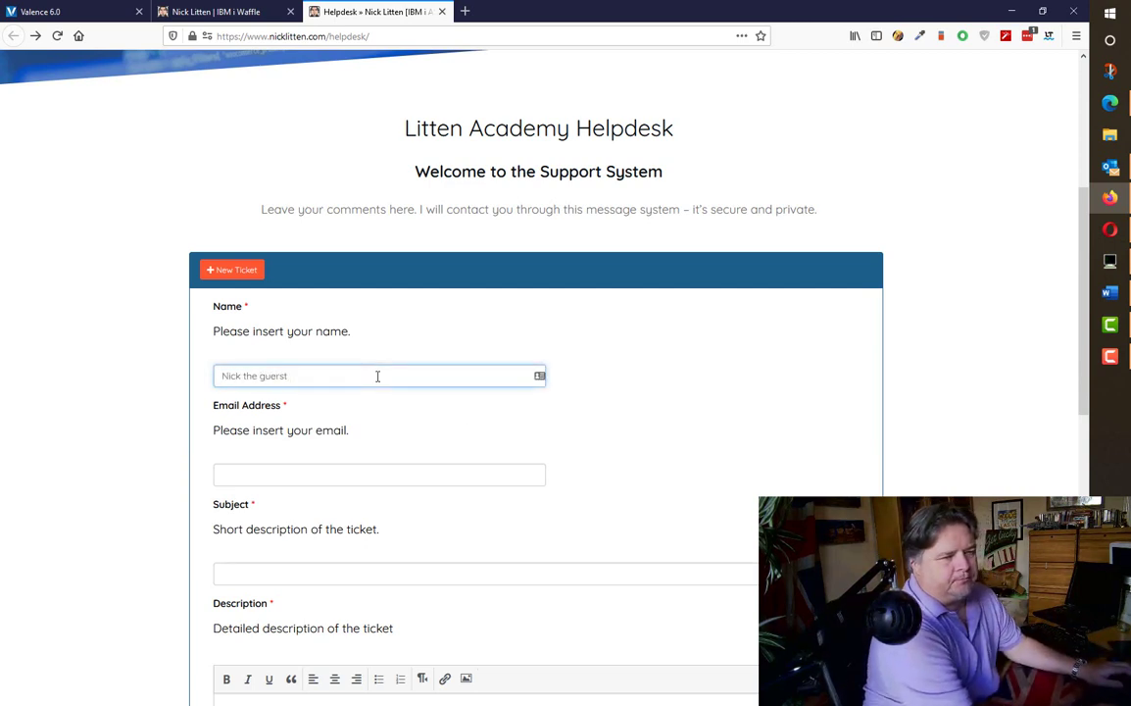
key(BackSpace)
key(BackSpace)
key(BackSpace)
text(st)
key(Tab)
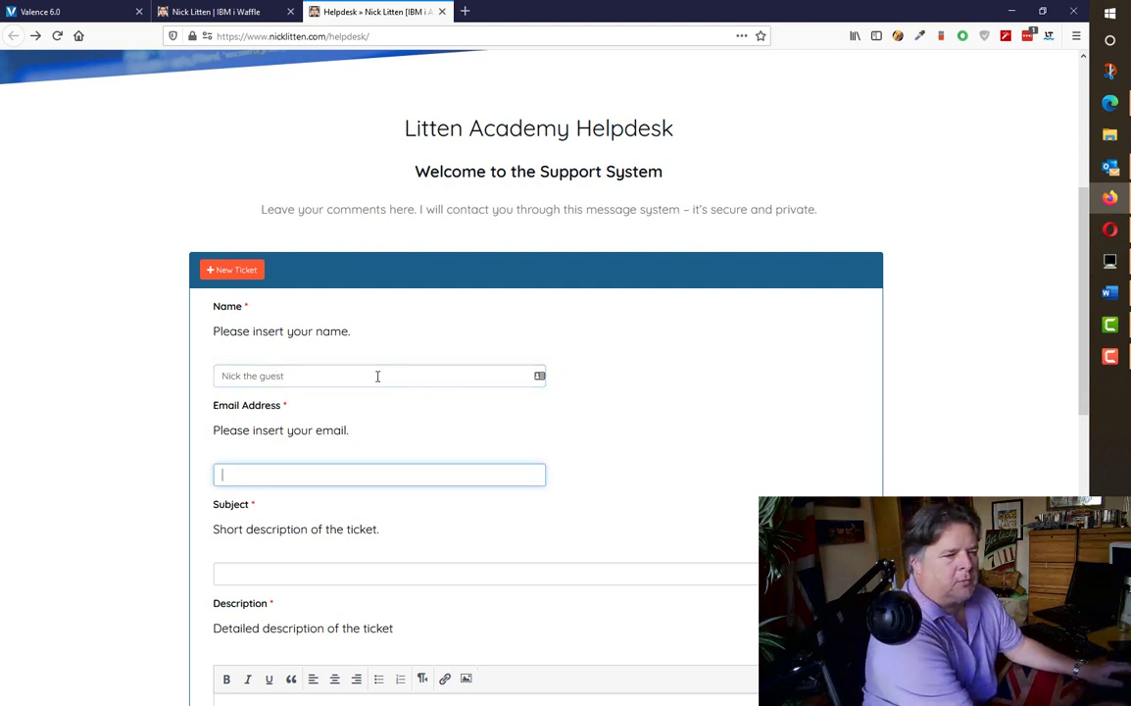
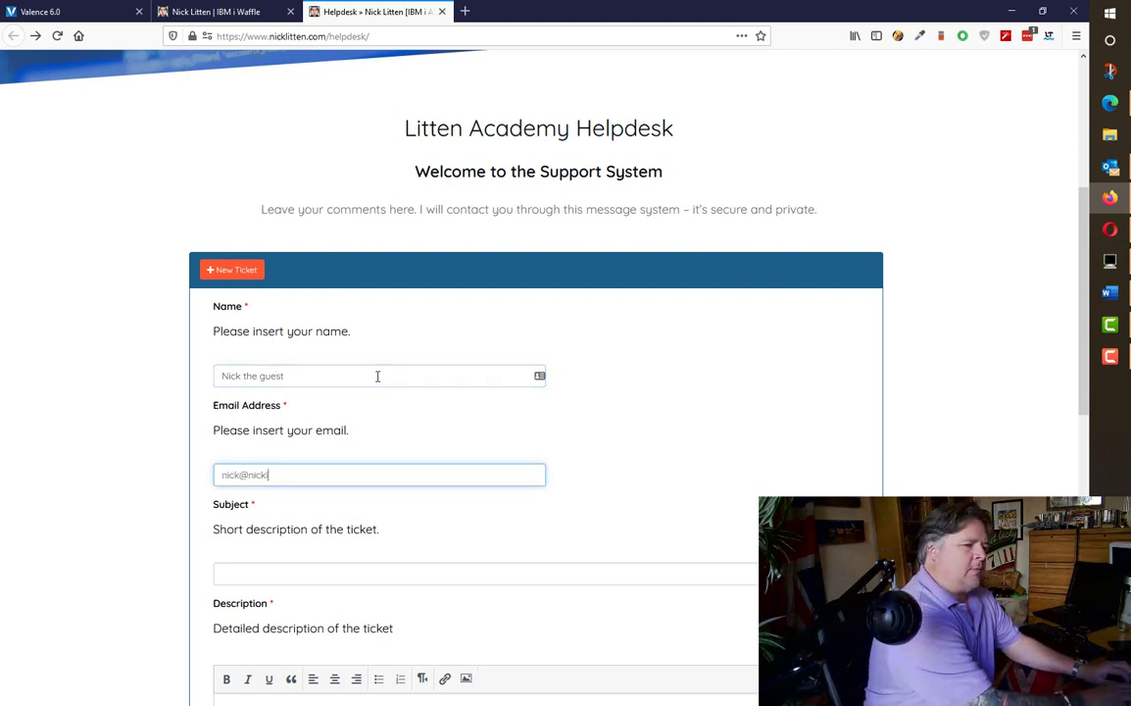
key(Tab)
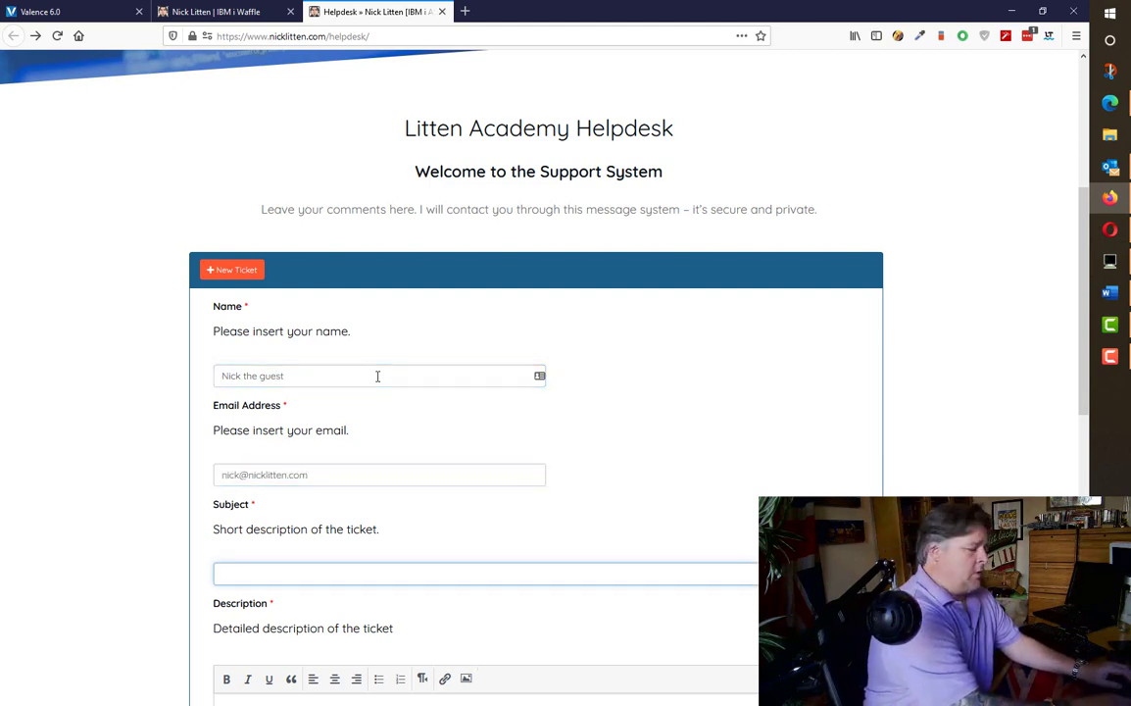
text(testing somethinng)
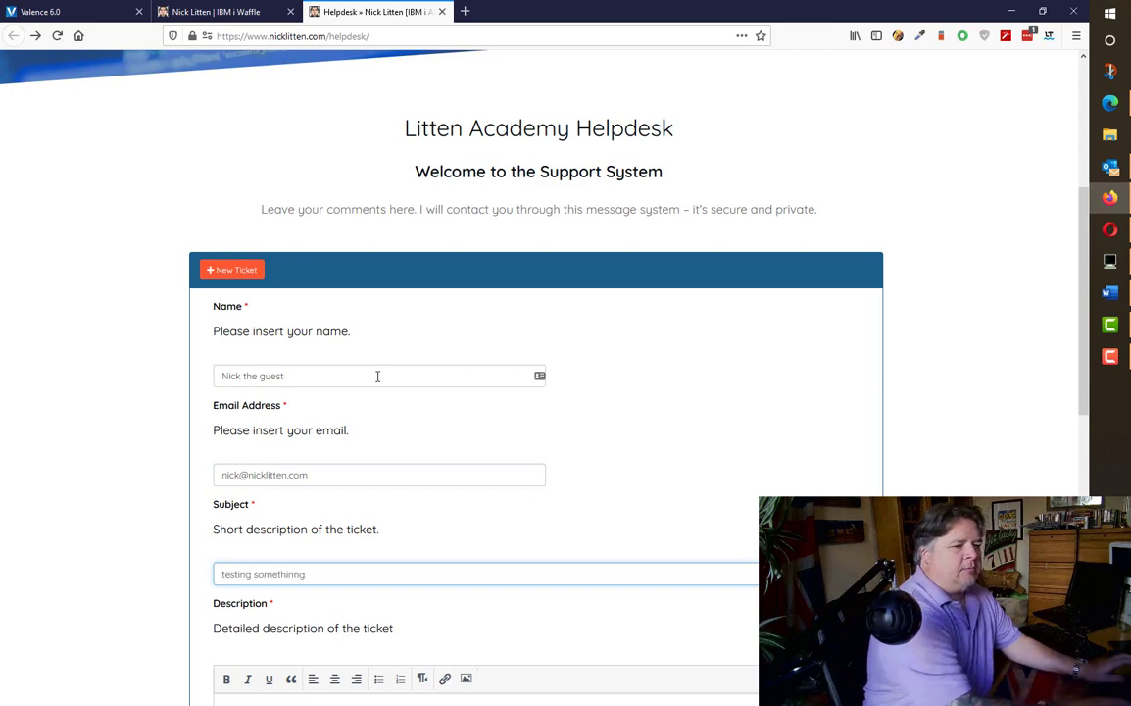
key(Tab)
- Add description 'typo typo', choose category General, pass the robot check and submit the ticket
scroll(563, 437, down, 3)
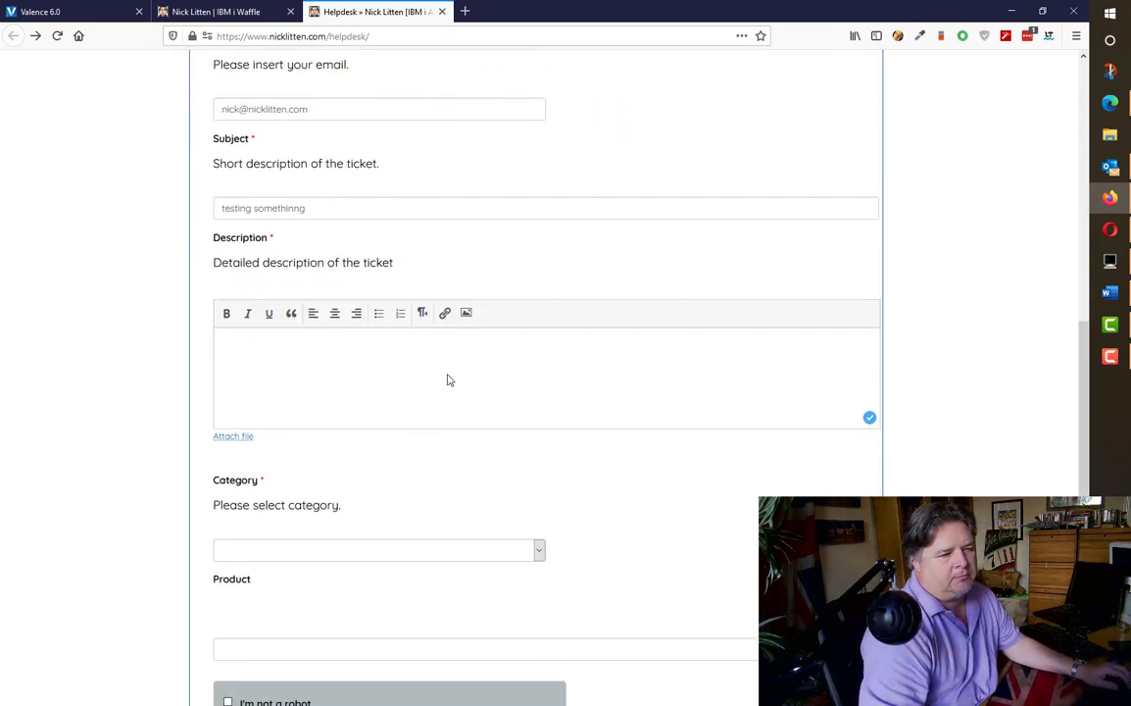
text(typo)
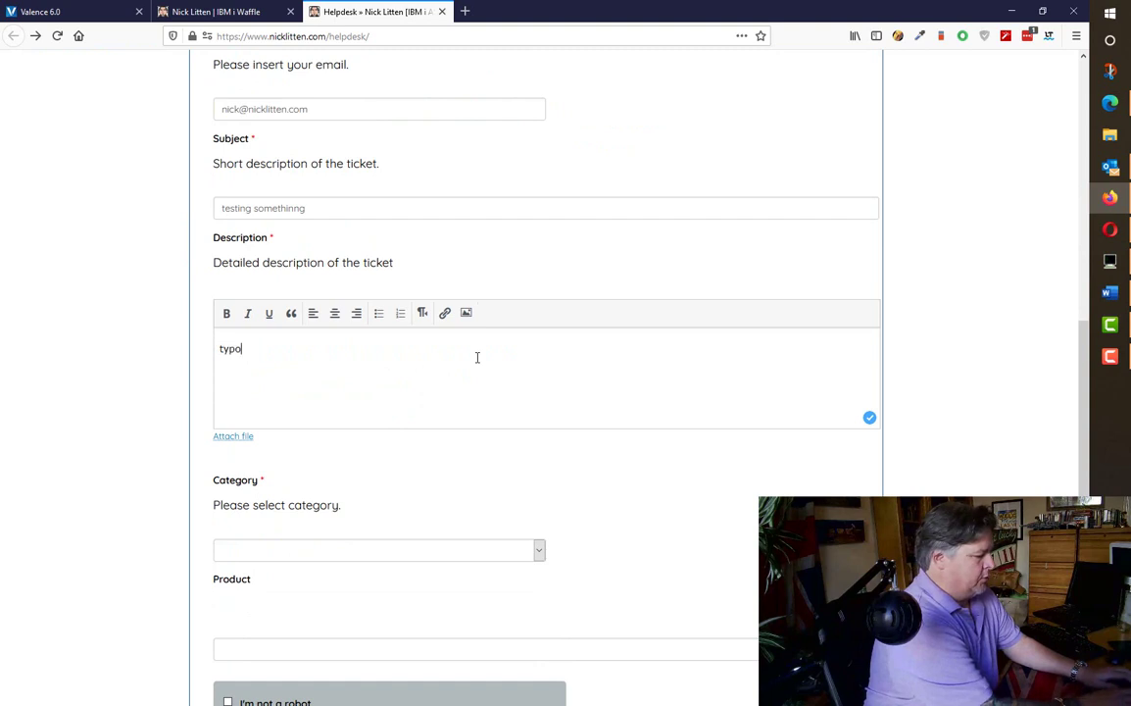
text( typo)
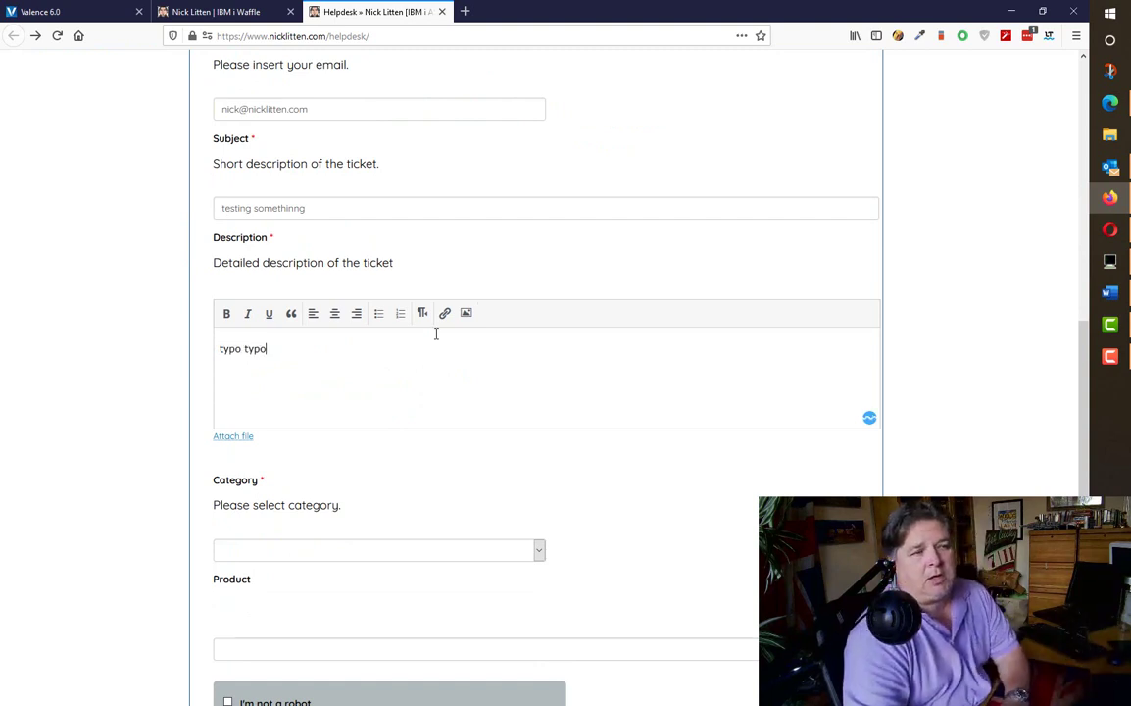
scroll(437, 335, down, 2)
click(436, 341)
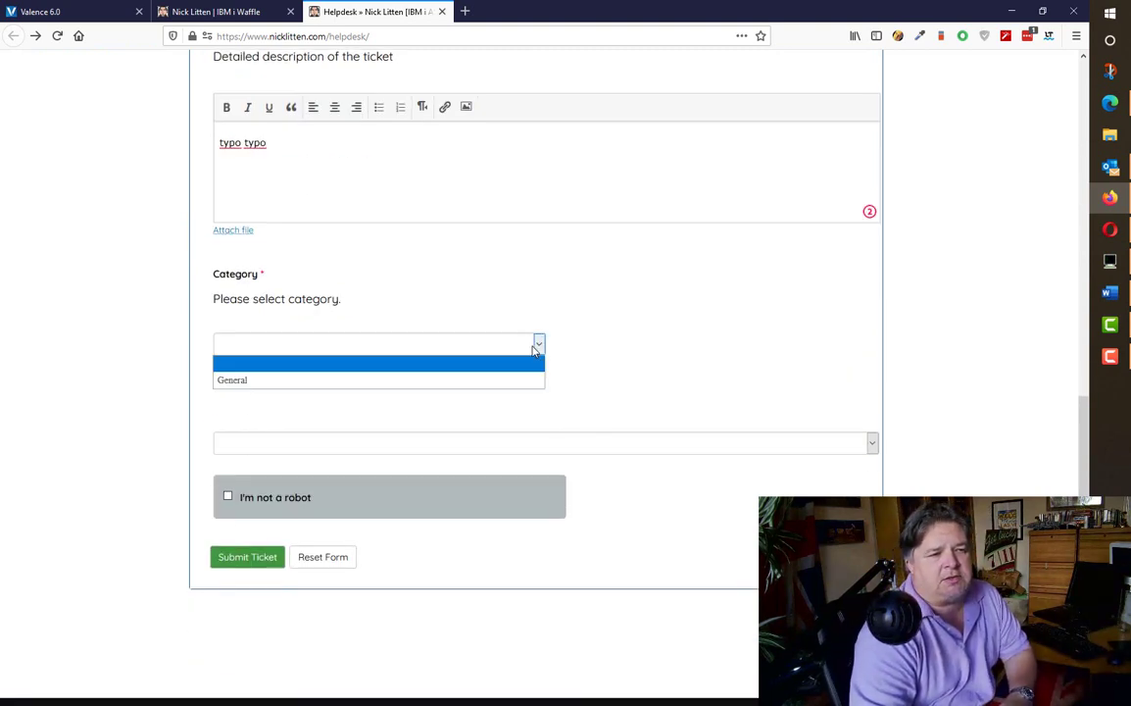
click(436, 380)
click(871, 443)
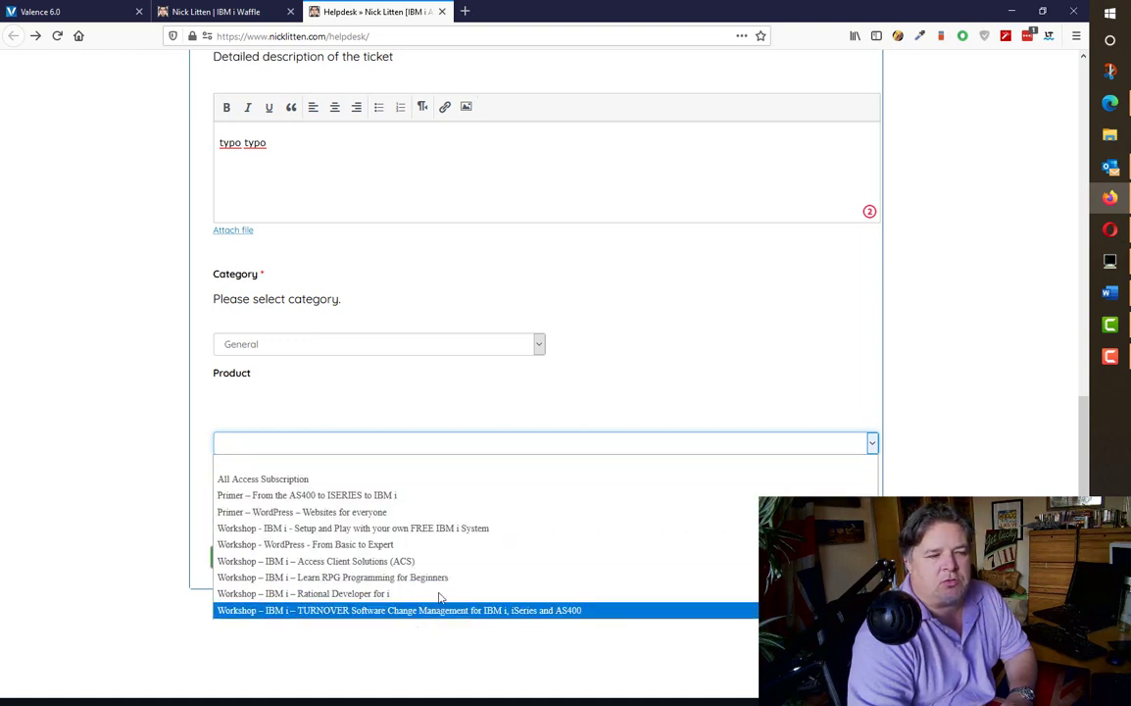
click(404, 471)
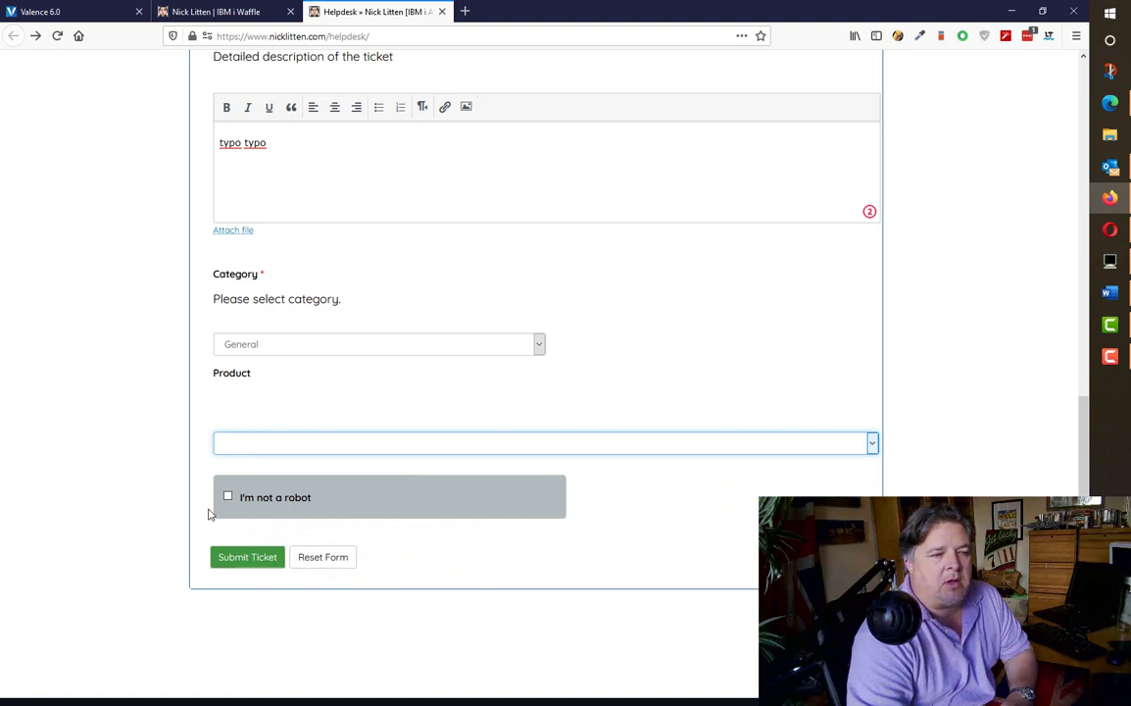
click(229, 497)
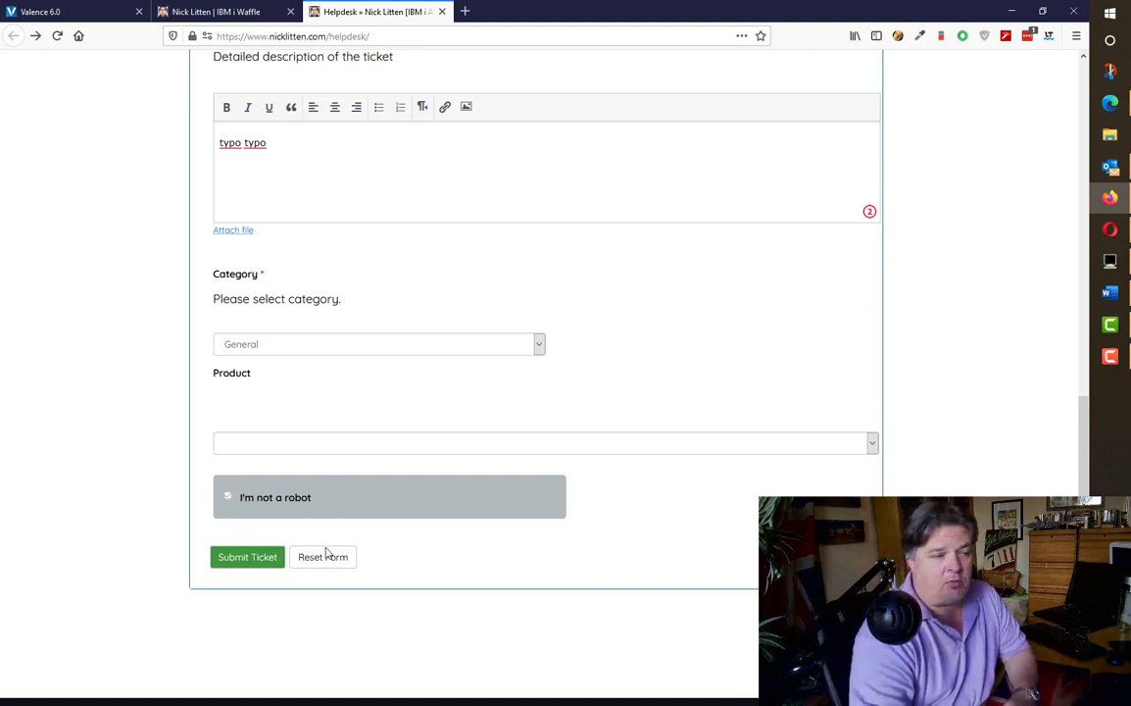
click(247, 557)
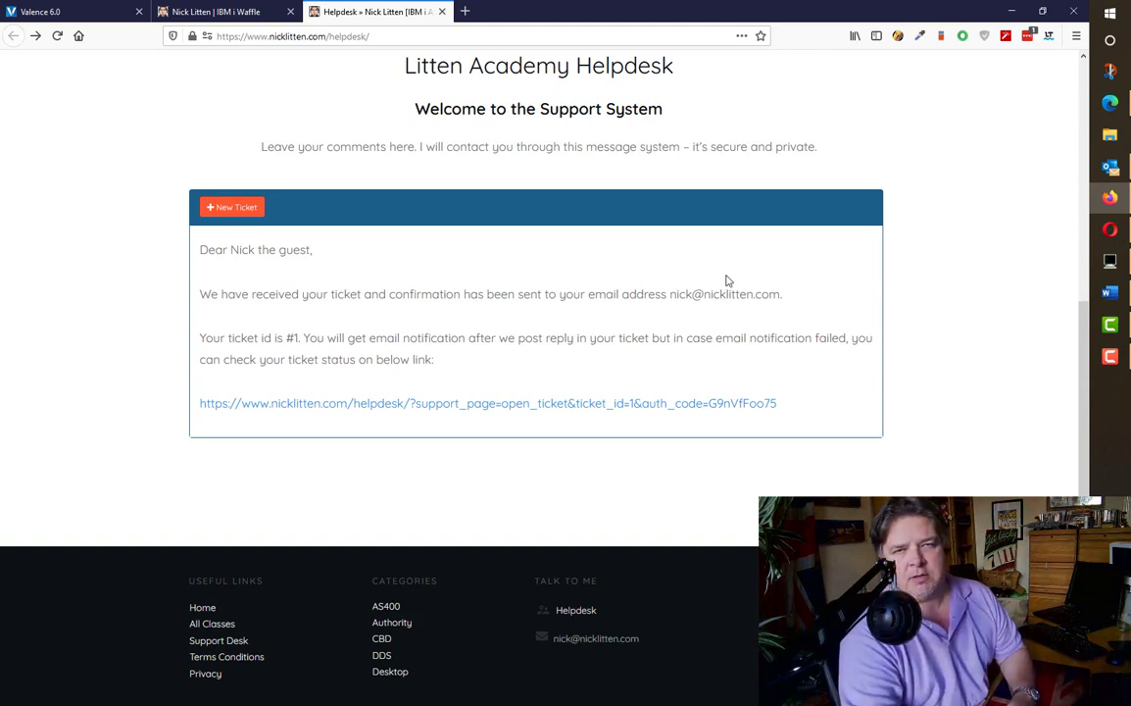
- Open the status page of Ticket #1 and review its details and message
click(587, 404)
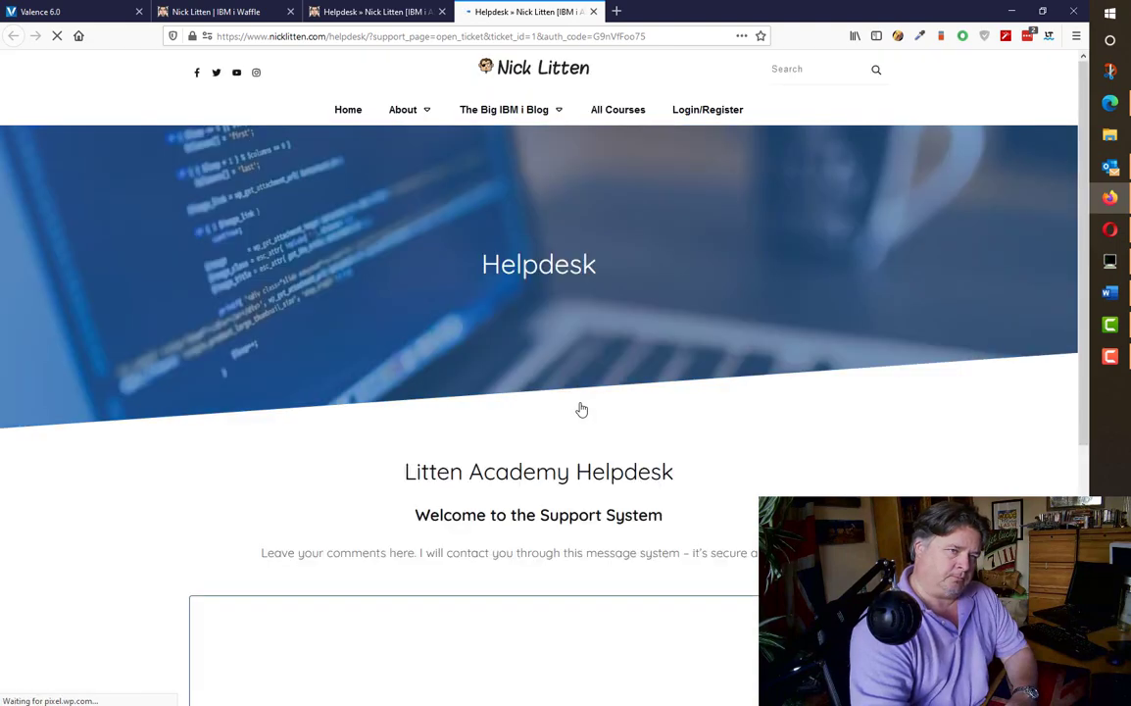
scroll(728, 404, down, 4)
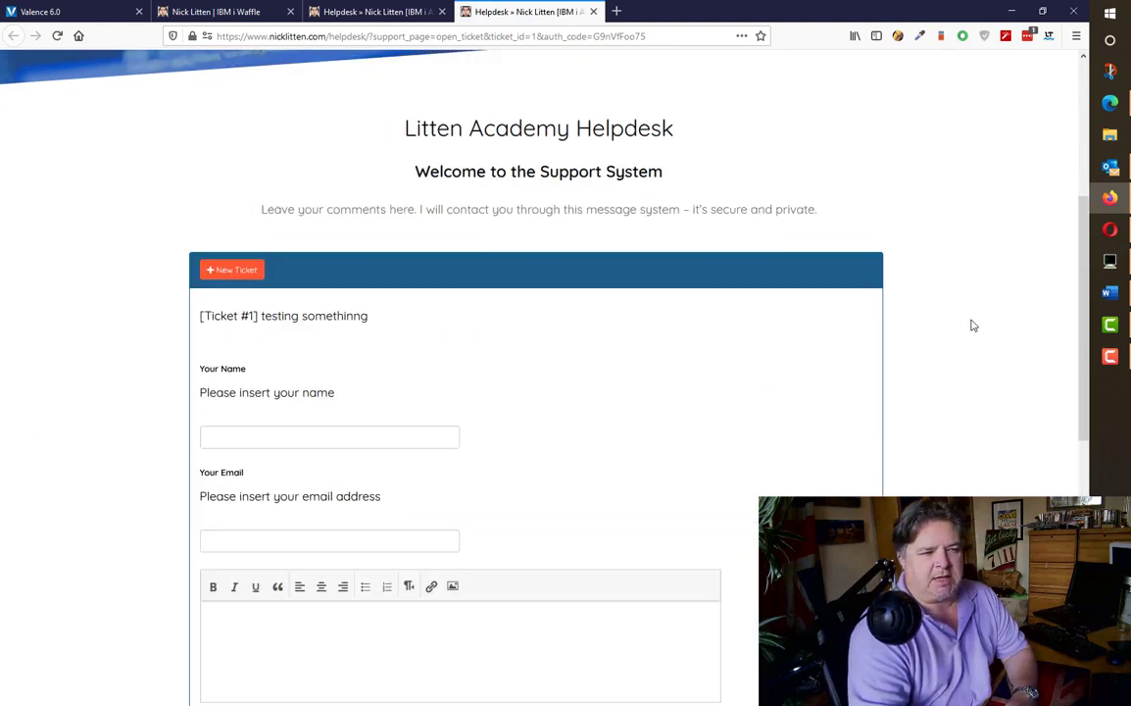
scroll(974, 324, down, 6)
scroll(974, 324, up, 3)
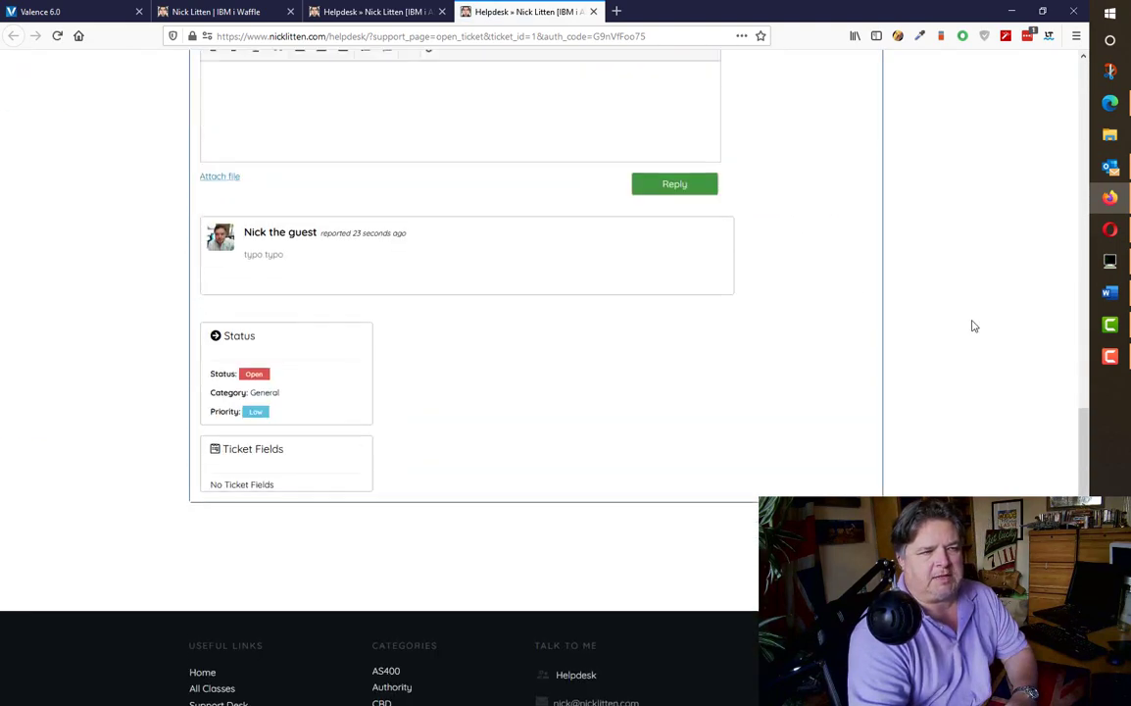
drag(291, 455, 234, 463)
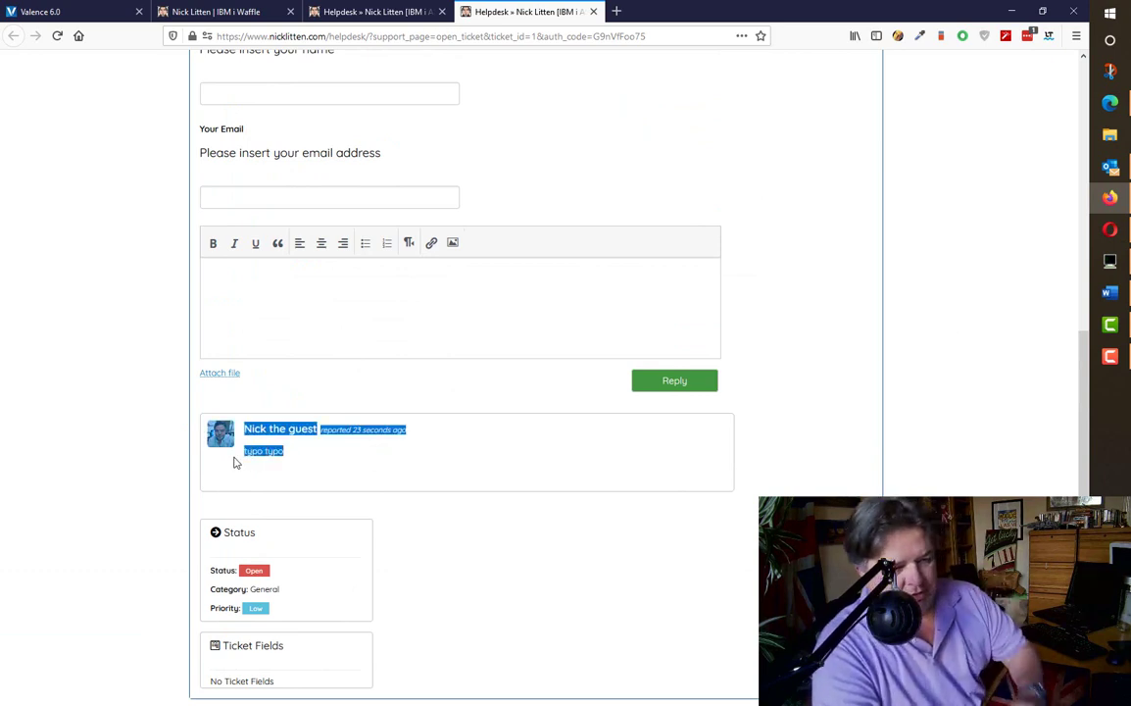
click(310, 468)
scroll(371, 461, up, 1)
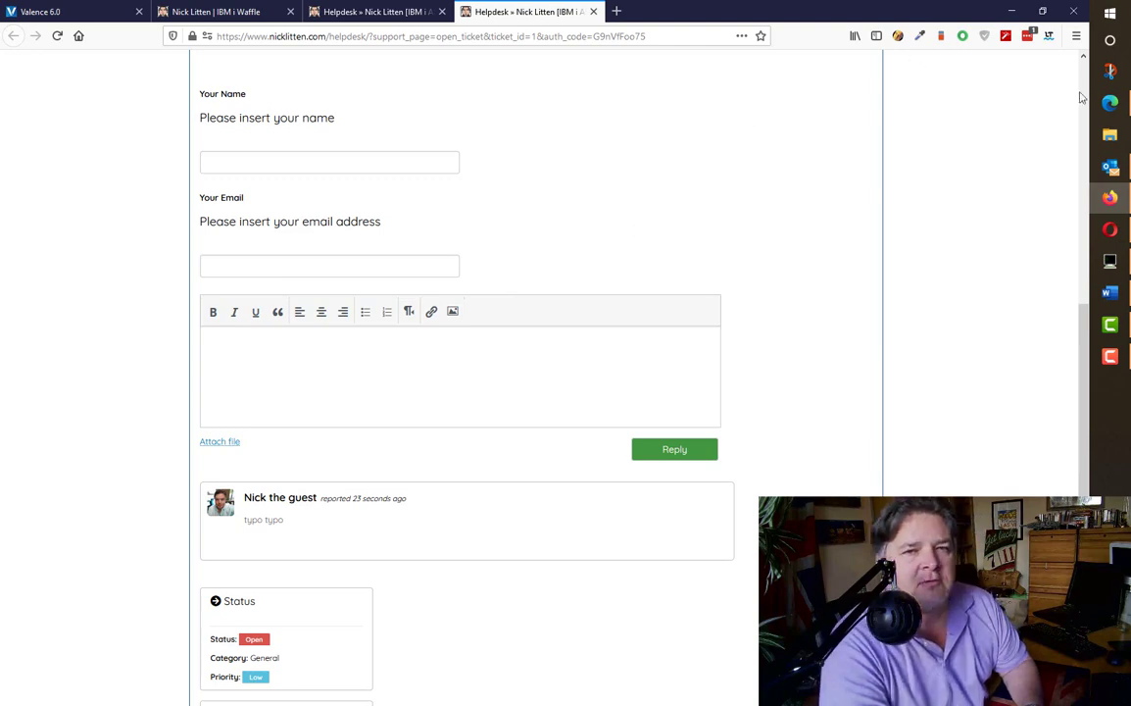
- Open Ticket #1 from Support > Tickets in the wp-admin window
click(1115, 105)
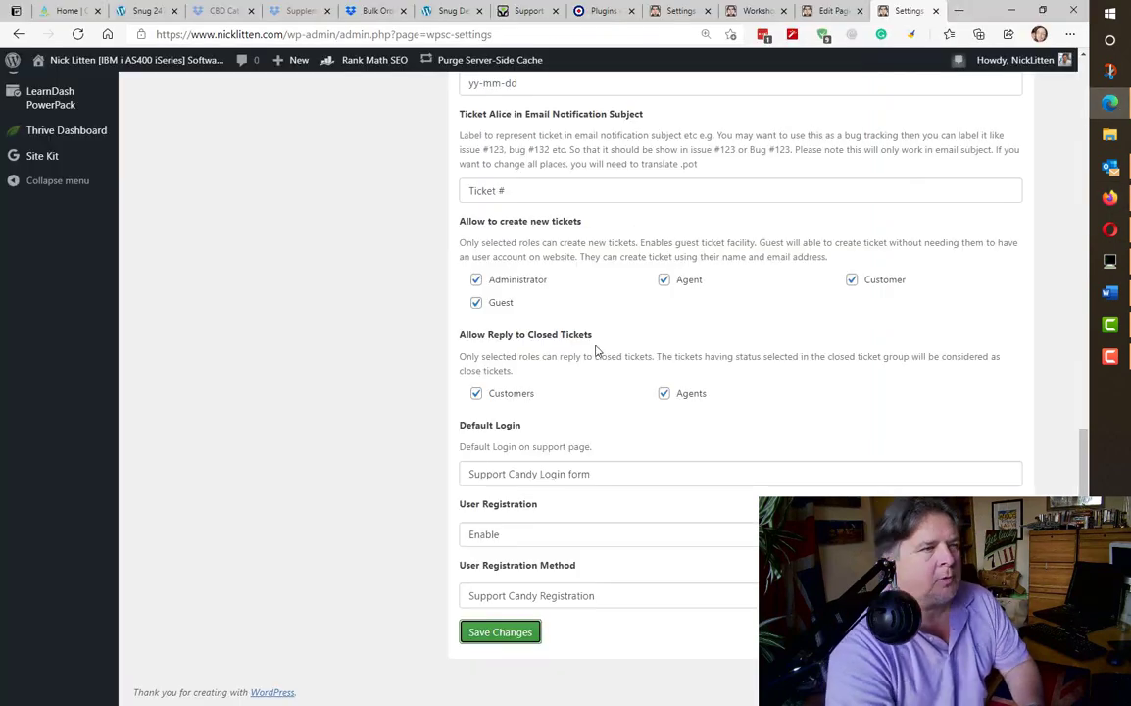
scroll(595, 348, up, 15)
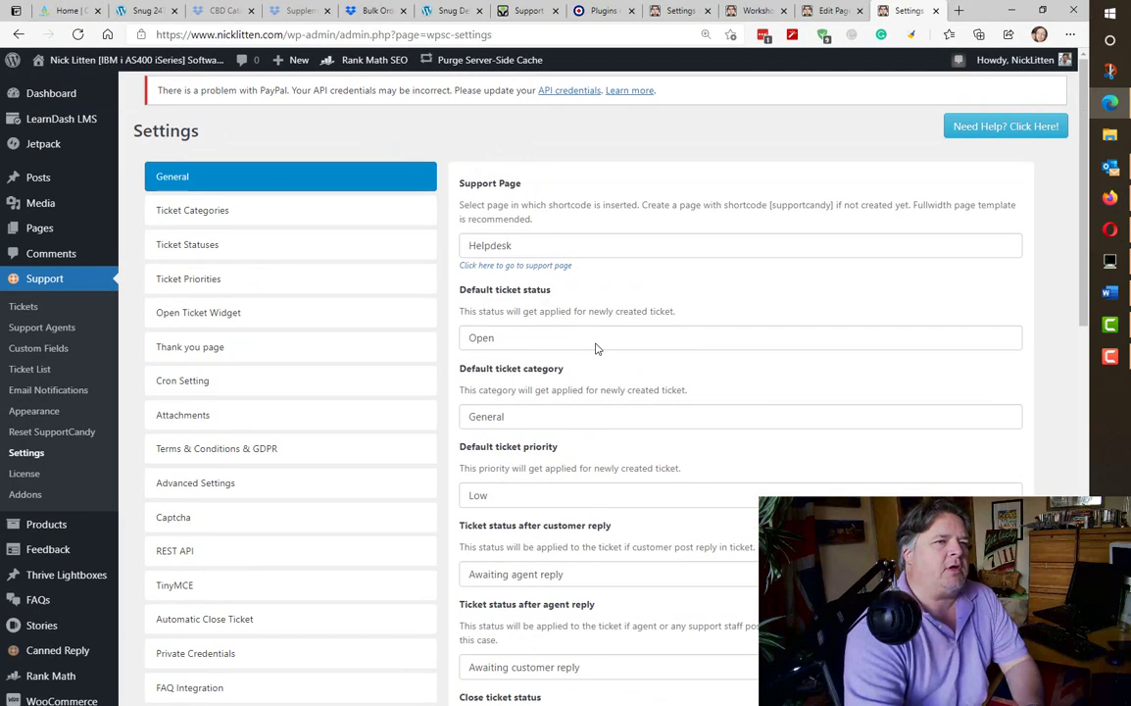
click(39, 281)
click(22, 308)
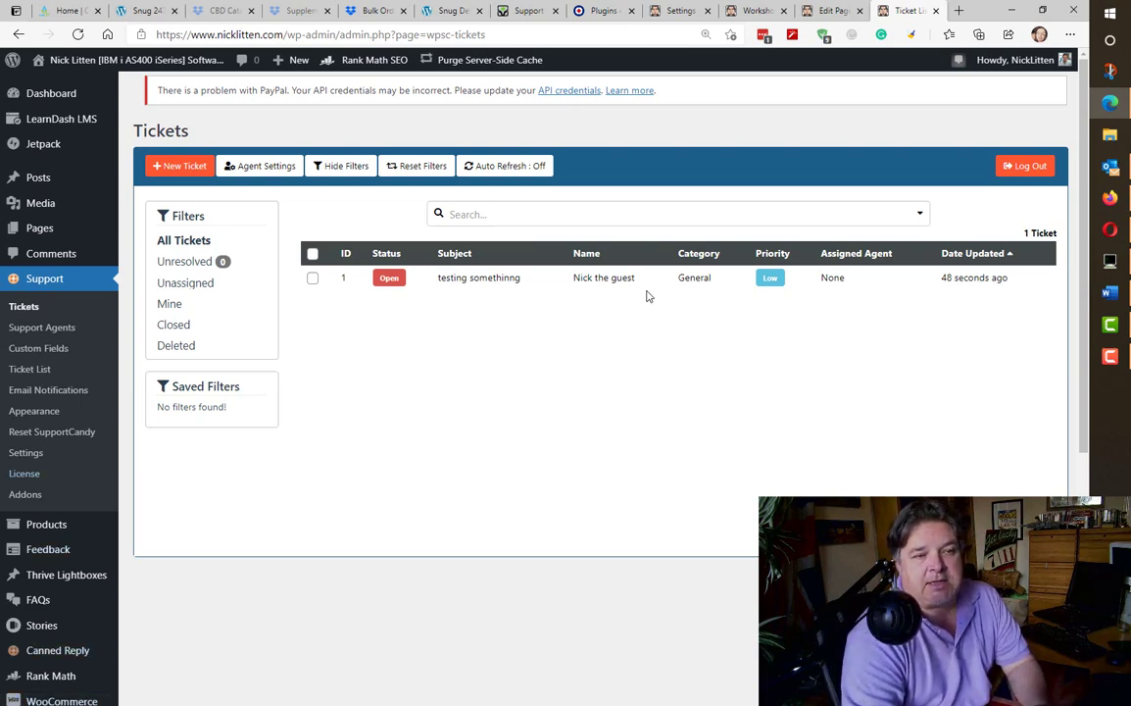
click(487, 282)
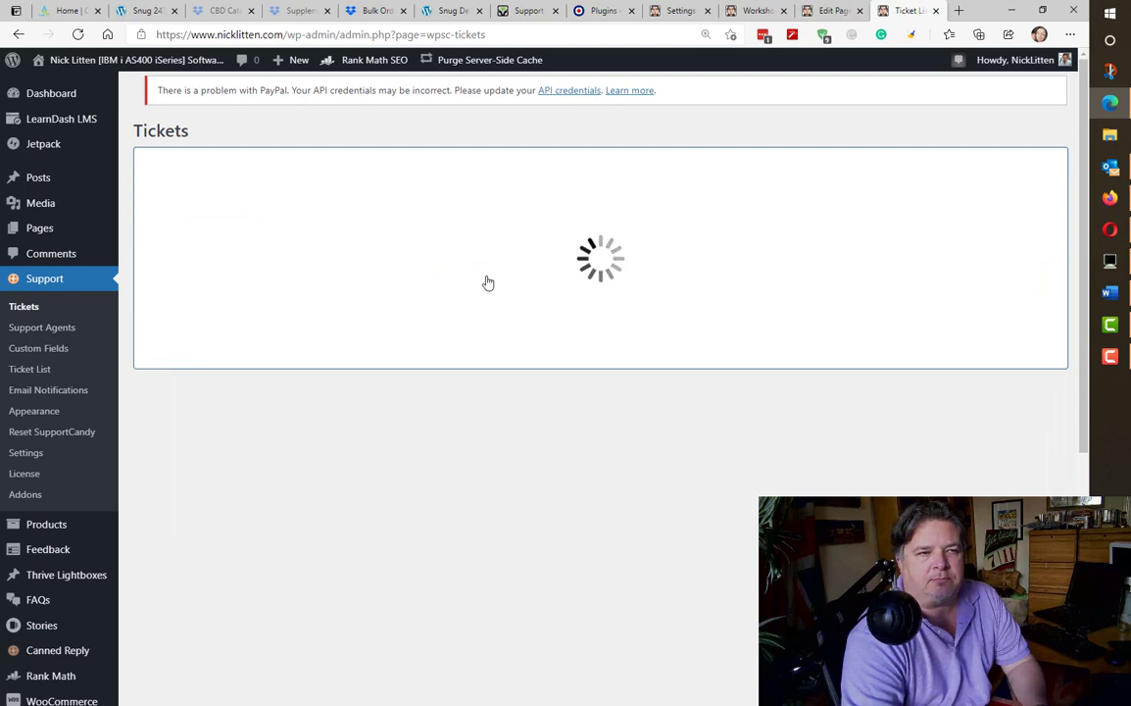
scroll(487, 283, down, 3)
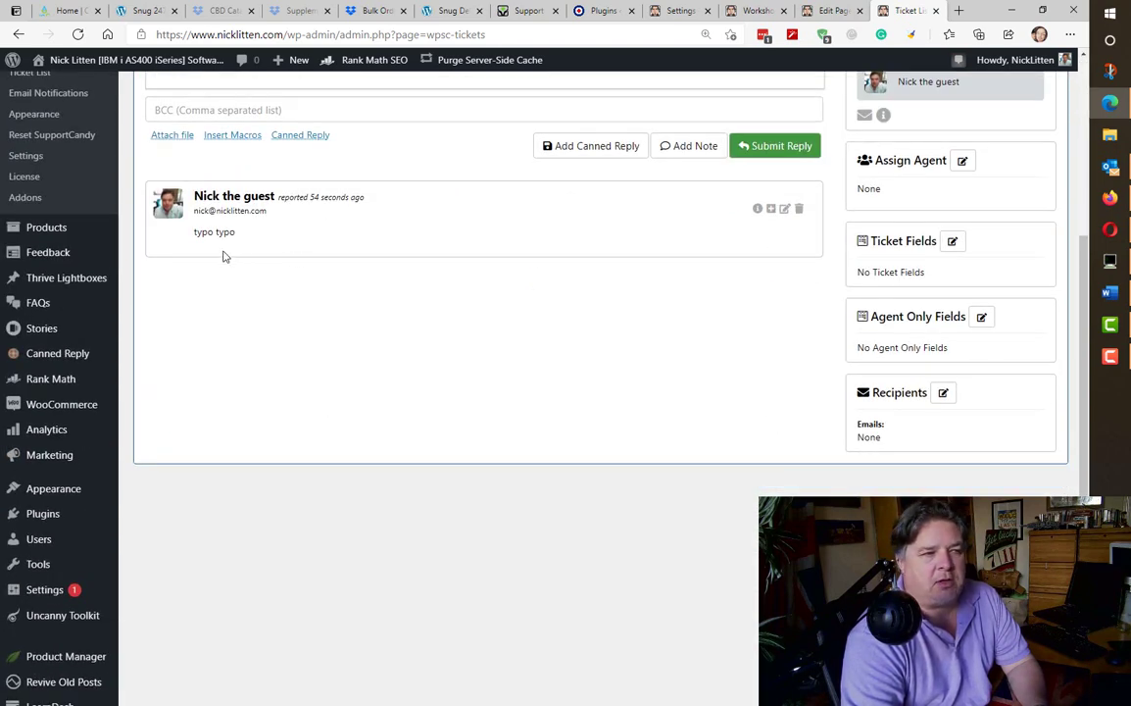
scroll(479, 356, up, 3)
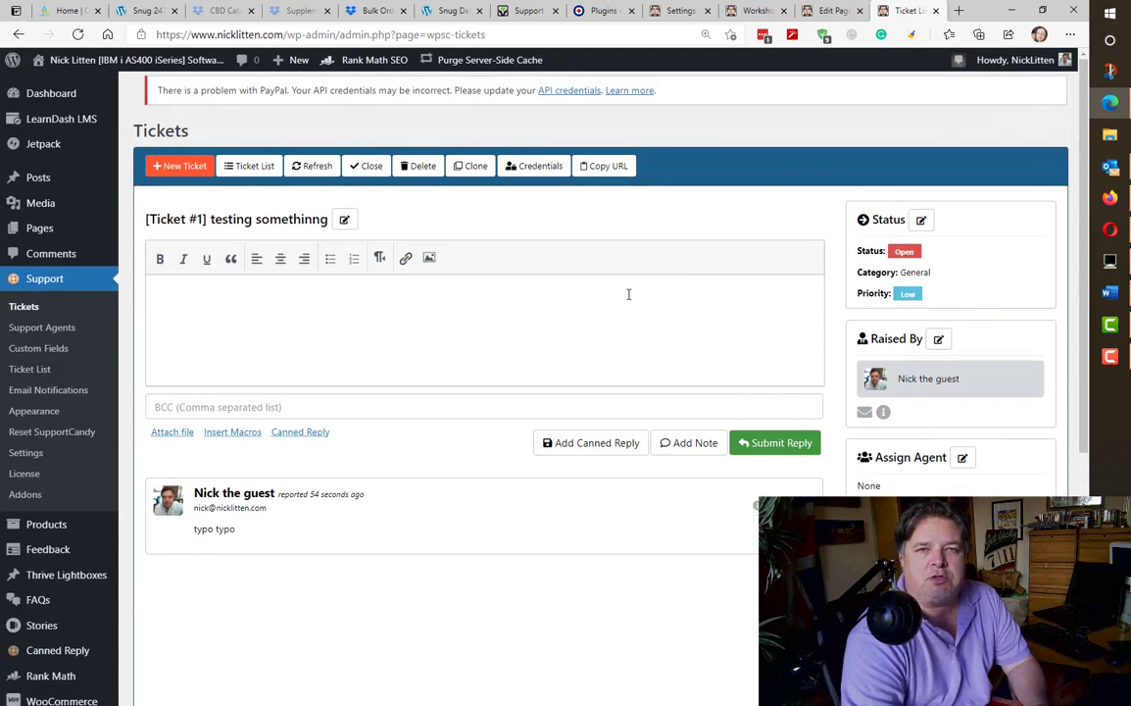
- Assign the site's admin agent to Ticket #1 and save
click(962, 458)
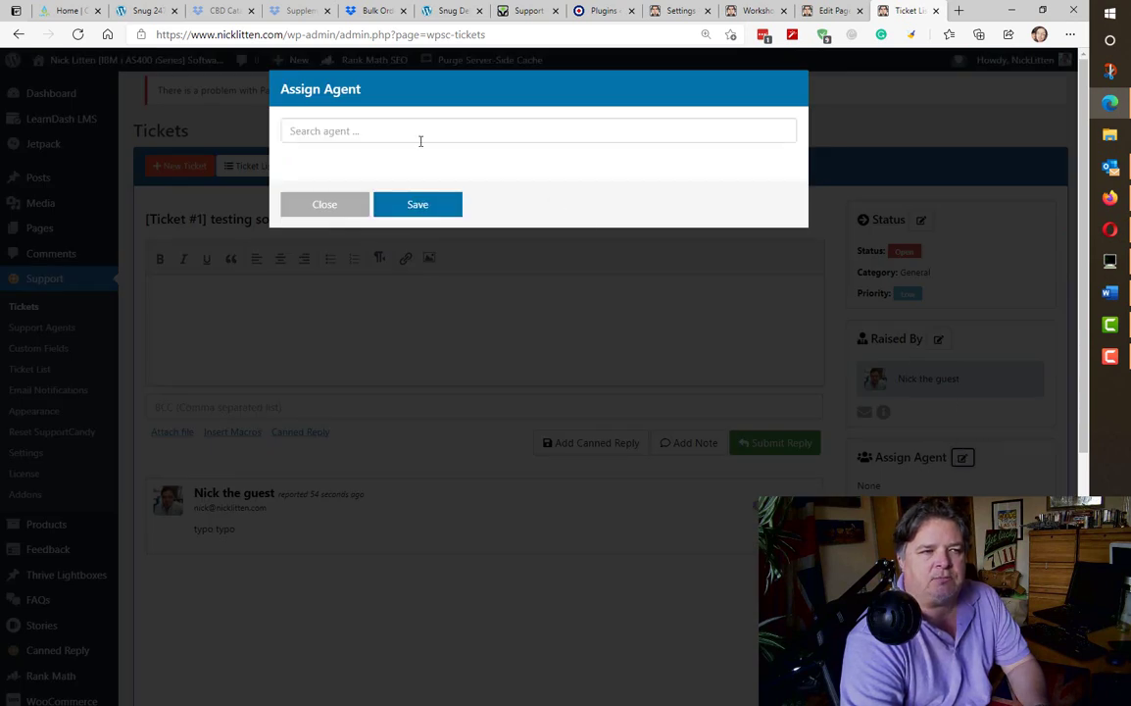
click(406, 128)
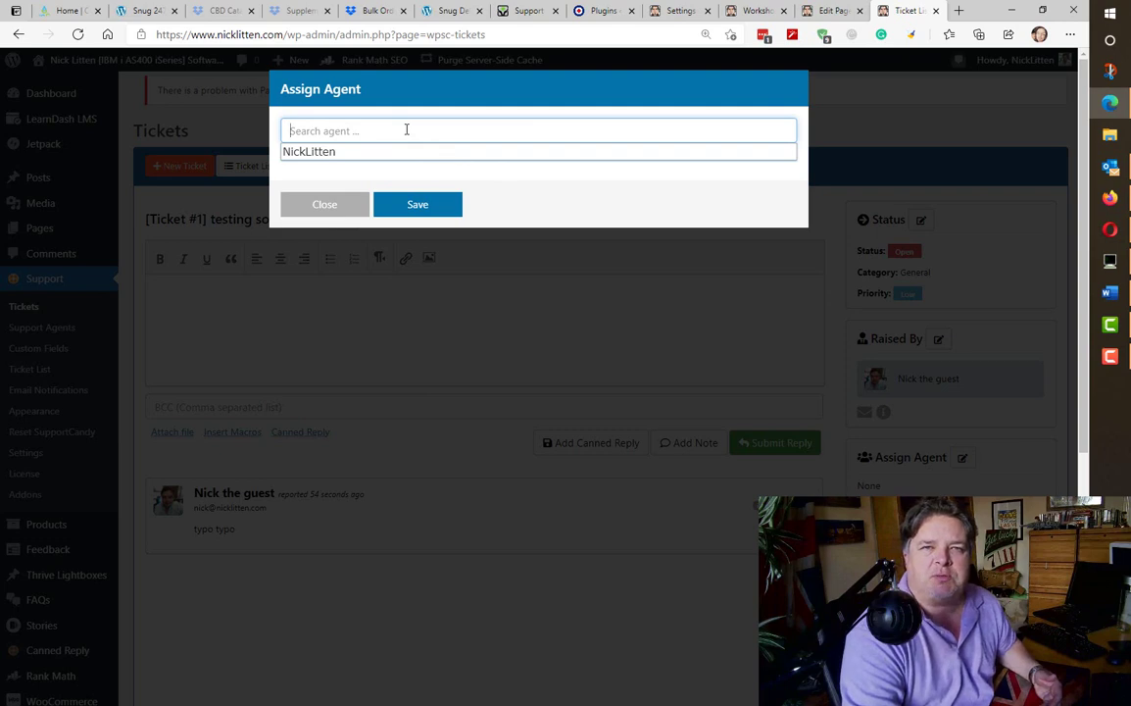
click(342, 155)
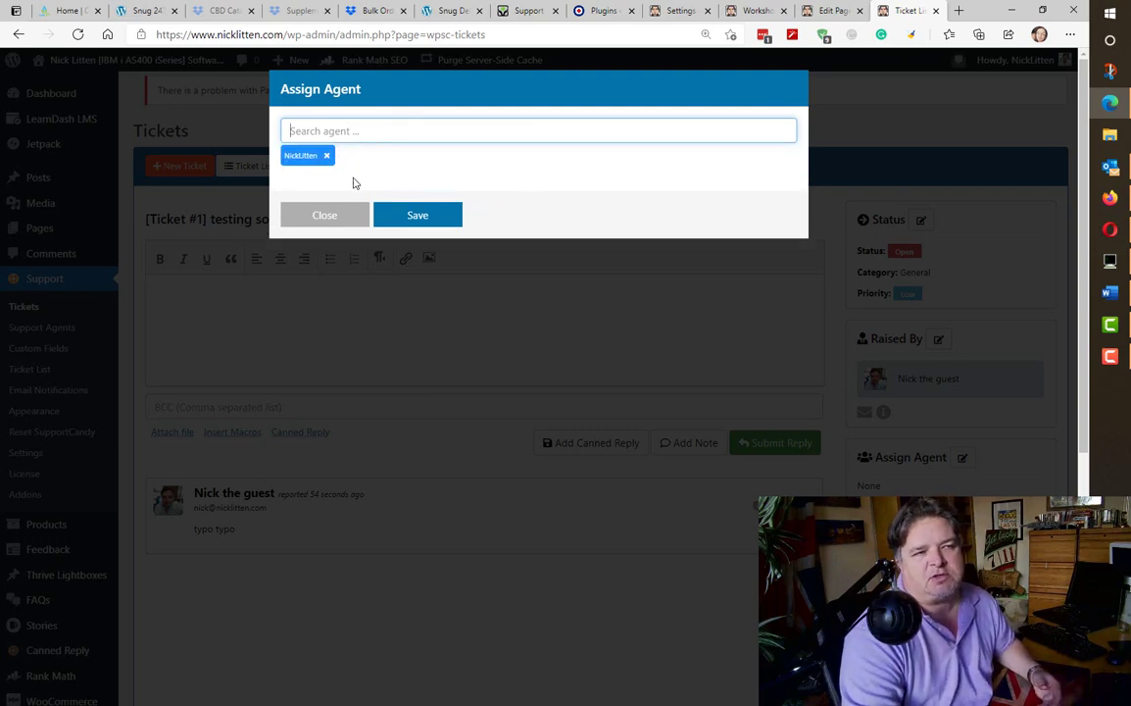
click(416, 216)
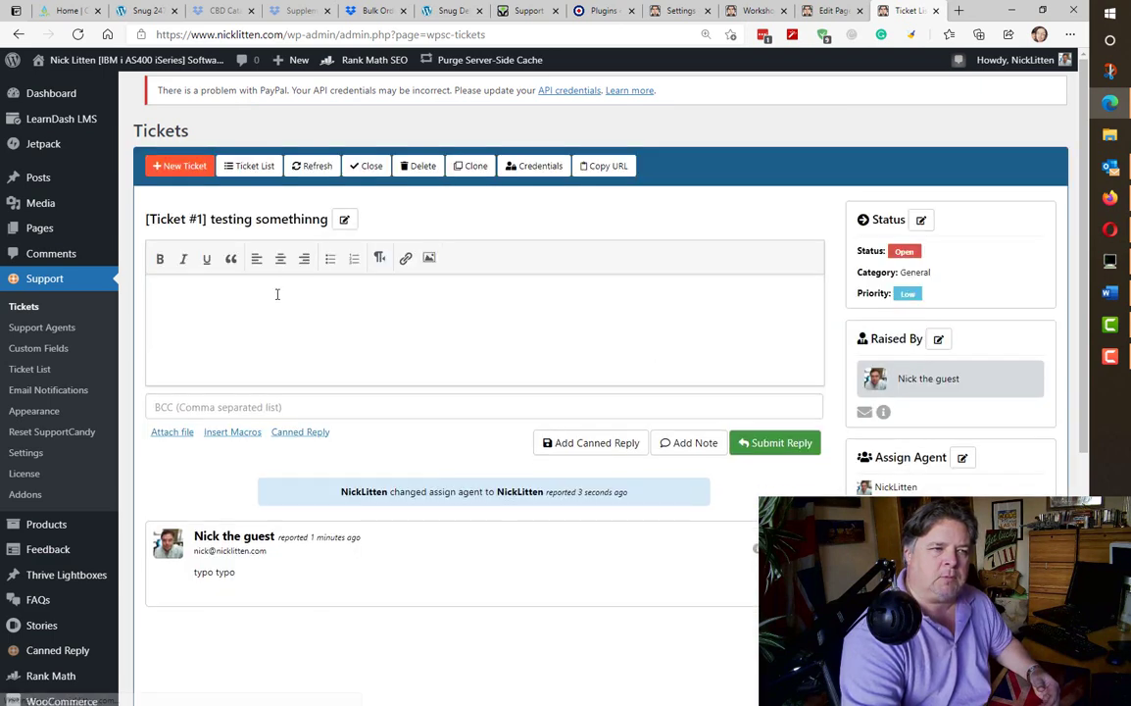
- Post and confirm the agent reply 'how can i help?' on Ticket #1
click(277, 294)
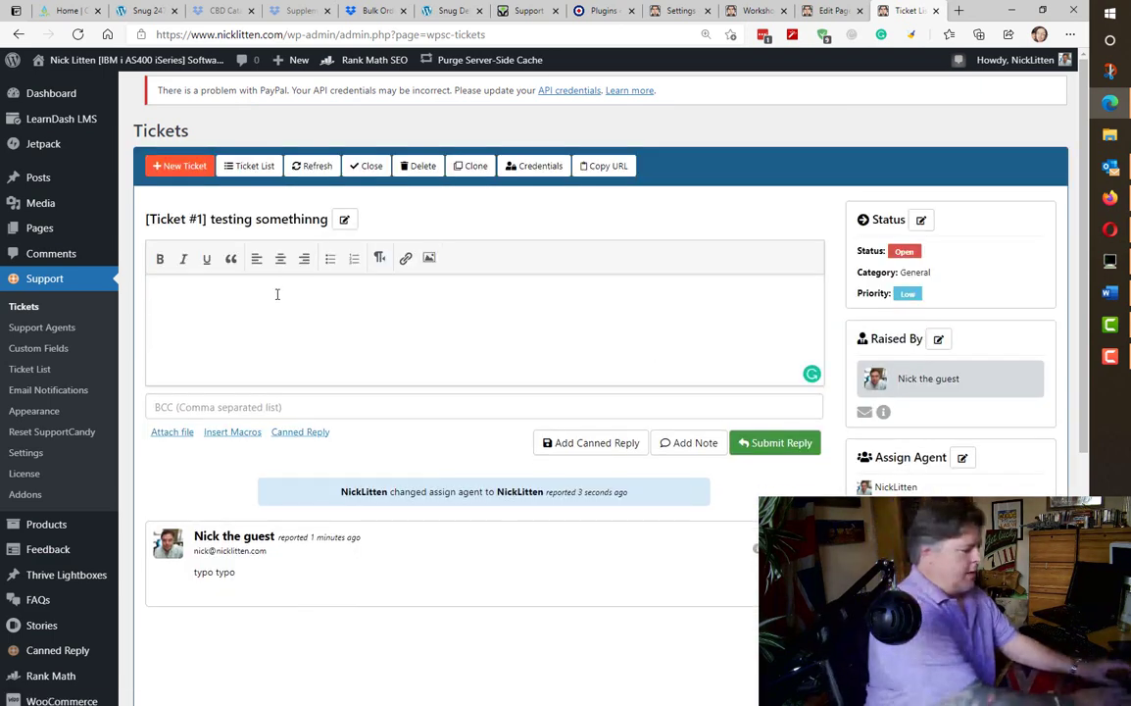
text(how can i help?)
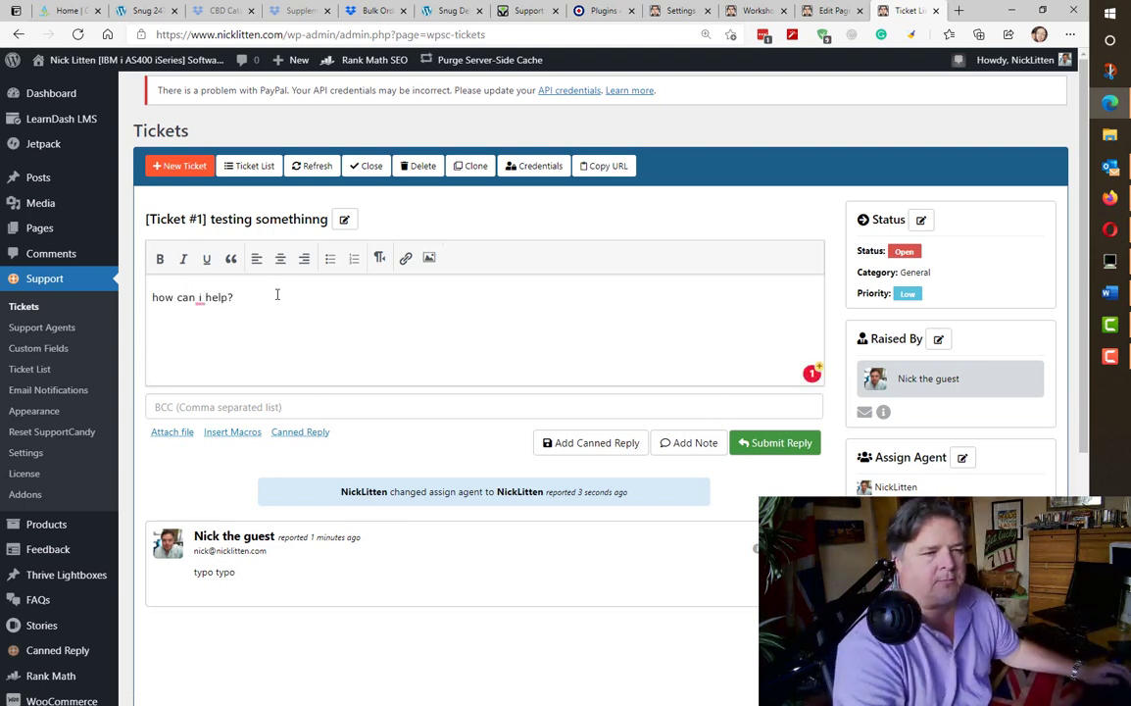
scroll(522, 445, down, 3)
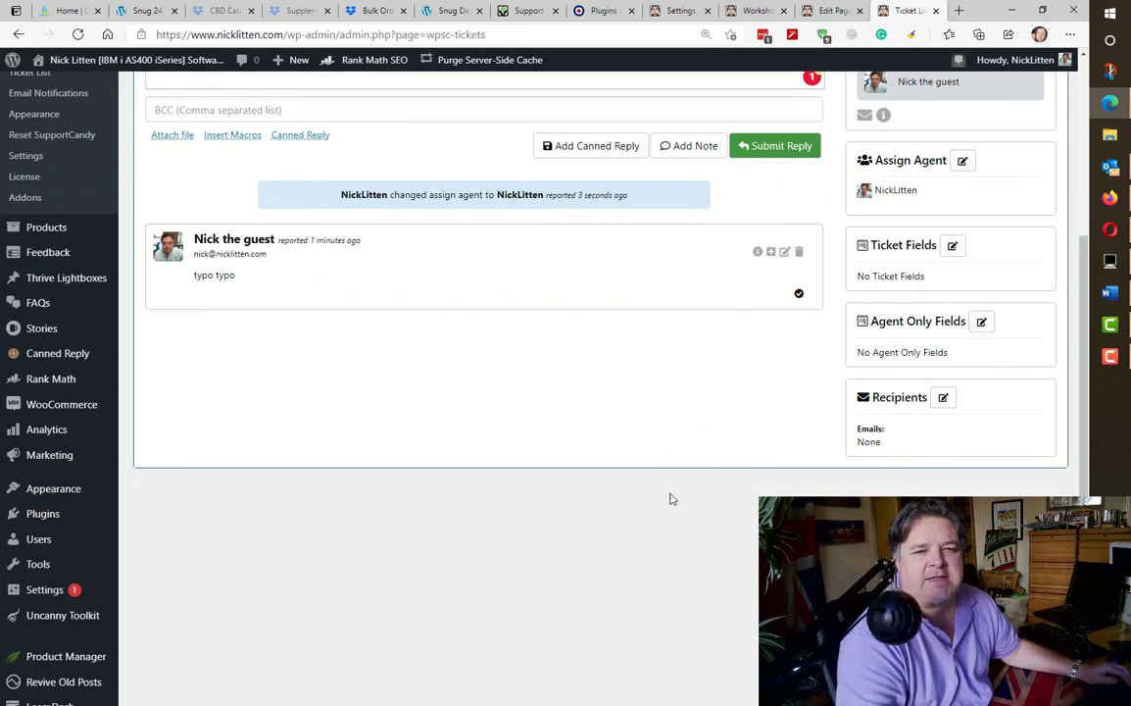
scroll(676, 502, up, 2)
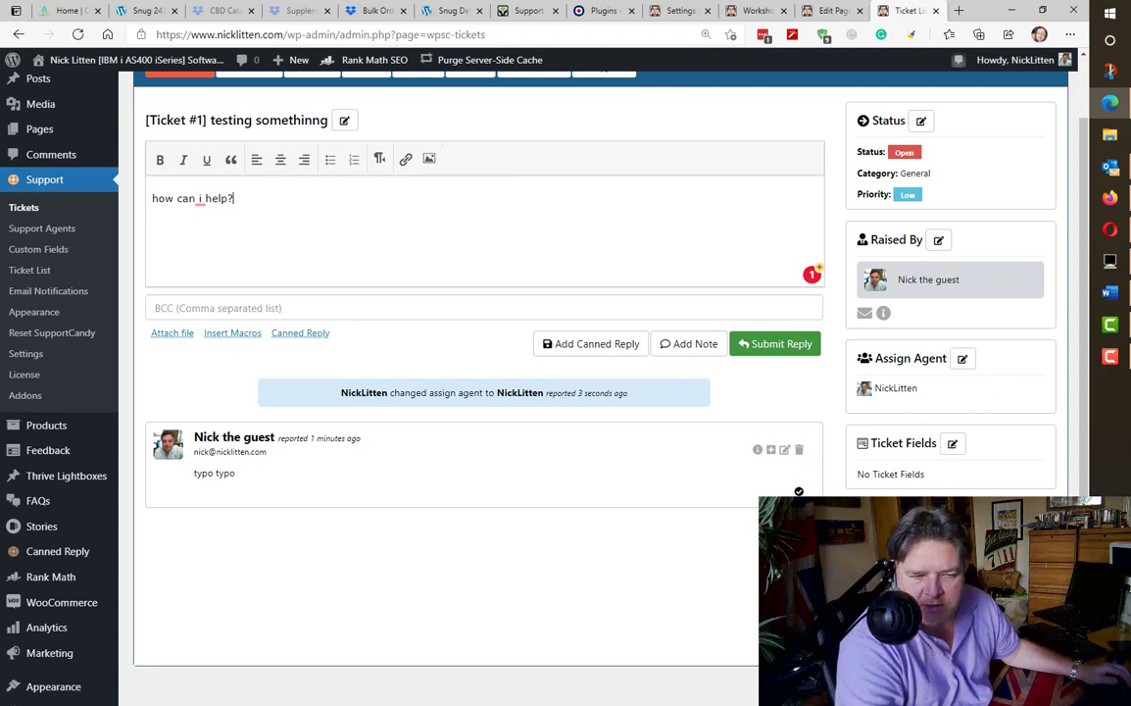
scroll(887, 444, up, 1)
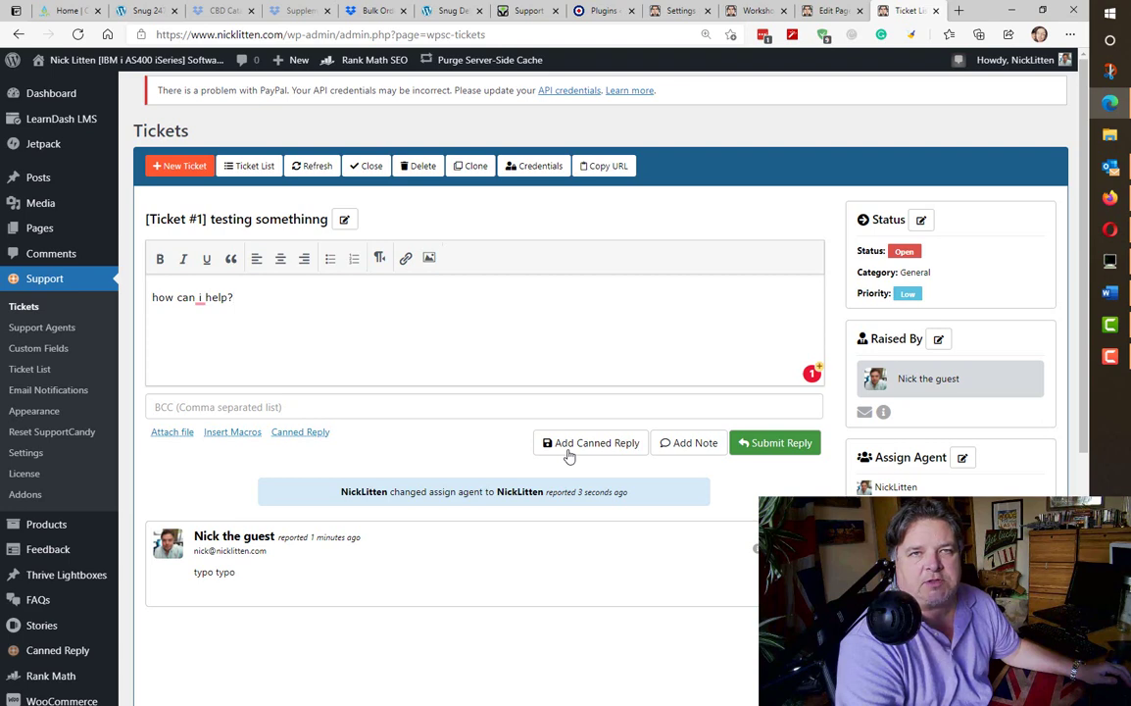
click(789, 449)
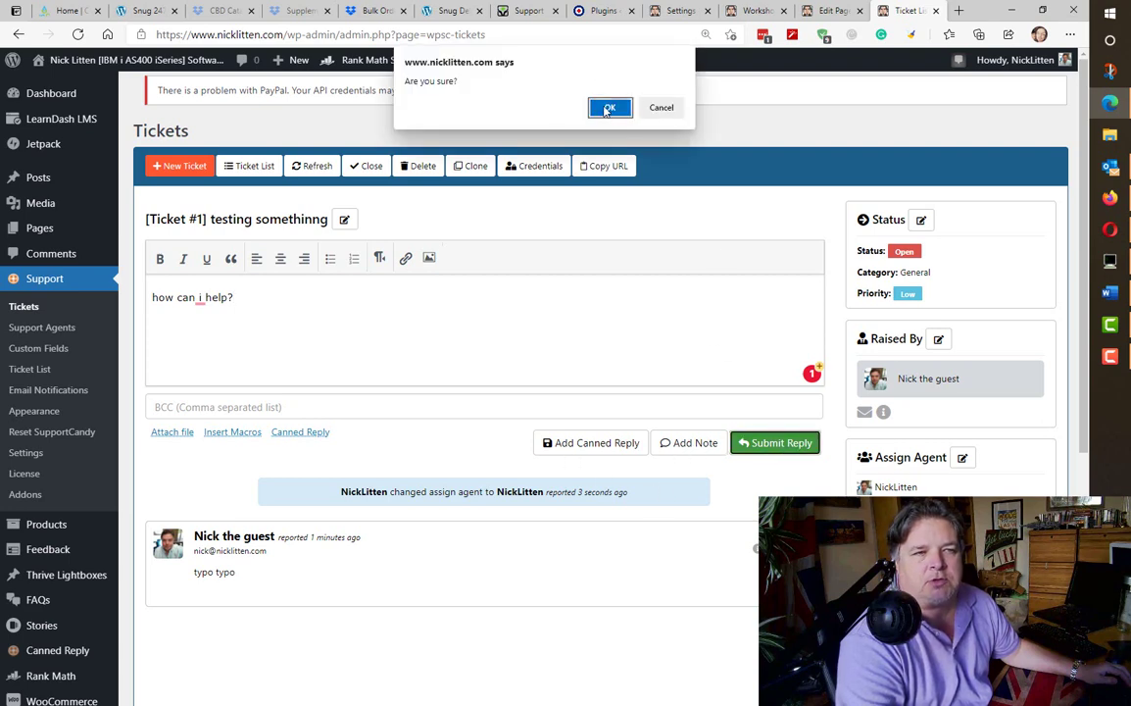
click(607, 106)
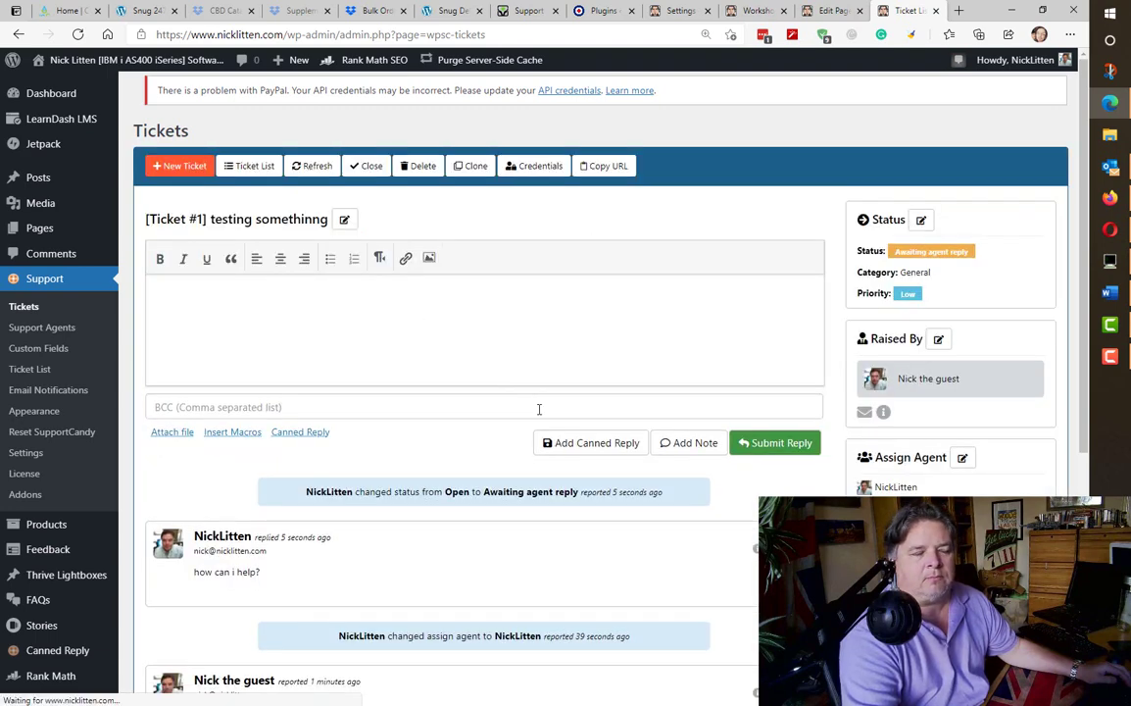
scroll(538, 412, down, 2)
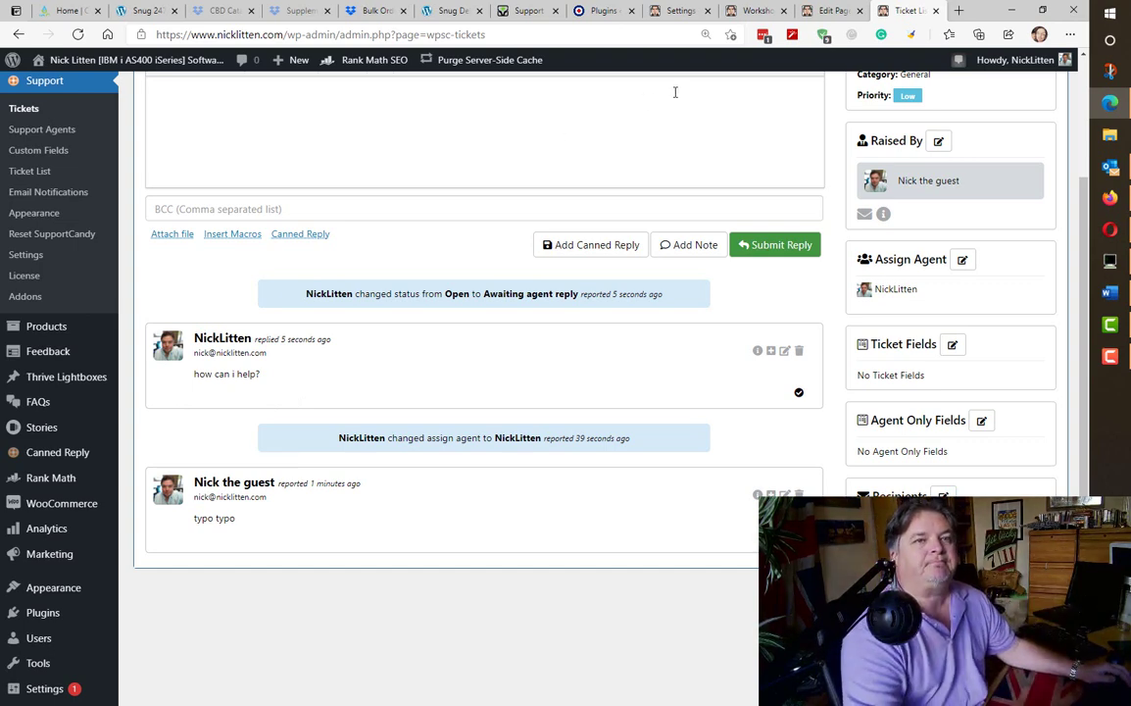
- Reload Ticket #1 in the helpdesk to see the 'how can i help?' reply, then return to admin
key(alt+Tab)
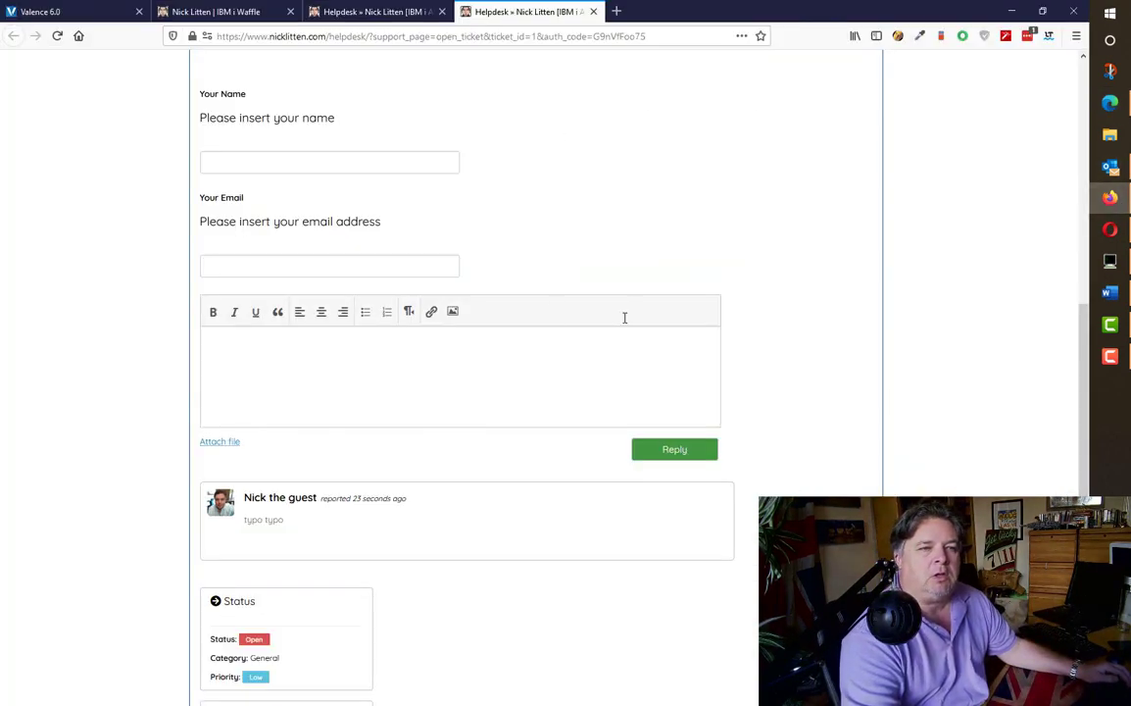
key(F5)
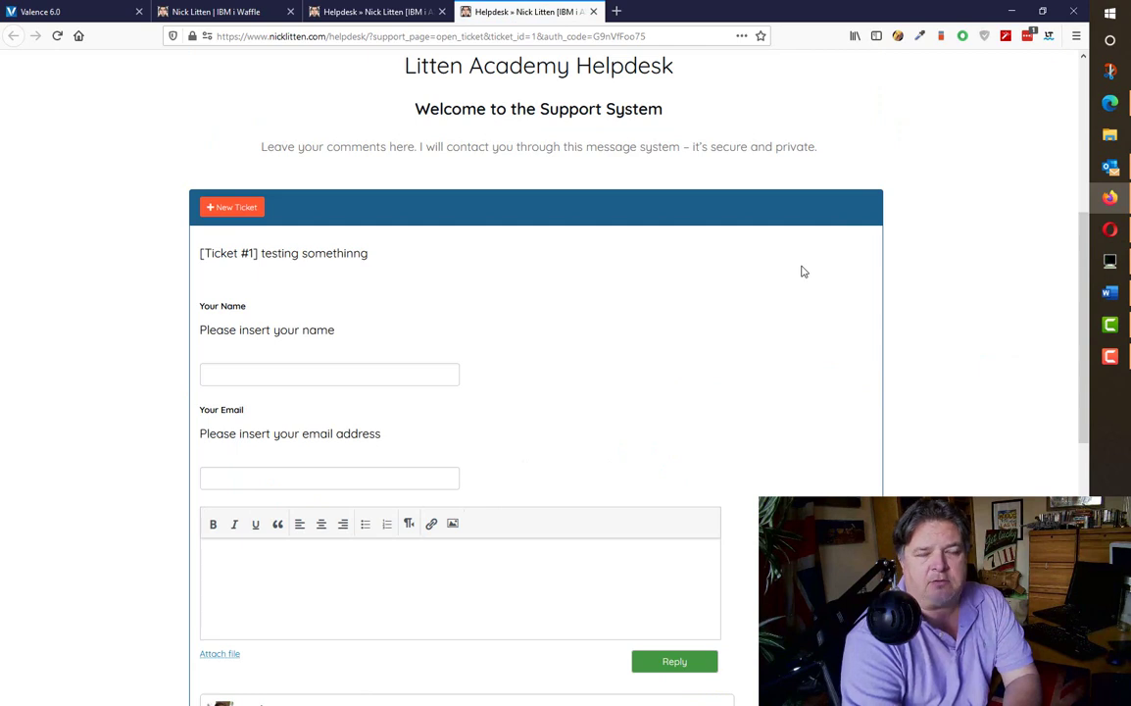
scroll(802, 272, down, 4)
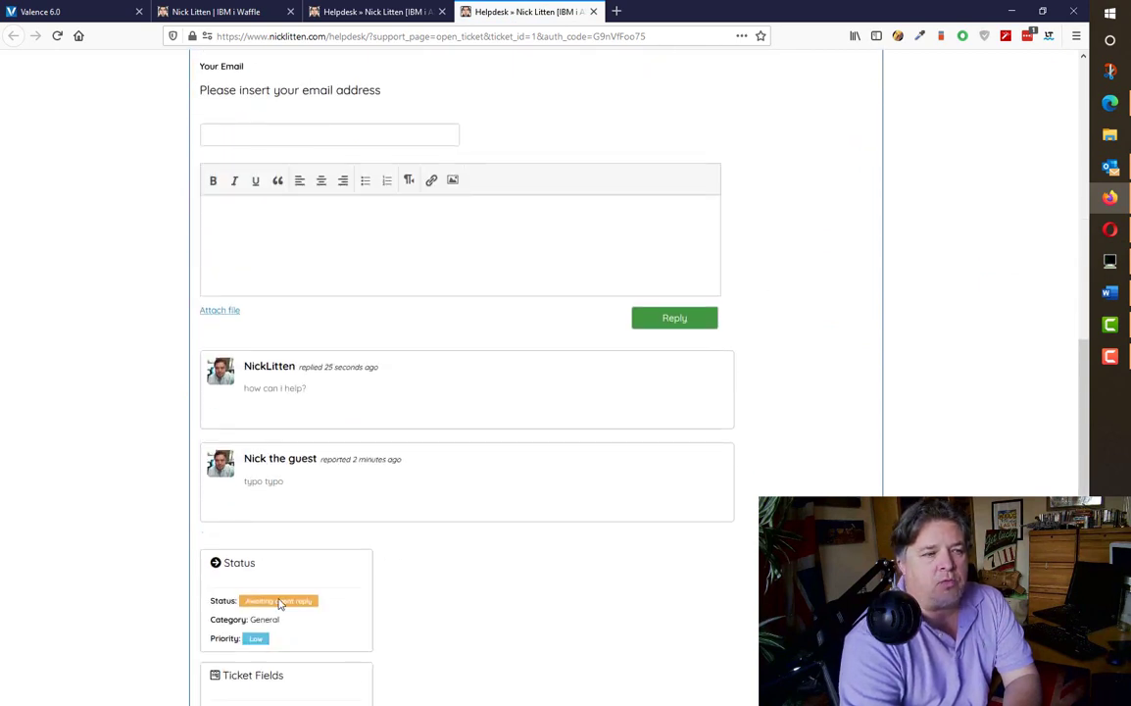
drag(307, 392, 244, 388)
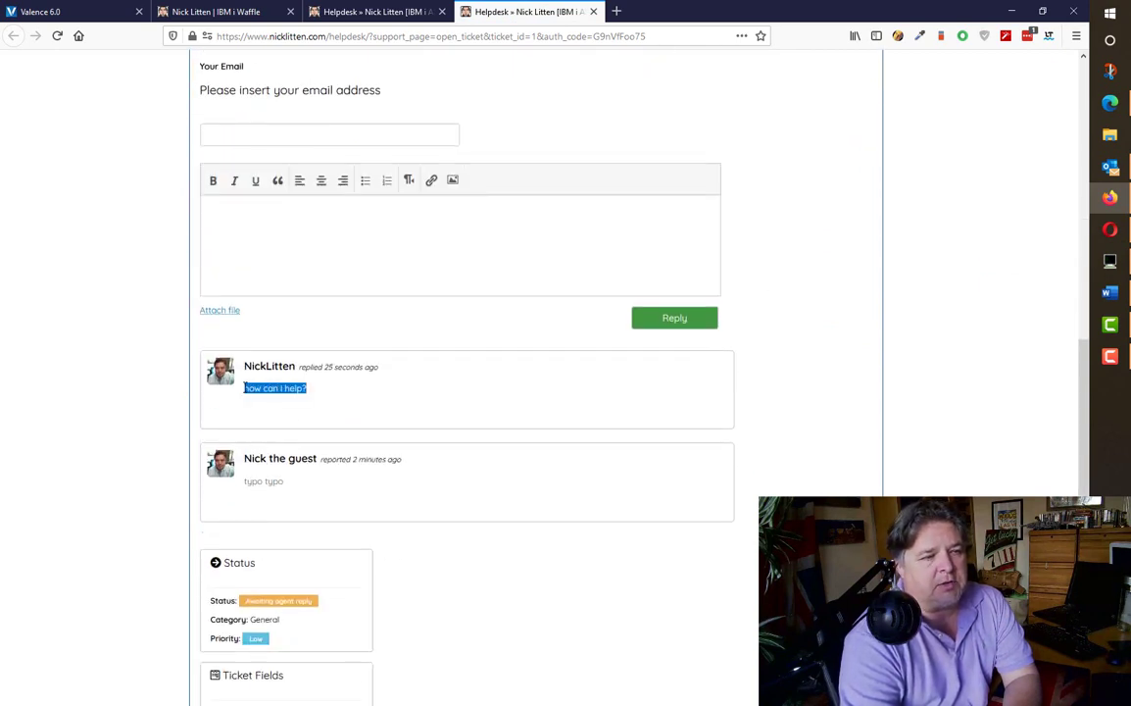
click(469, 388)
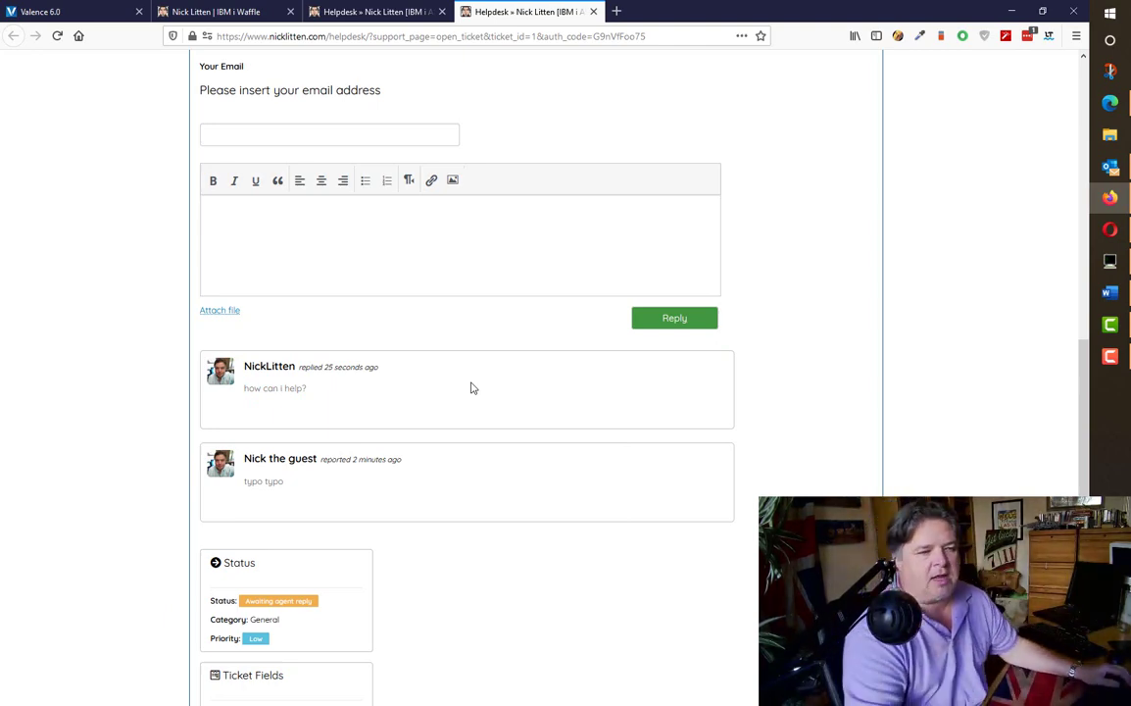
scroll(476, 387, down, 5)
key(alt+Tab)
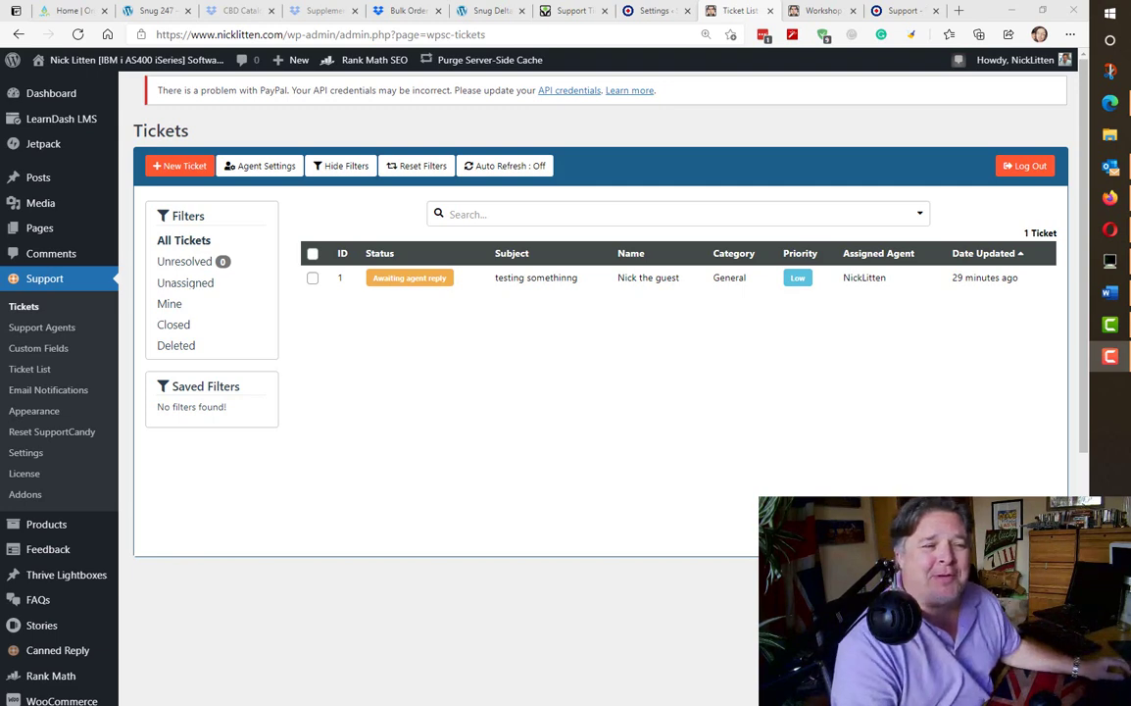
- Open Support > Settings from the WordPress admin sidebar
mouse_move(58, 264)
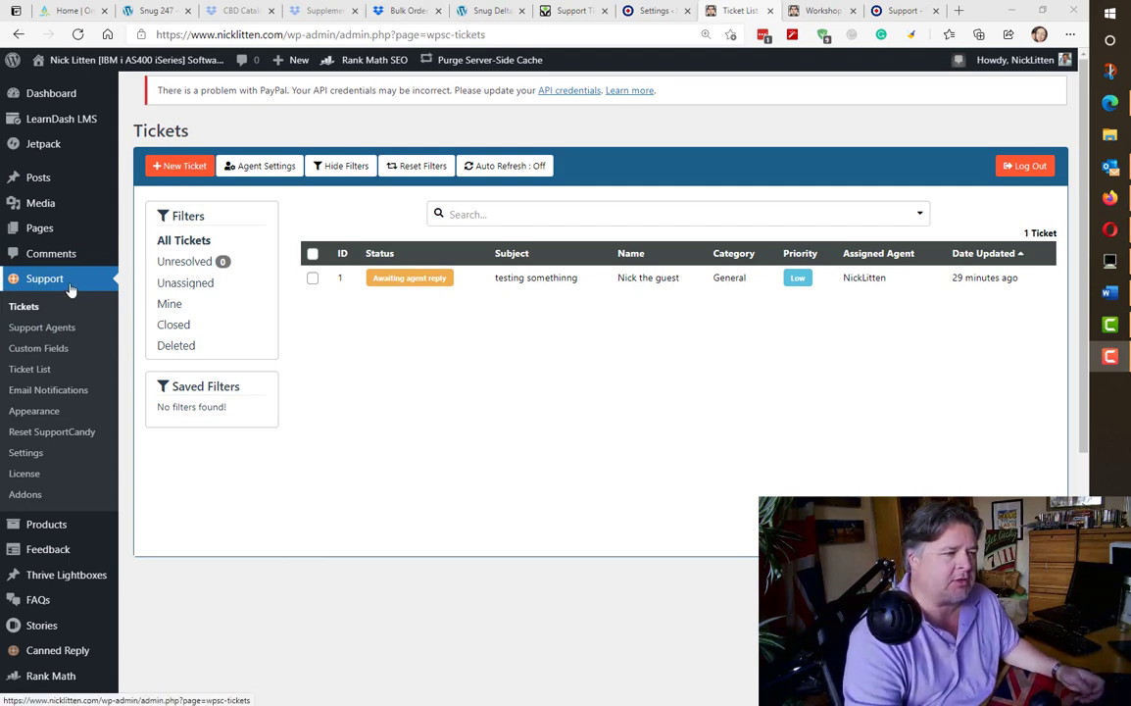
click(42, 454)
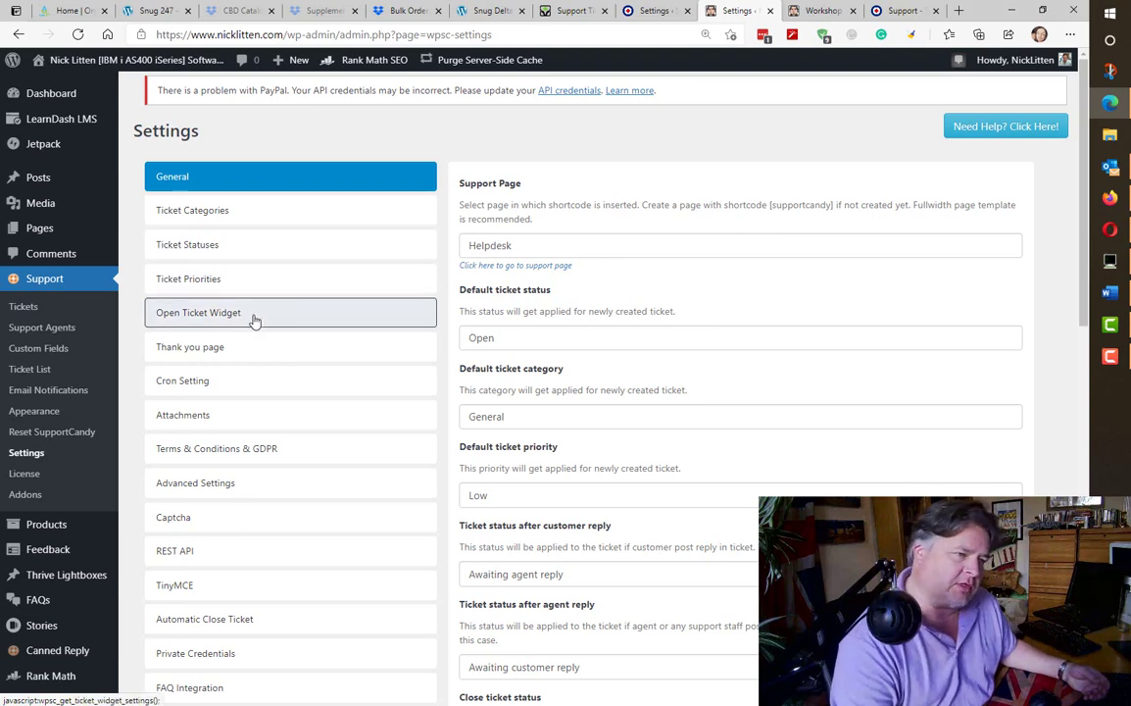
- Check the empty Thank you page redirect URL and Cron settings, ending on Attachments (20 MB limit)
click(248, 356)
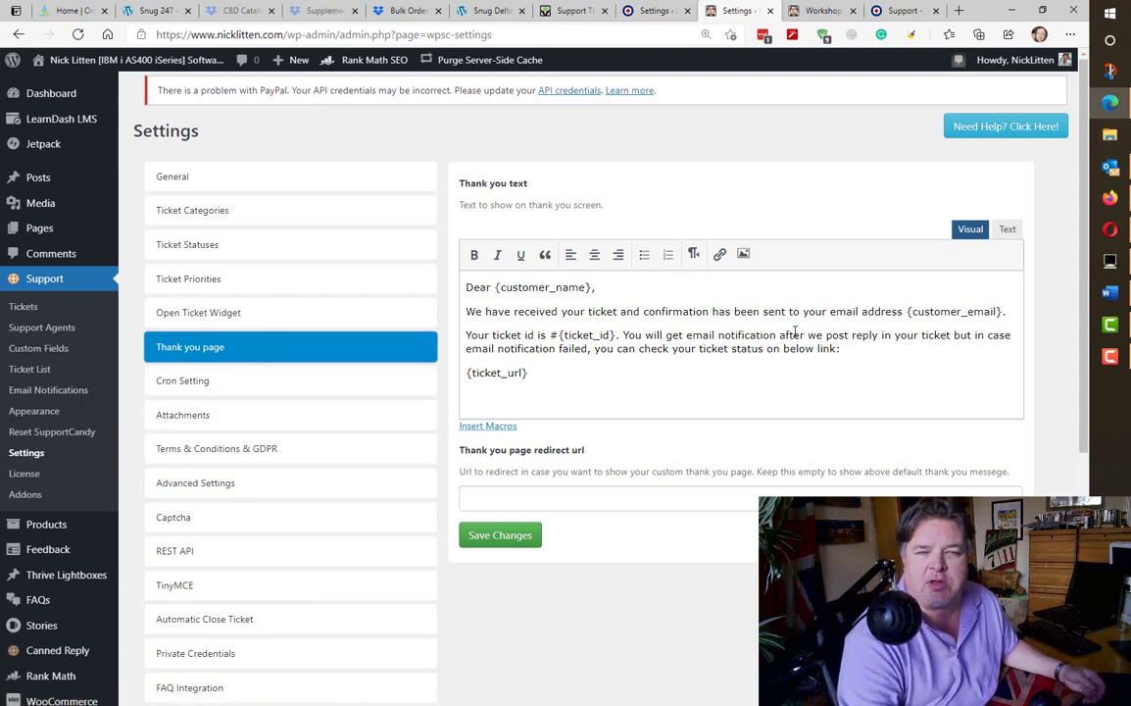
click(600, 501)
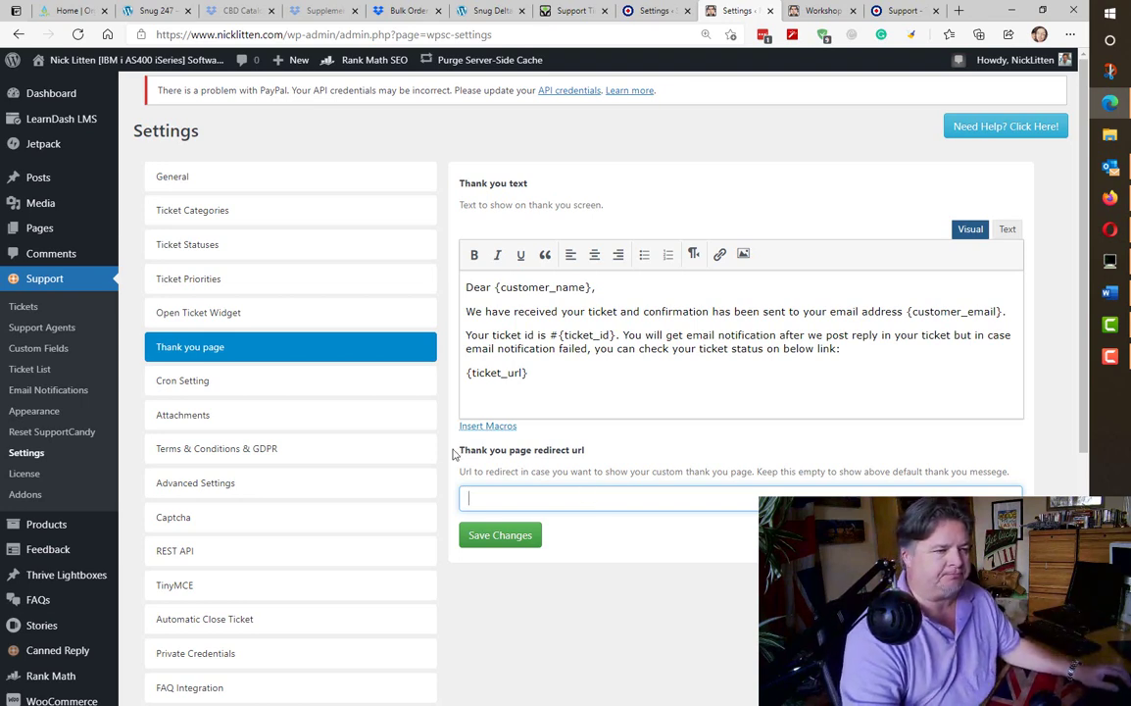
click(245, 379)
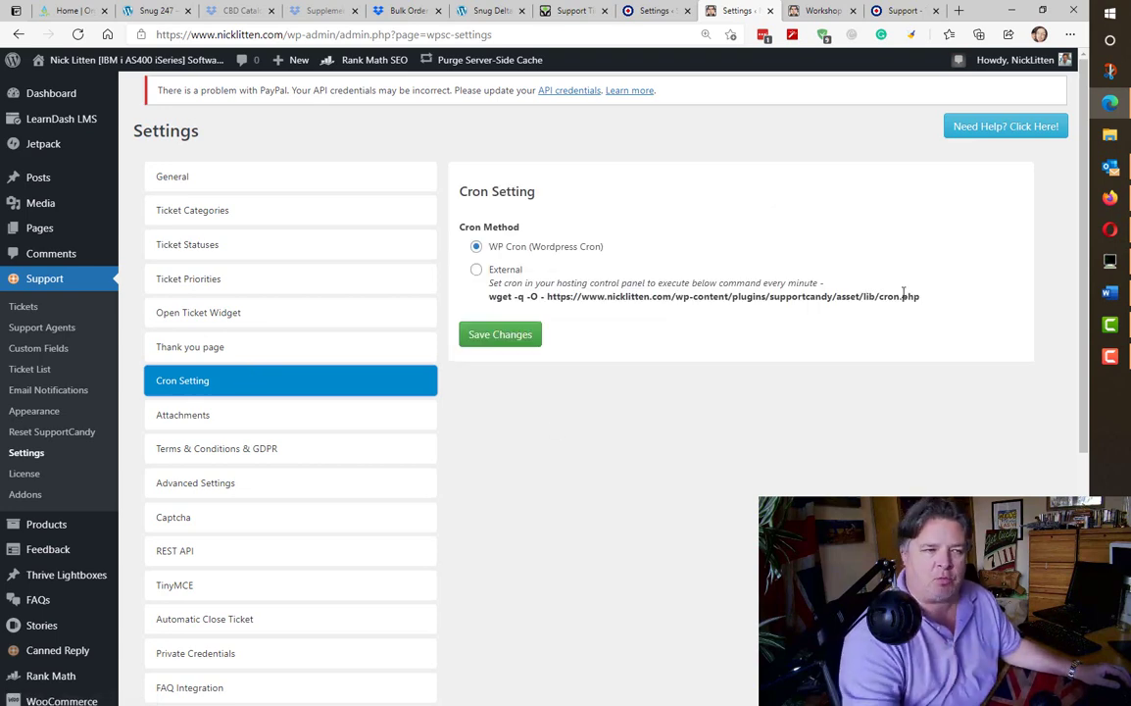
click(253, 419)
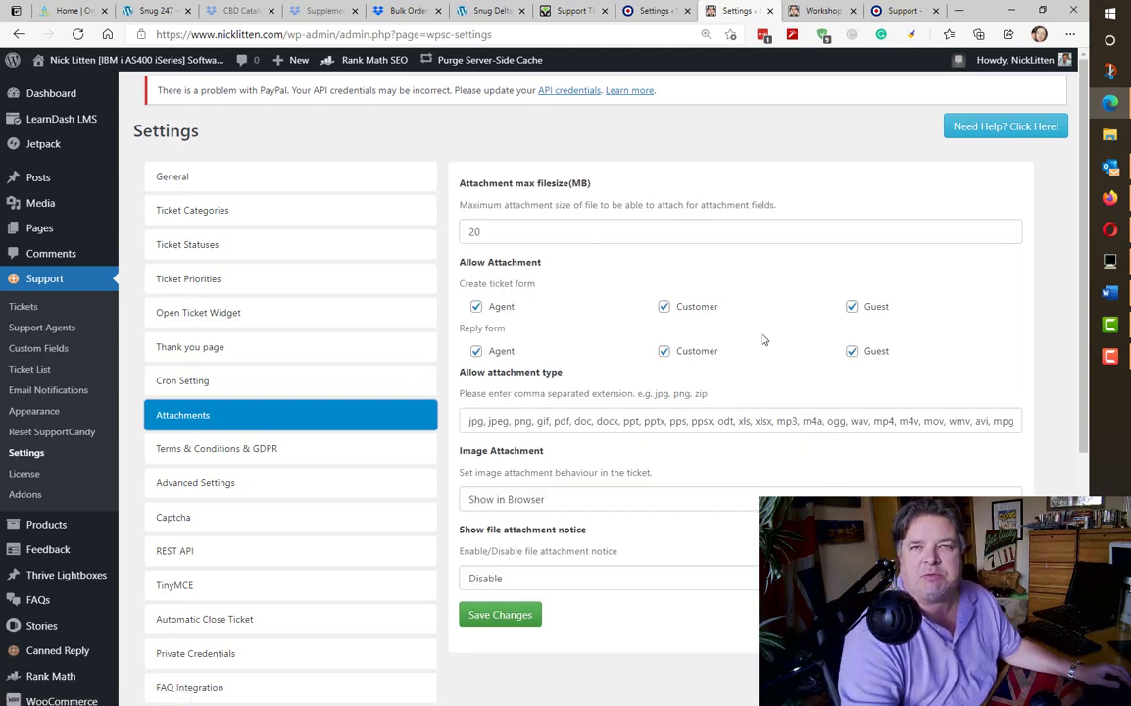
- Inspect the allowed attachment extensions, keep the file attachment notice Disabled, then view Terms & Conditions & GDPR
drag(1002, 421, 497, 431)
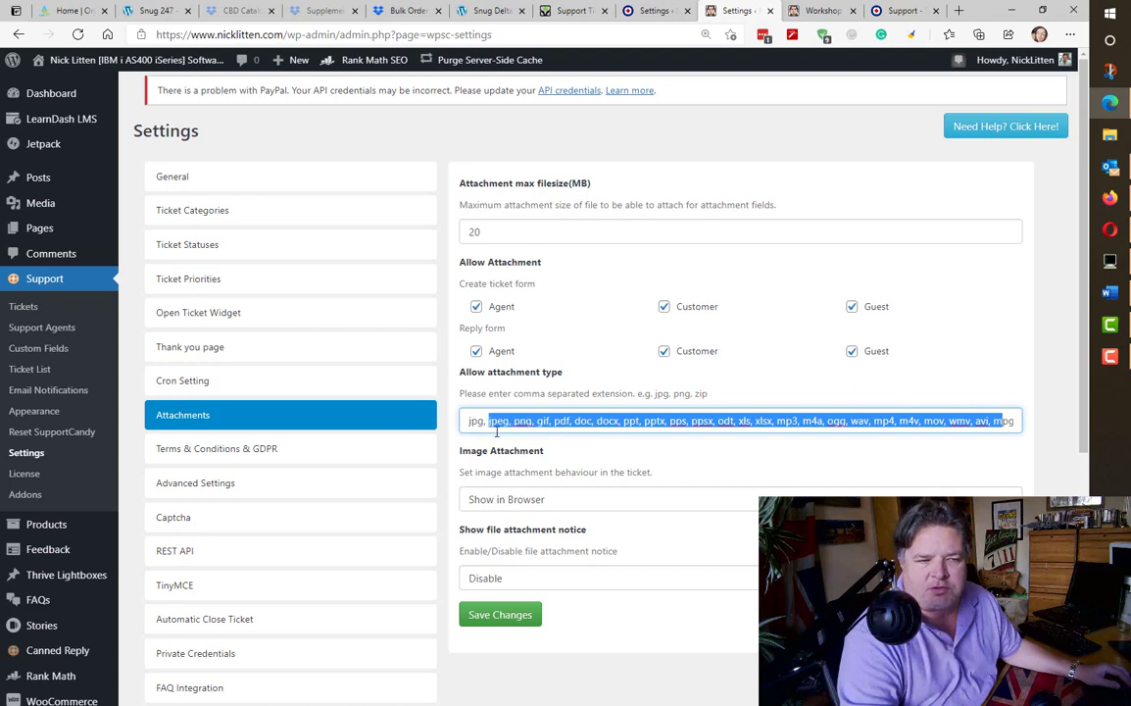
click(637, 458)
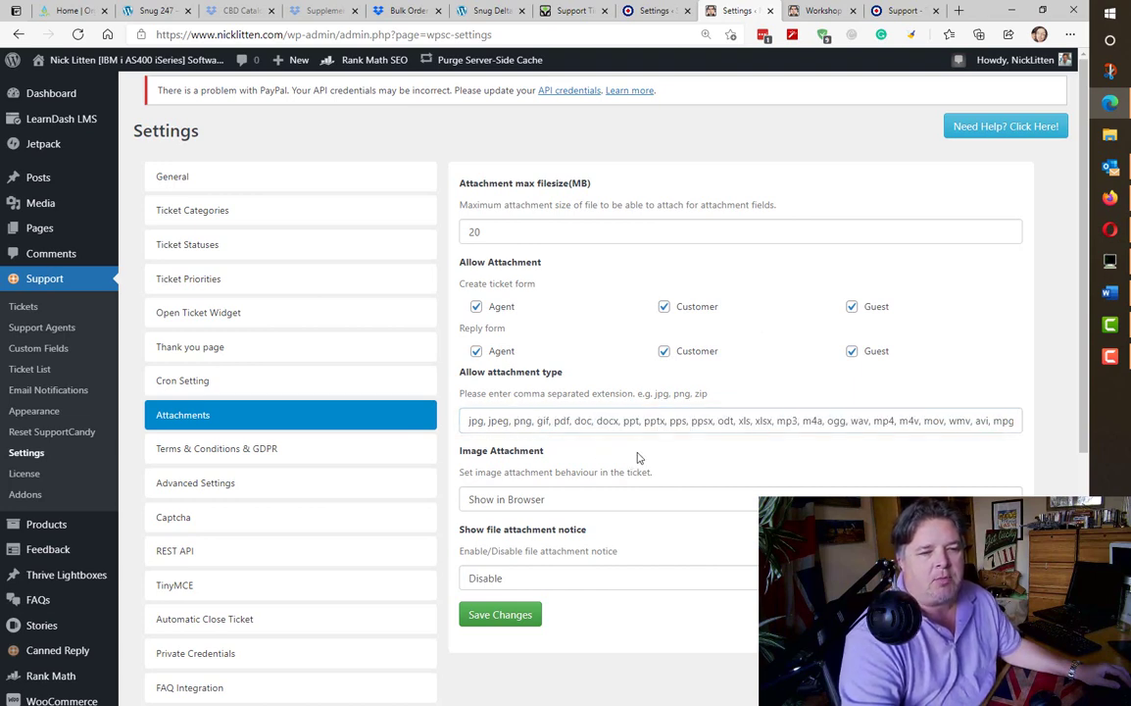
click(584, 581)
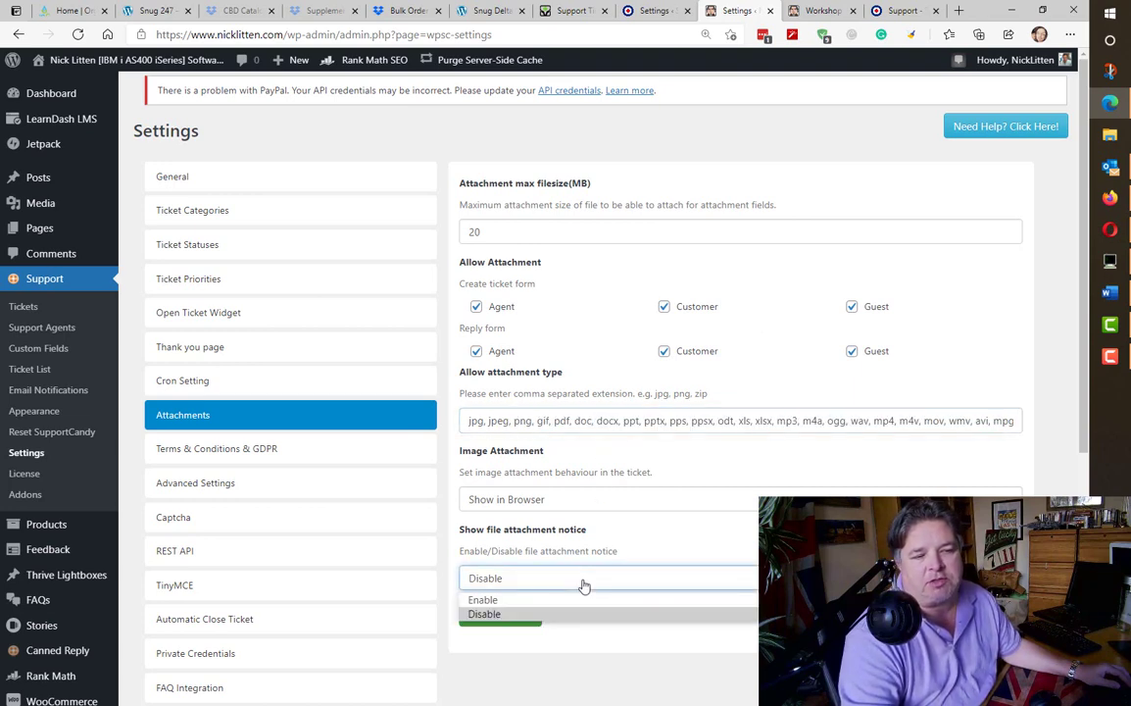
click(584, 586)
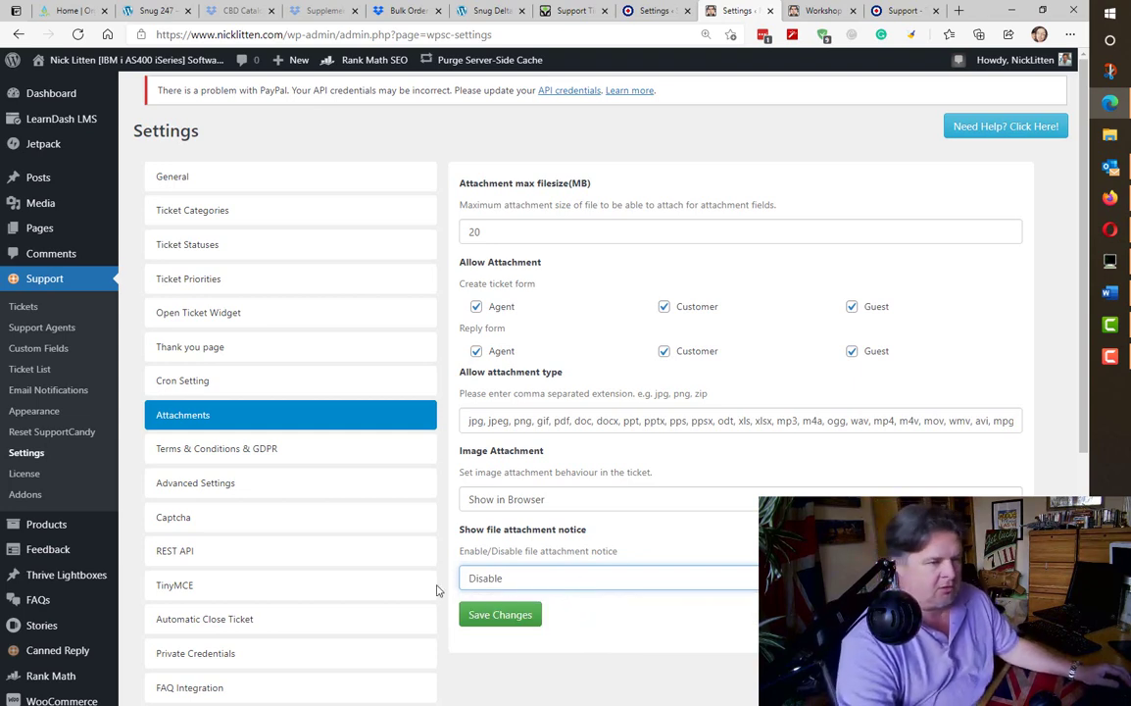
click(338, 458)
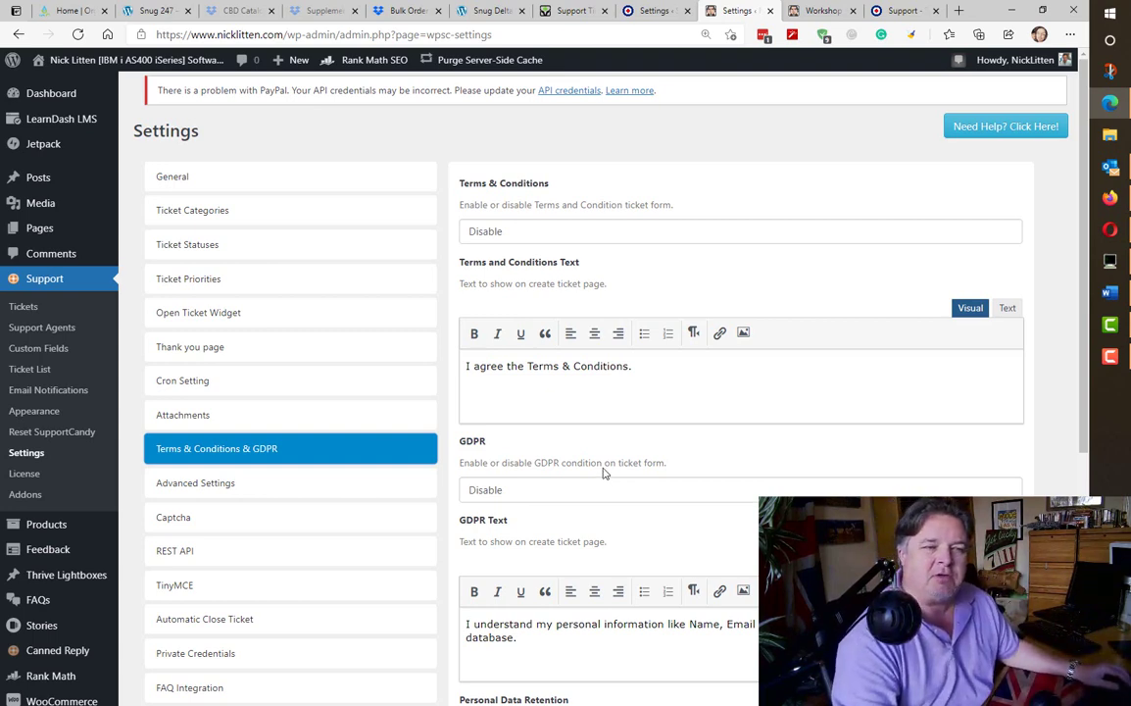
scroll(441, 502, down, 3)
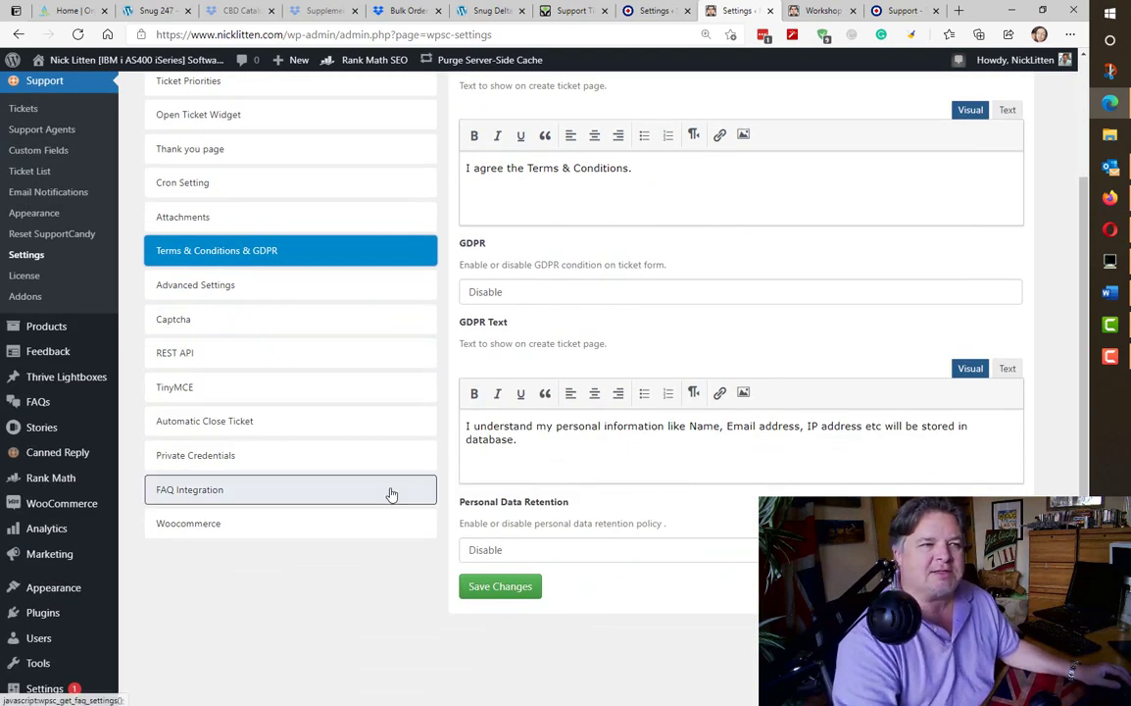
- Keep Public Mode disabled and scroll through Advanced Settings (sequential IDs from 1, history limit 5)
click(302, 285)
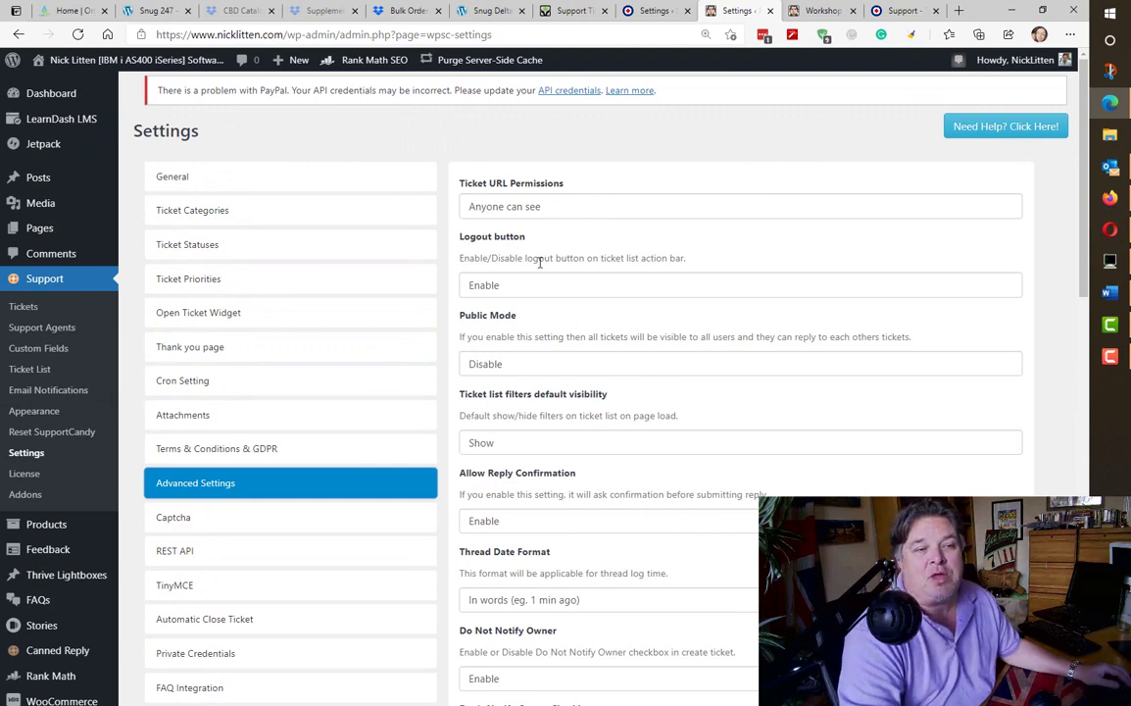
click(528, 366)
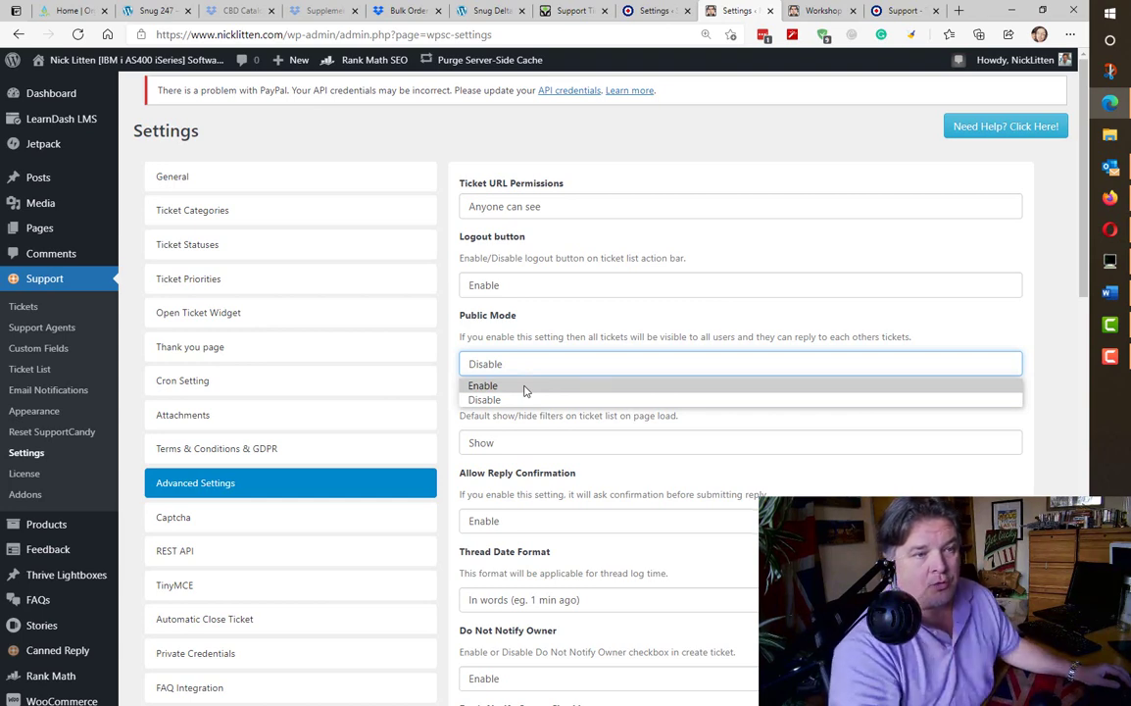
click(524, 399)
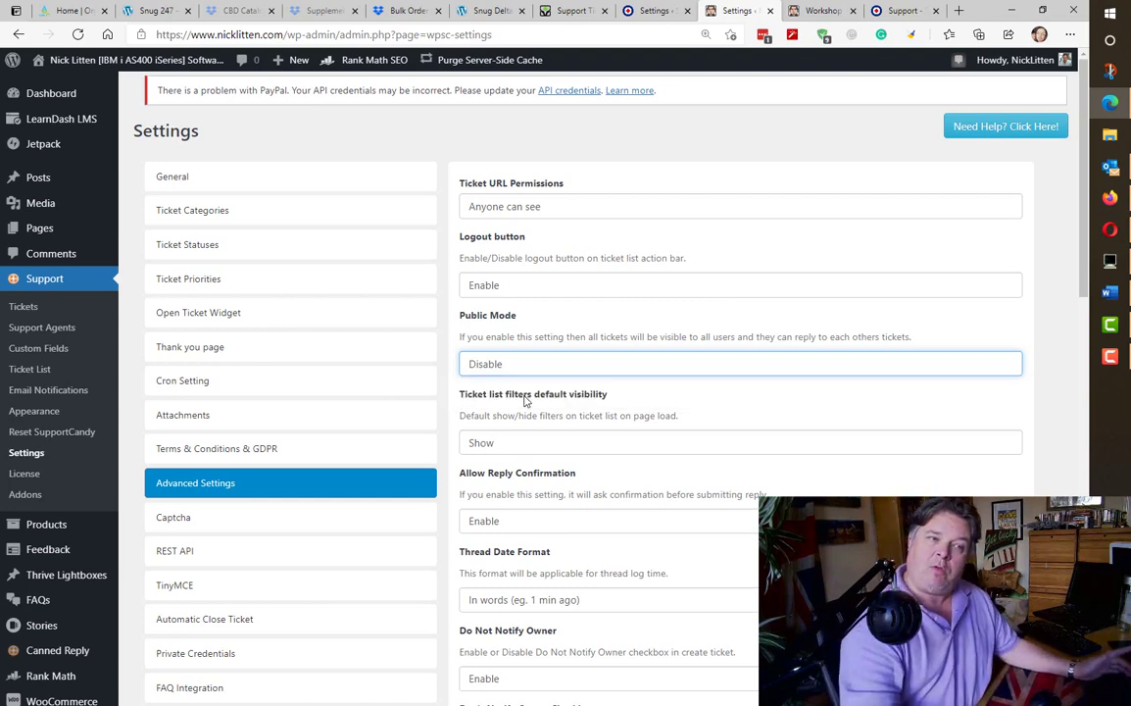
scroll(524, 400, down, 2)
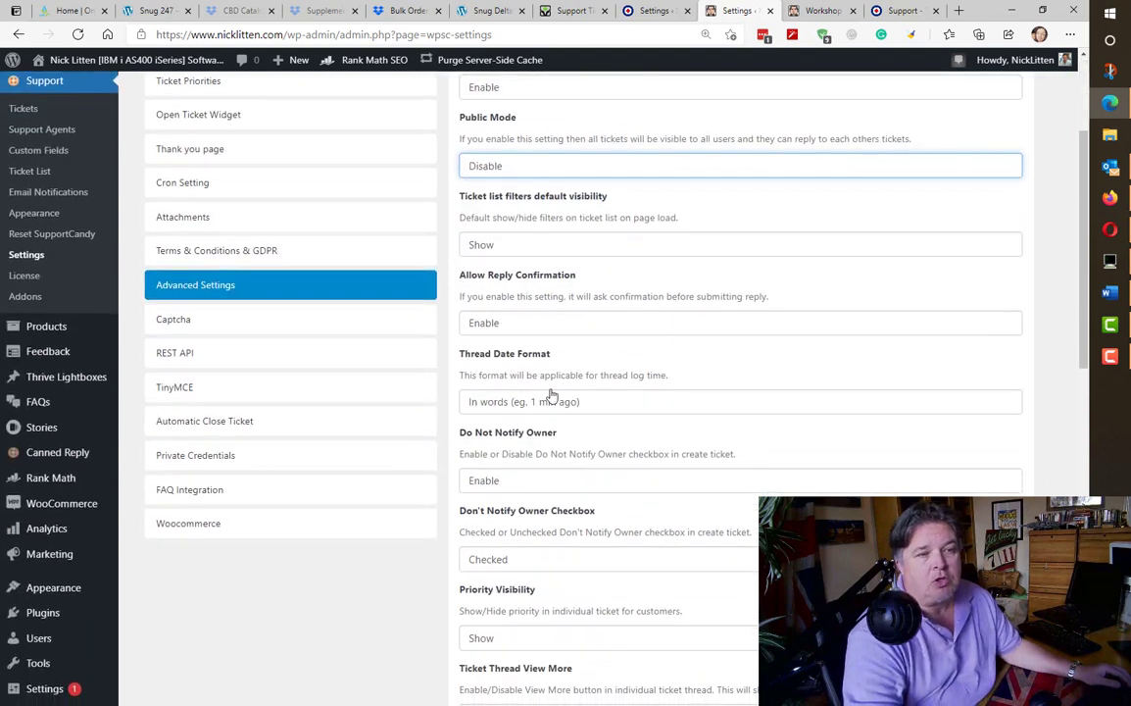
scroll(520, 441, down, 2)
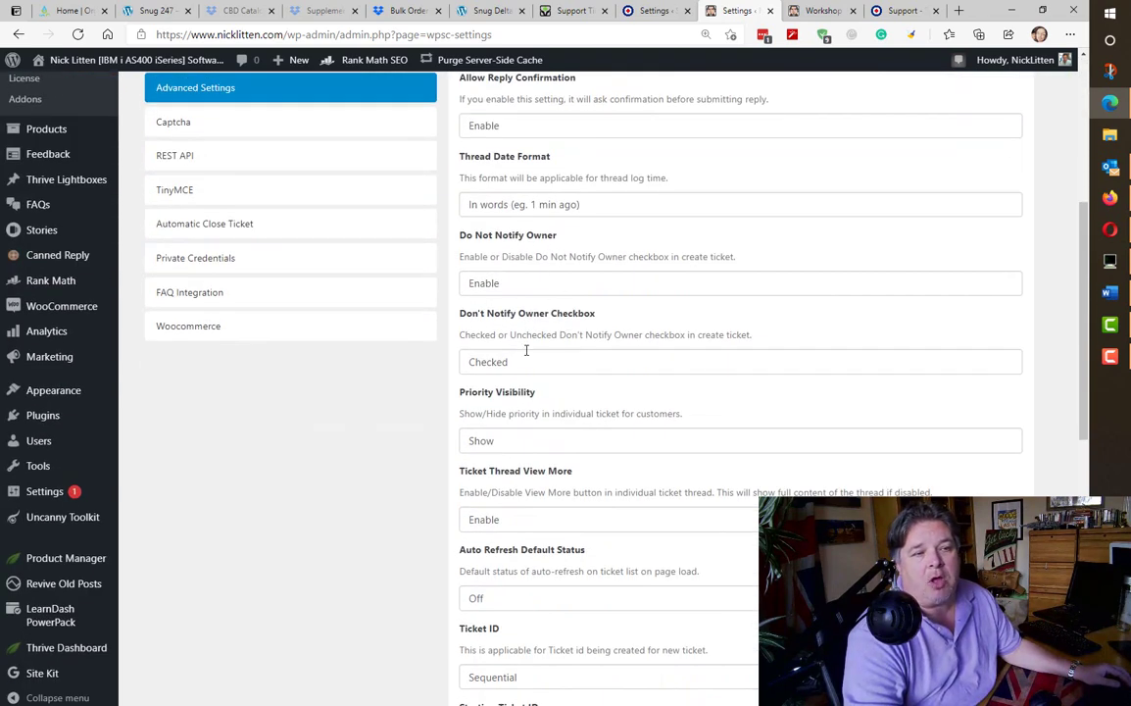
scroll(652, 442, down, 1)
scroll(658, 452, down, 2)
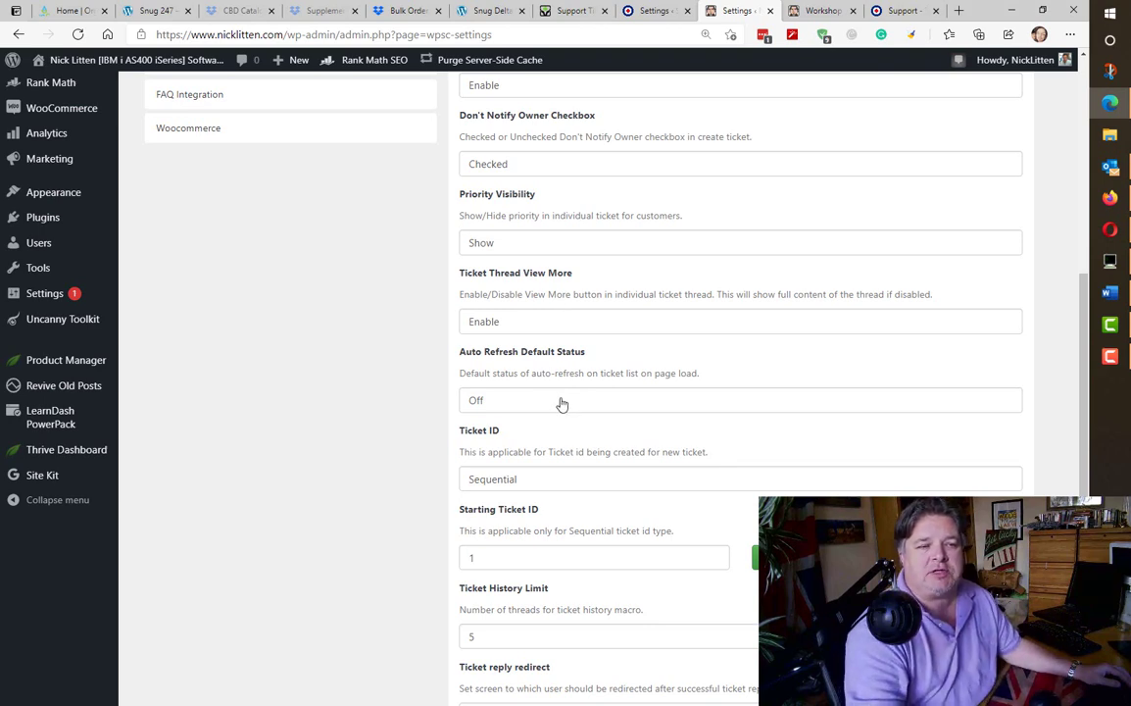
scroll(561, 408, down, 6)
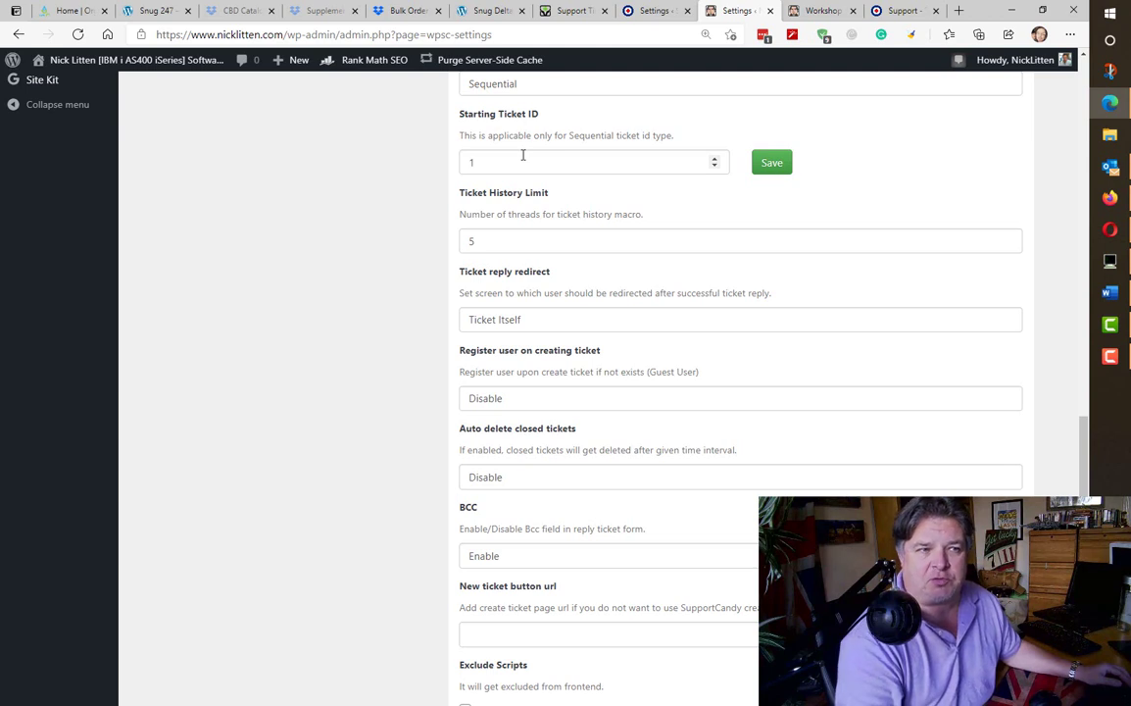
click(523, 155)
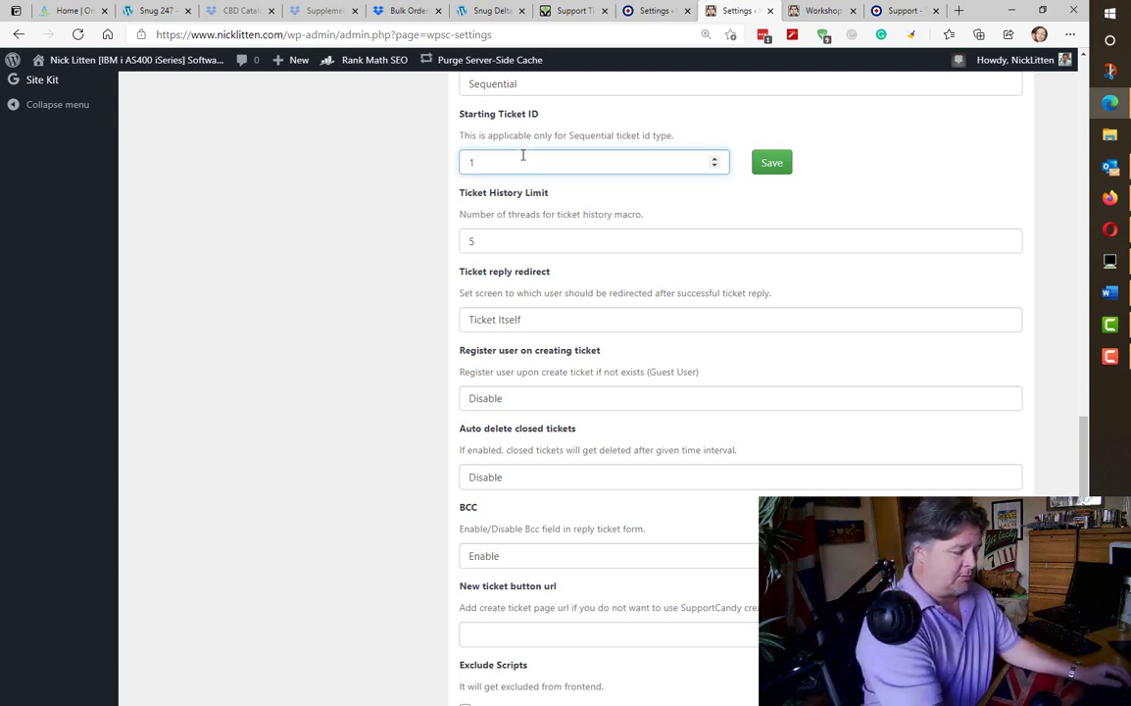
text(155)
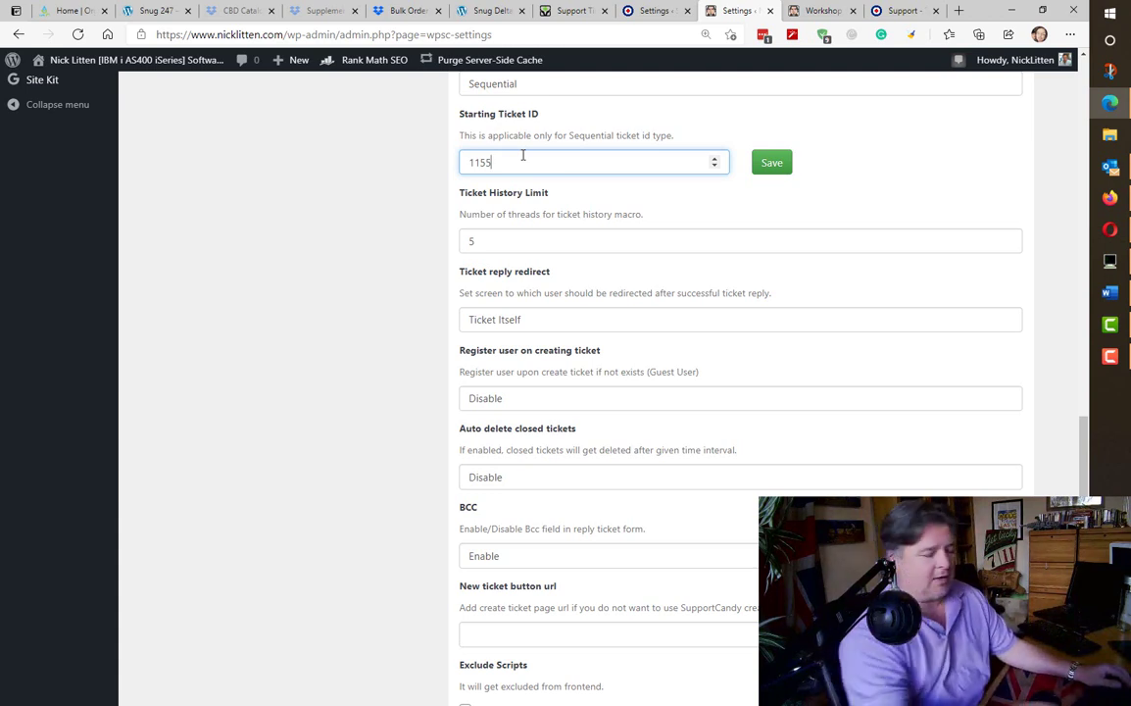
key(BackSpace)
key(BackSpace)
key(BackSpace)
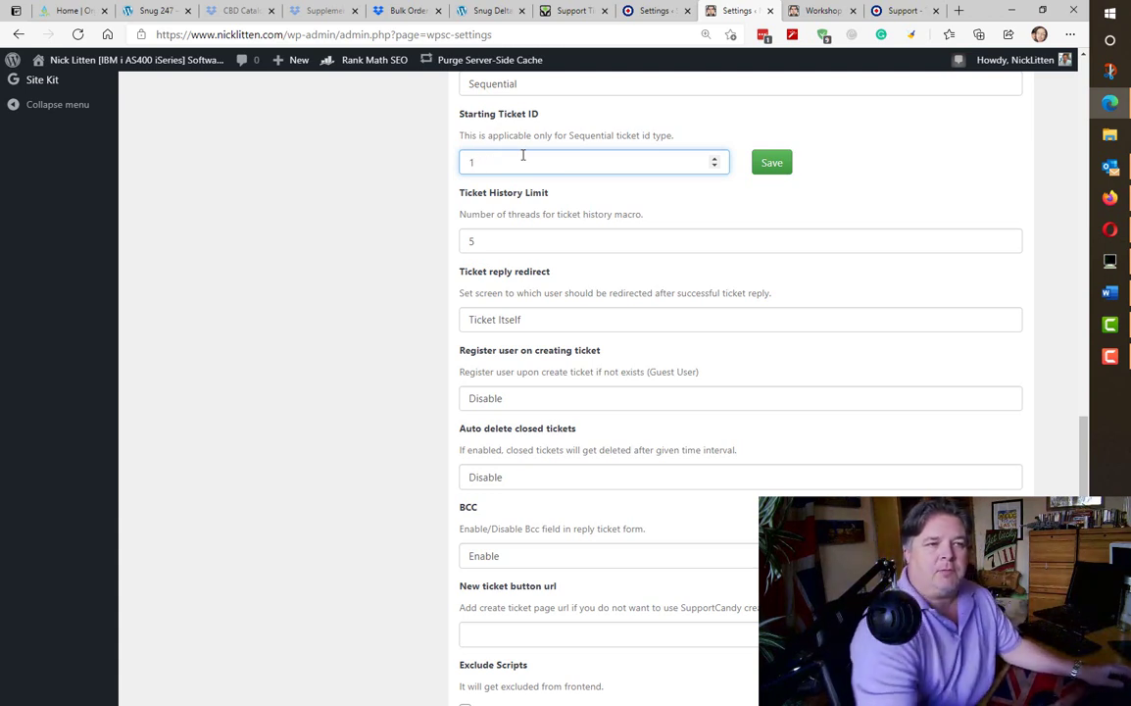
key(Tab)
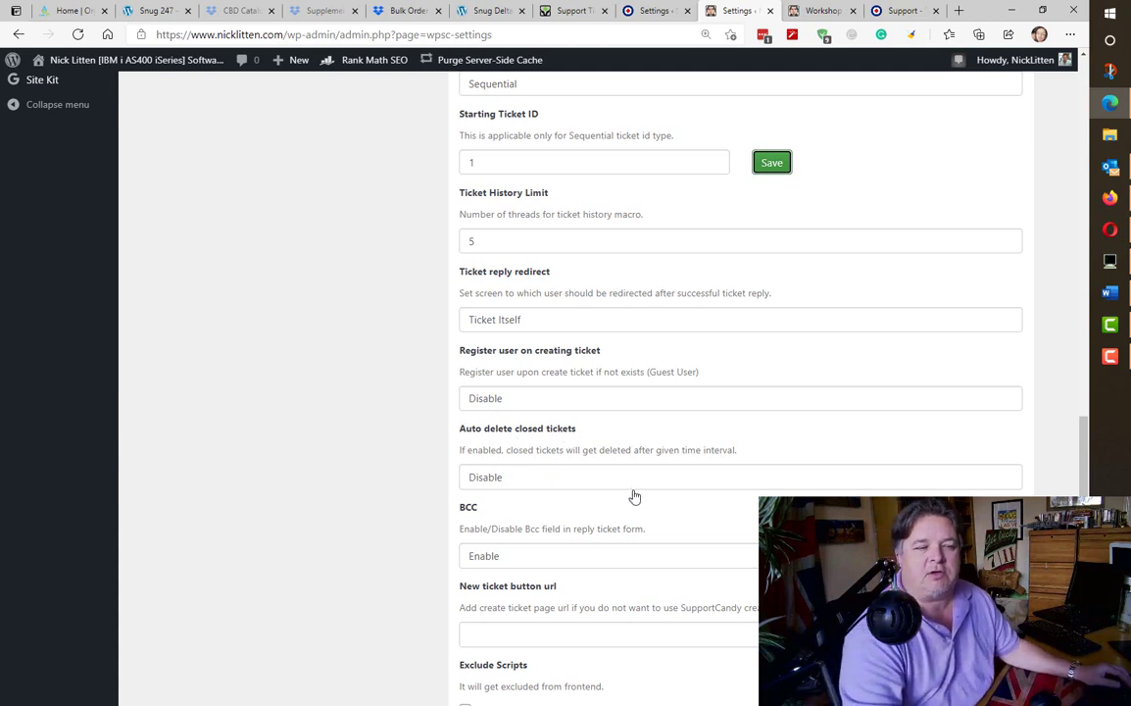
scroll(634, 497, down, 2)
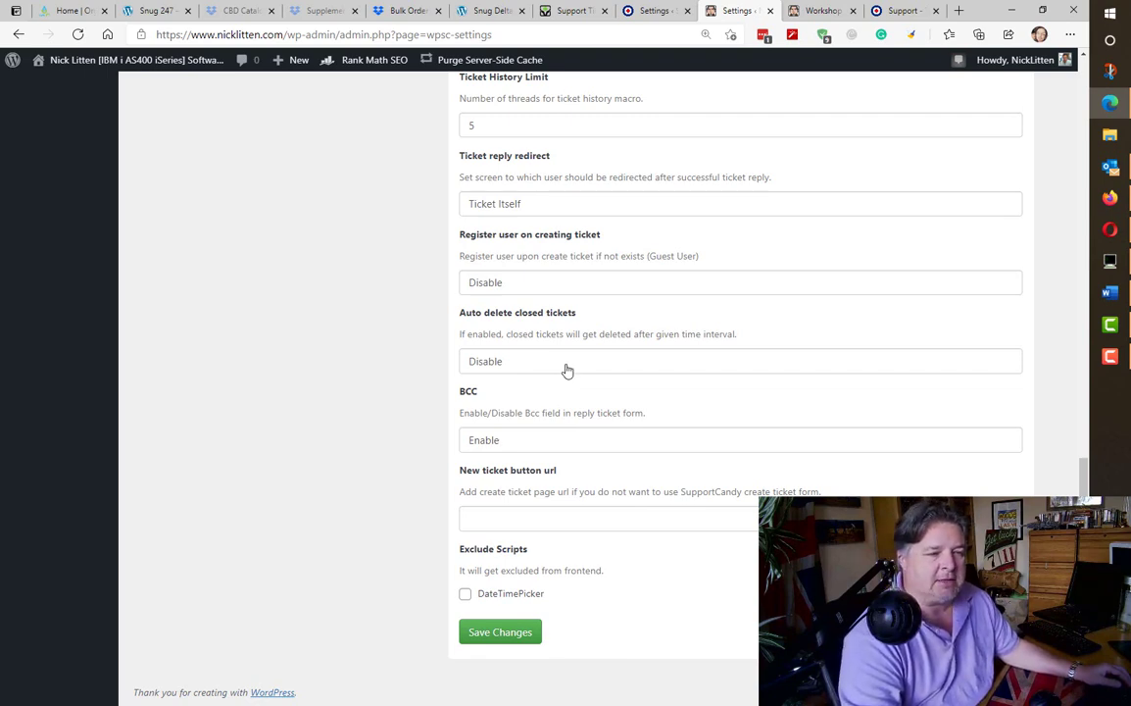
scroll(567, 371, up, 10)
scroll(567, 371, up, 3)
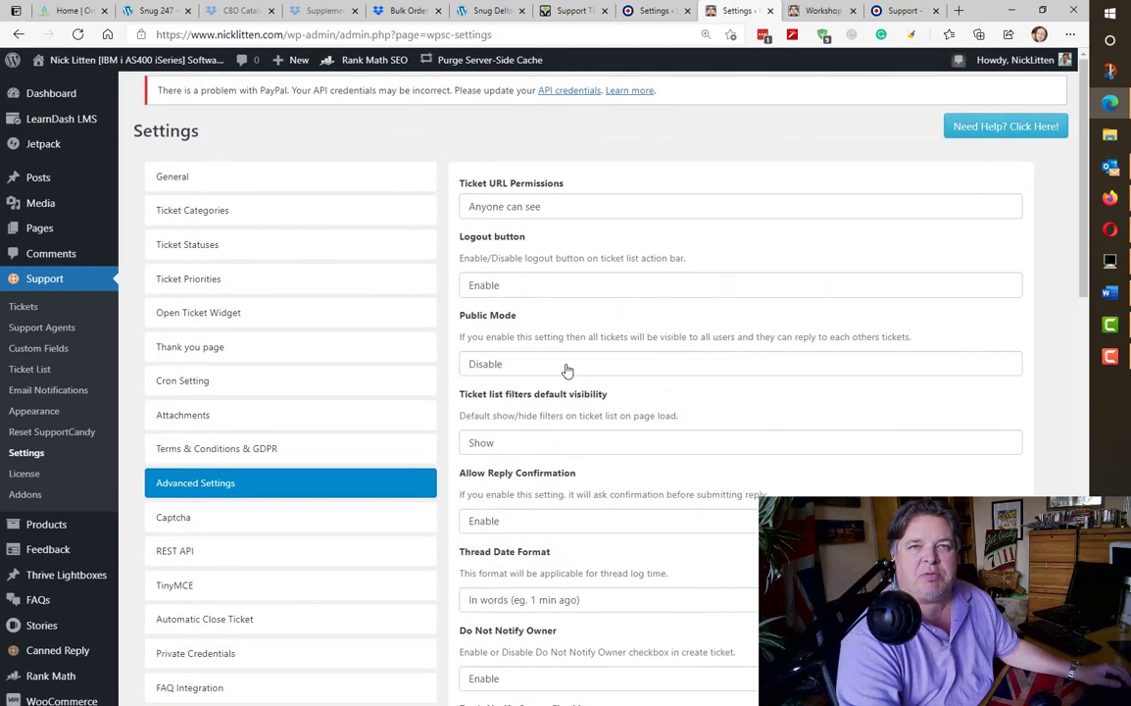
scroll(361, 336, down, 2)
- Browse the Captcha, REST API and TinyMCE settings pages in turn
click(242, 324)
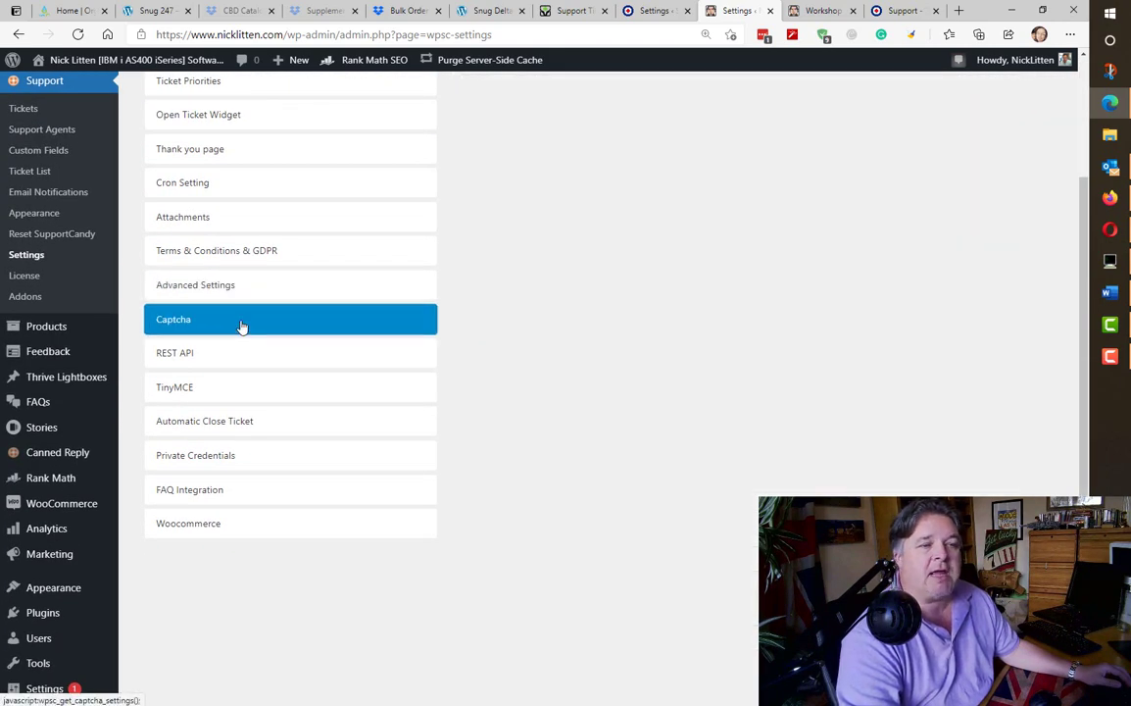
scroll(647, 479, up, 2)
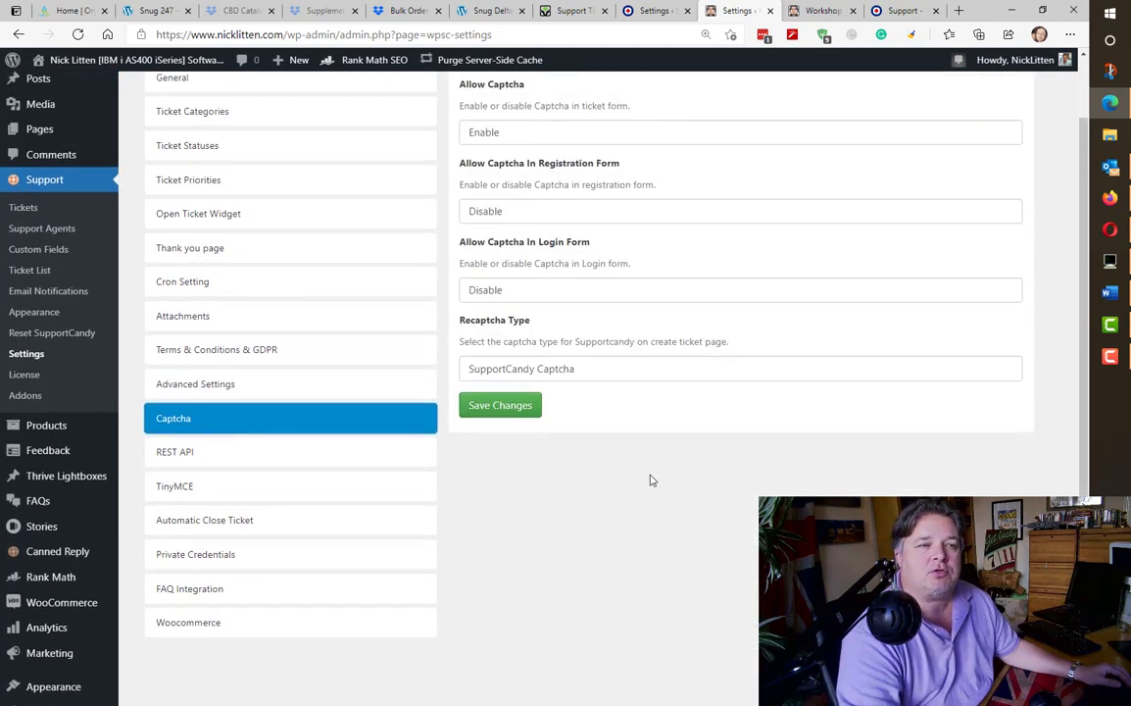
scroll(603, 343, up, 2)
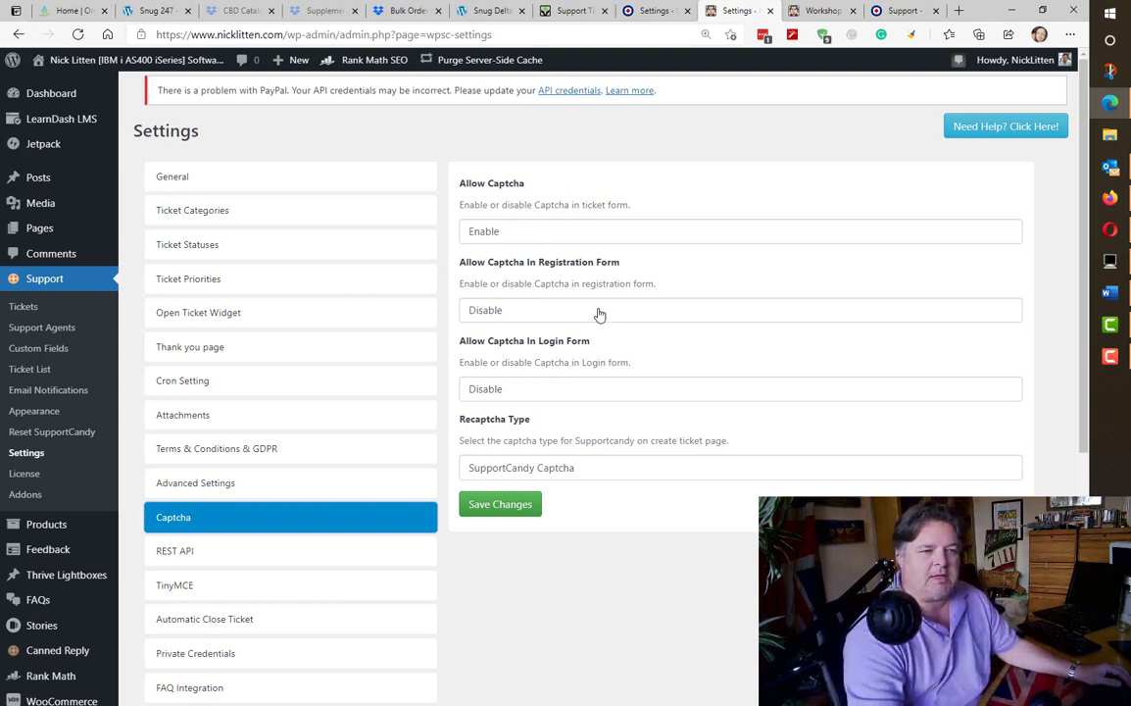
scroll(597, 318, down, 3)
click(261, 252)
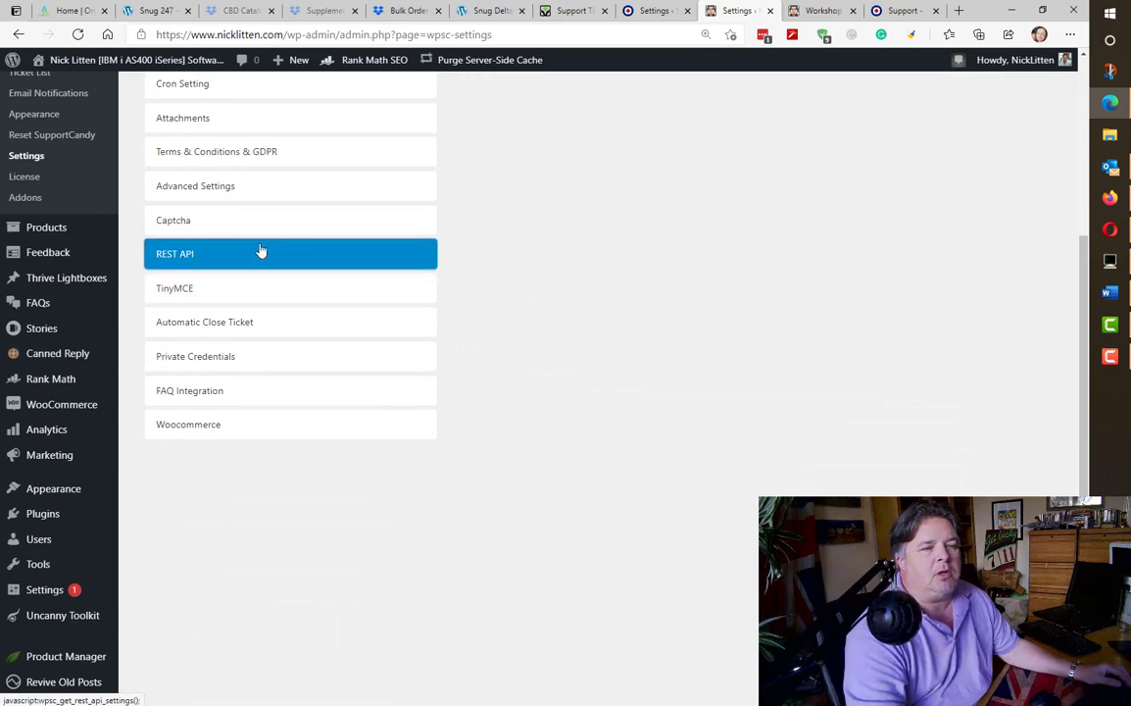
scroll(458, 322, up, 3)
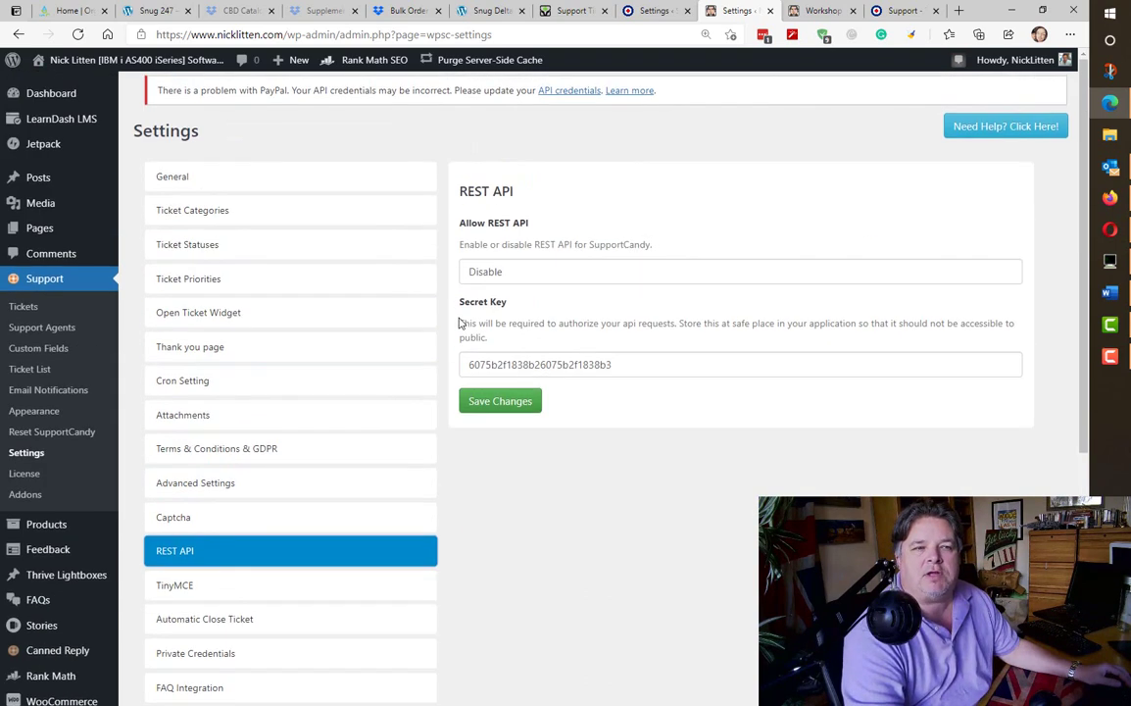
scroll(459, 321, down, 3)
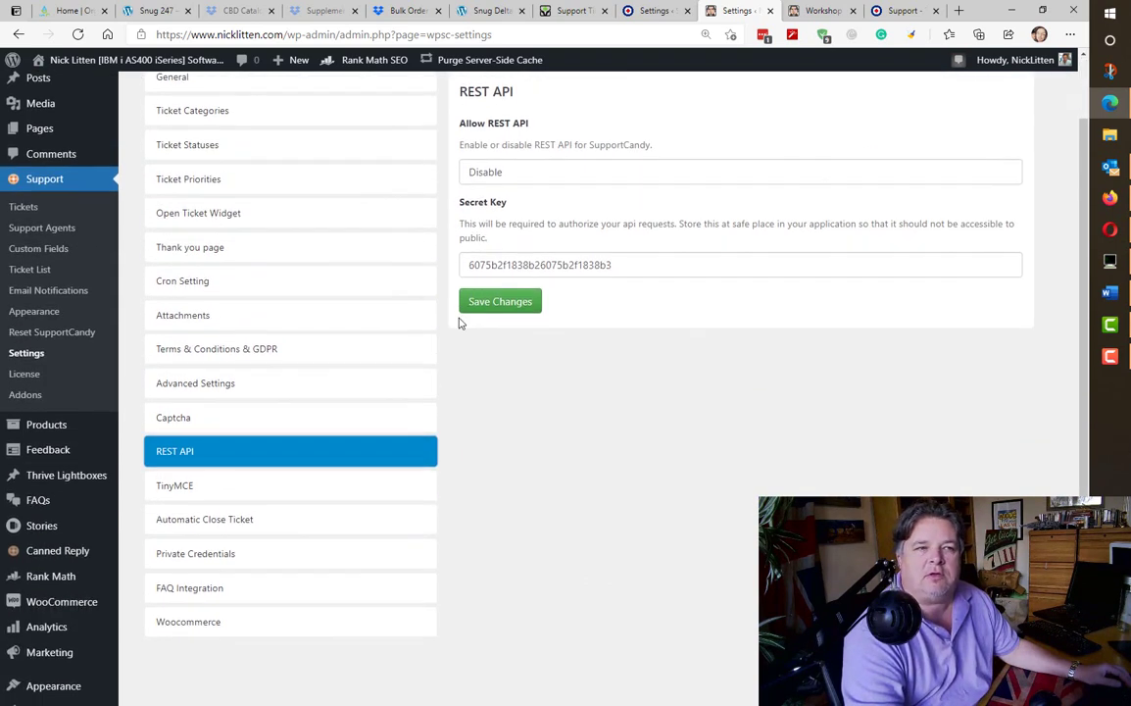
click(279, 297)
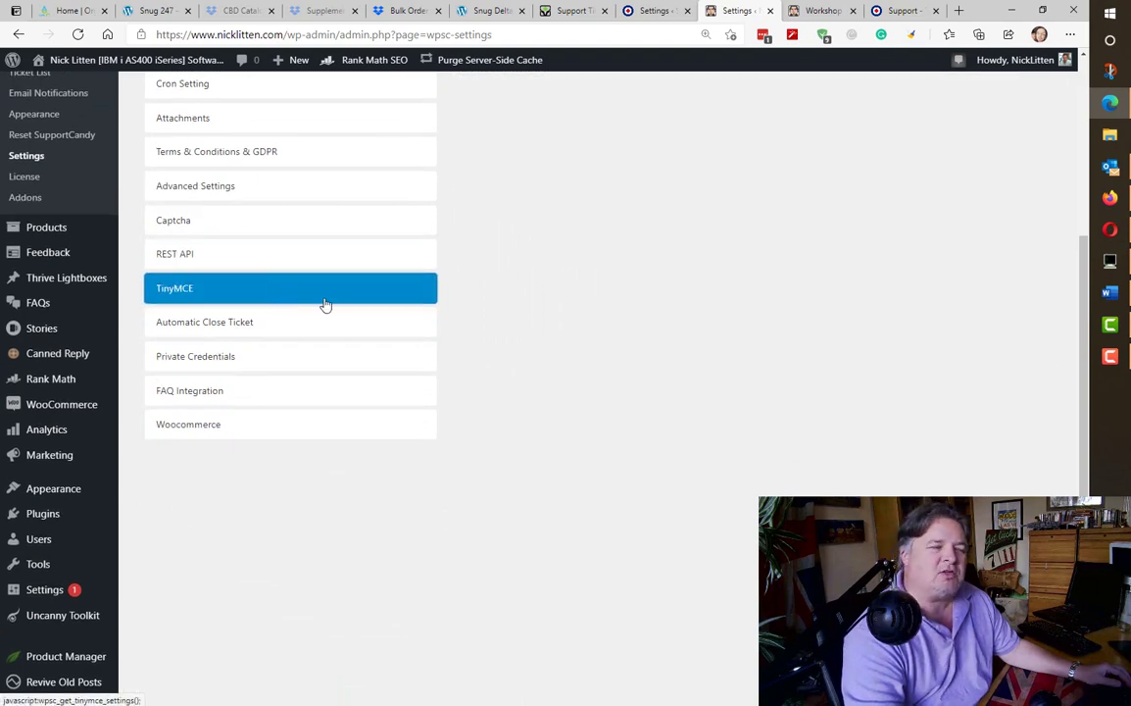
scroll(570, 343, up, 3)
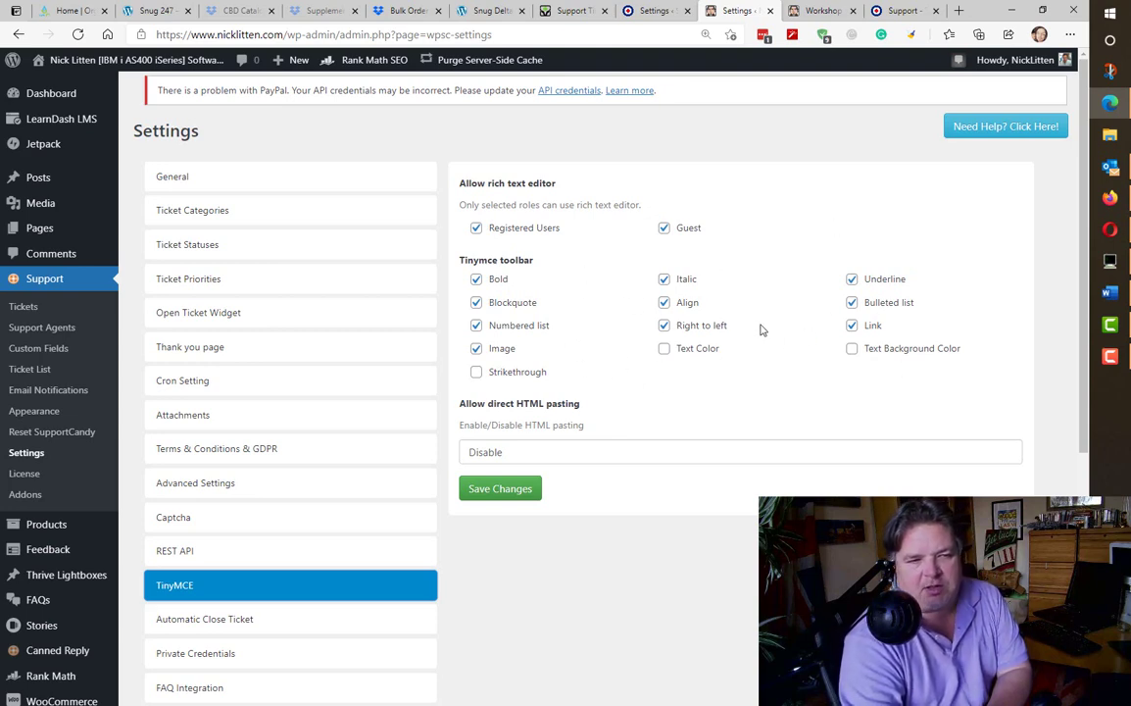
scroll(677, 344, down, 3)
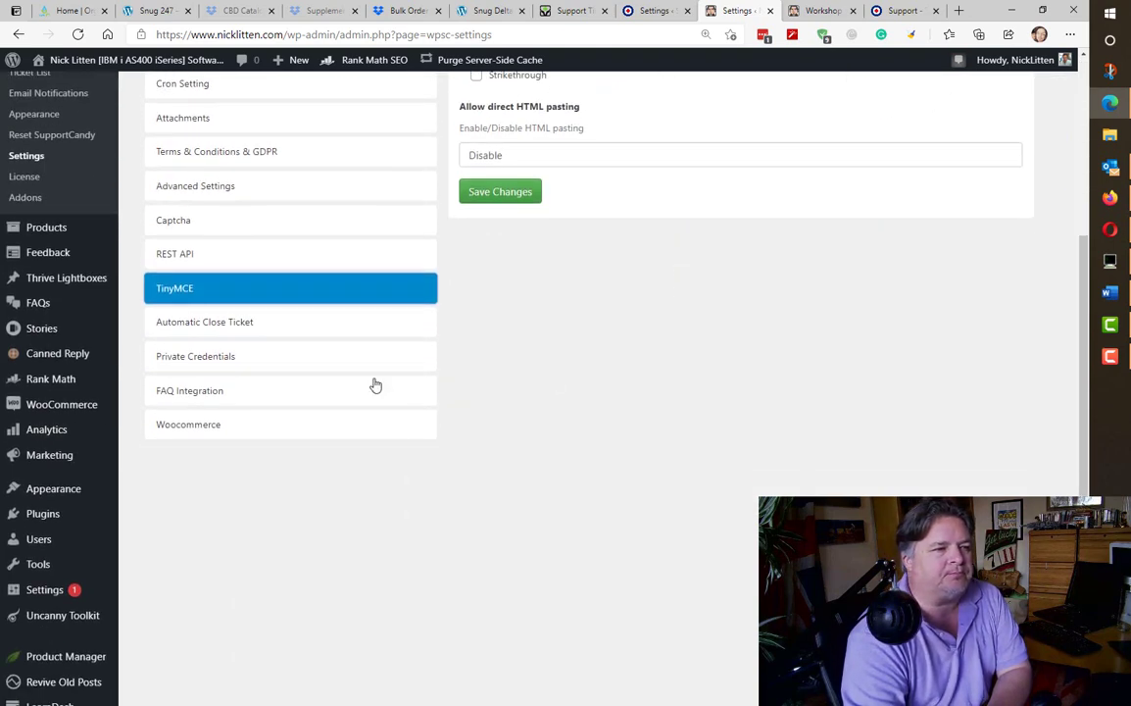
- Auto-close tickets awaiting customer reply after 14 days and save the rule
click(283, 333)
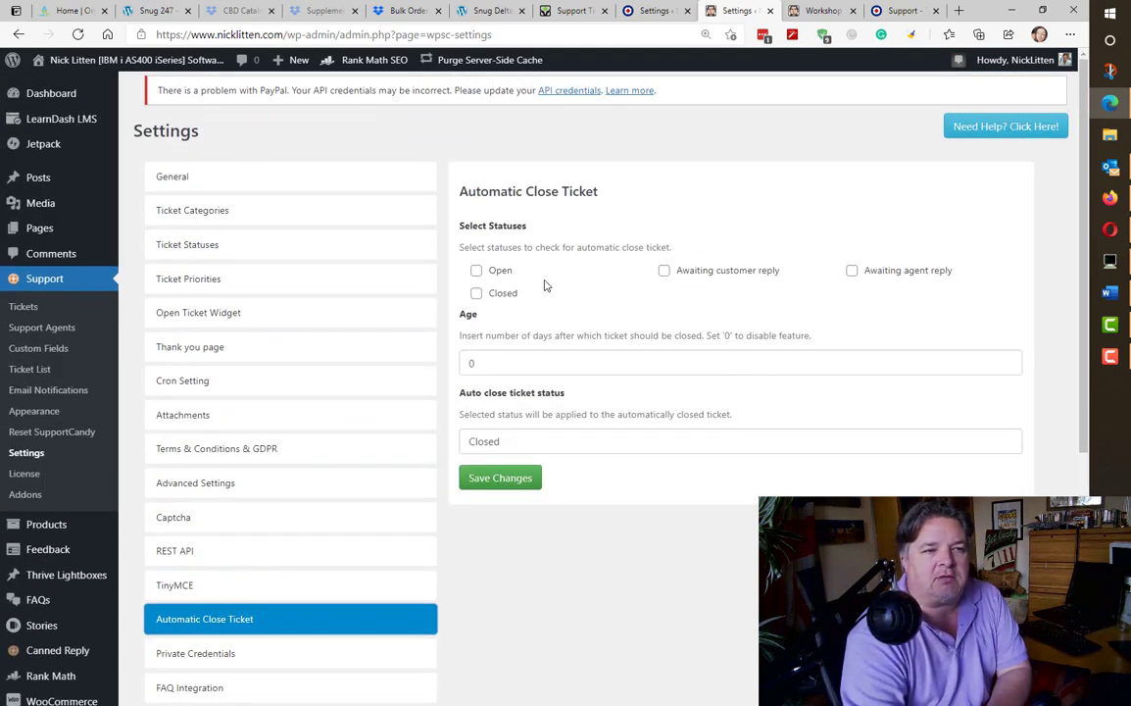
click(664, 271)
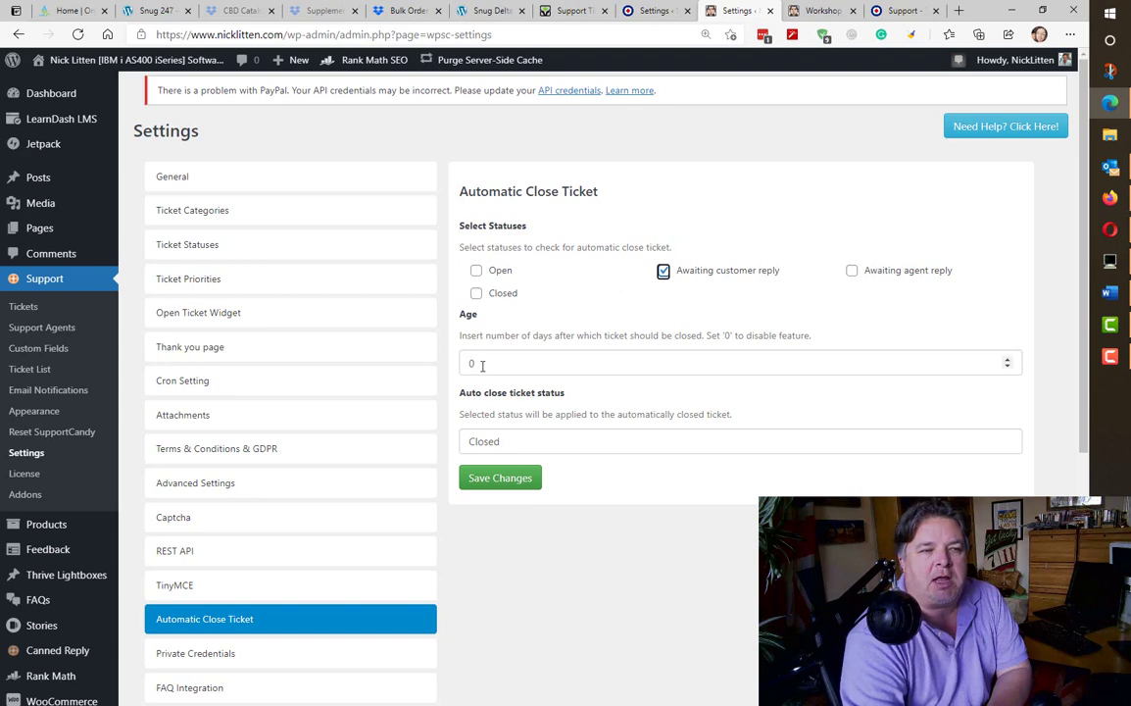
drag(480, 363, 450, 370)
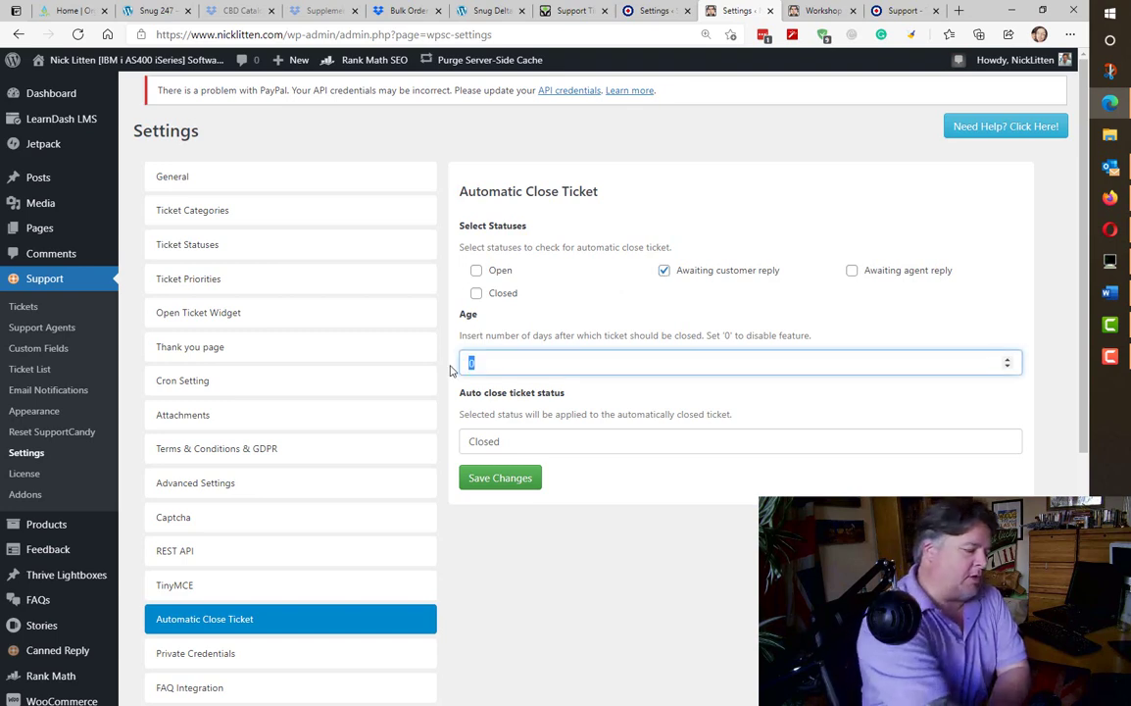
text(14)
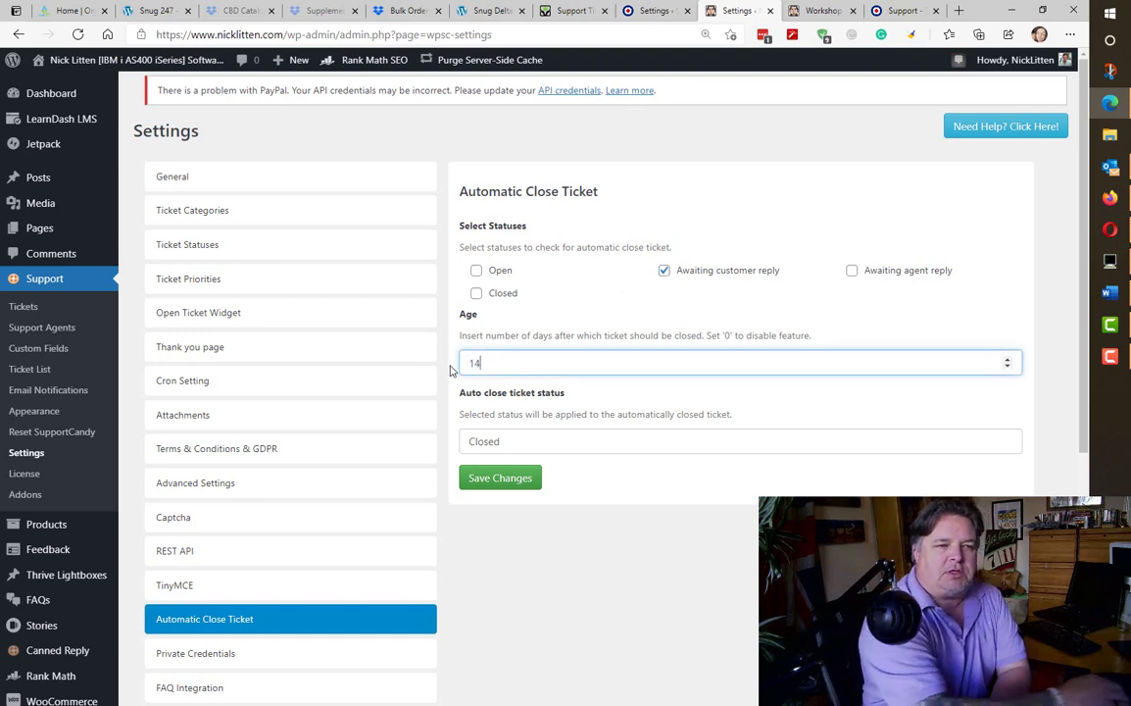
click(520, 480)
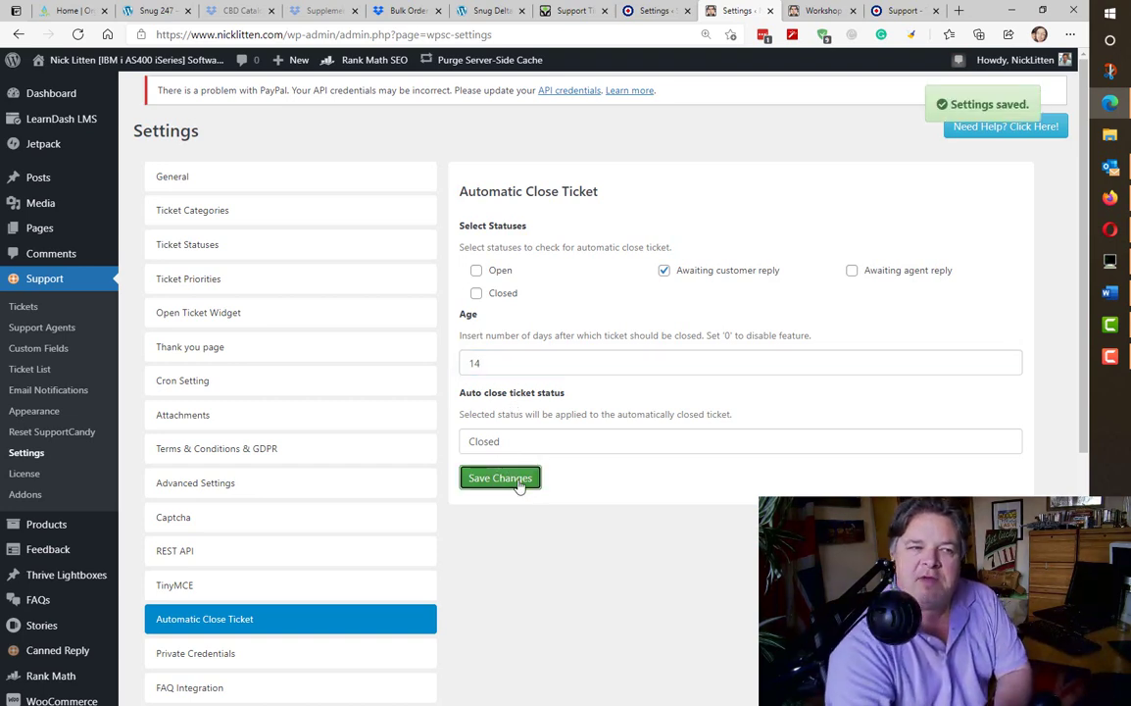
click(257, 657)
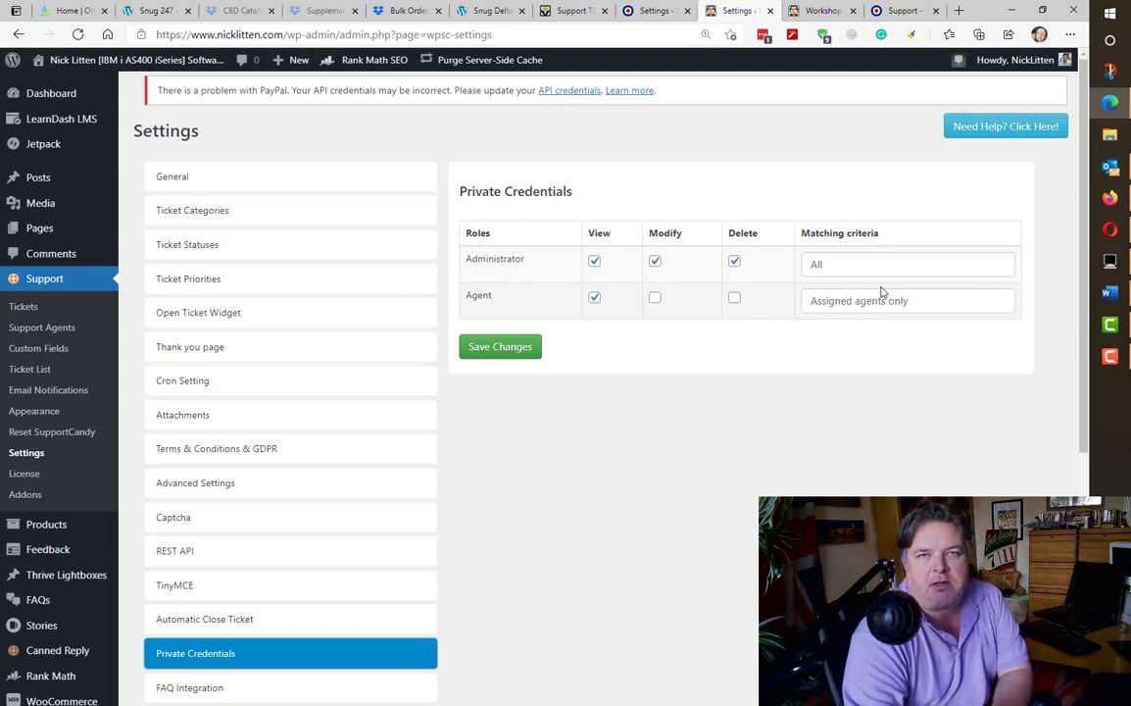
- Look over the Ultimate FAQ and Acronix FAQ integration options, then view WooCommerce settings
scroll(881, 292, down, 2)
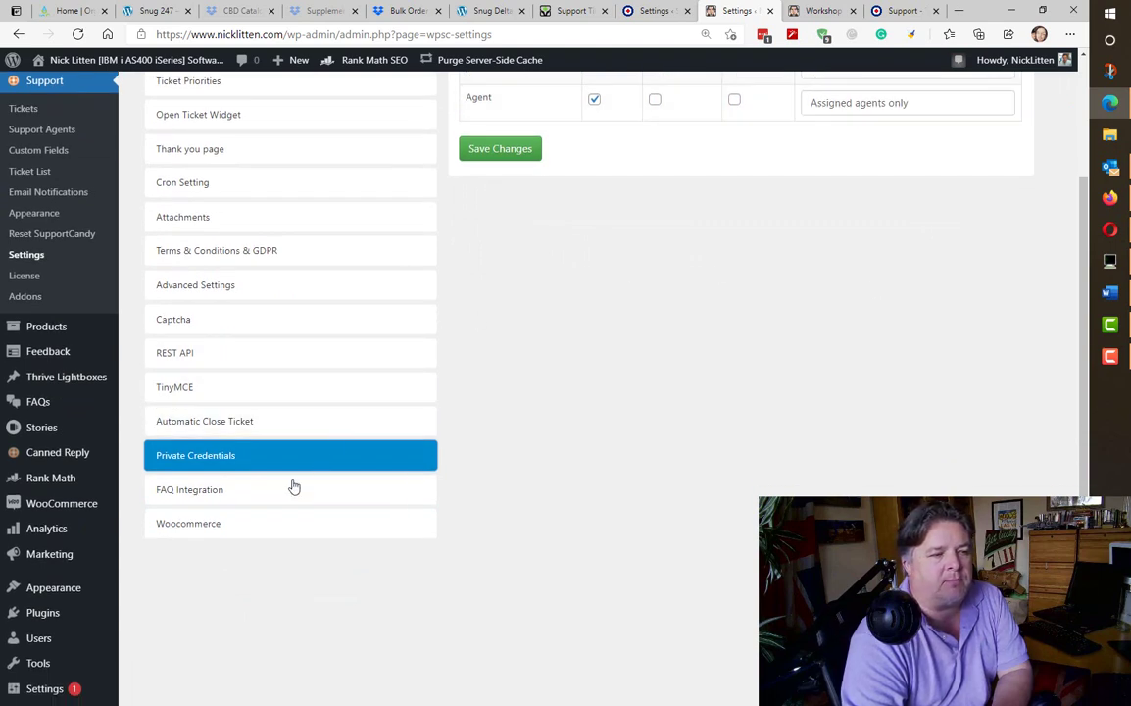
click(270, 495)
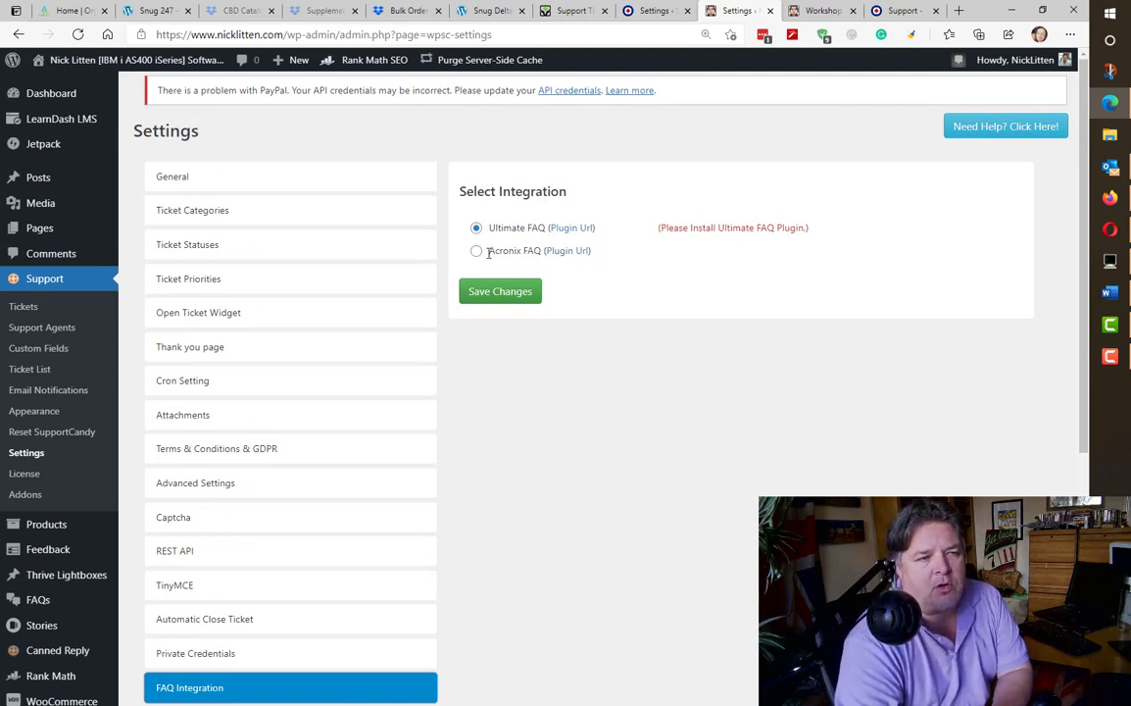
drag(488, 252, 541, 251)
click(619, 346)
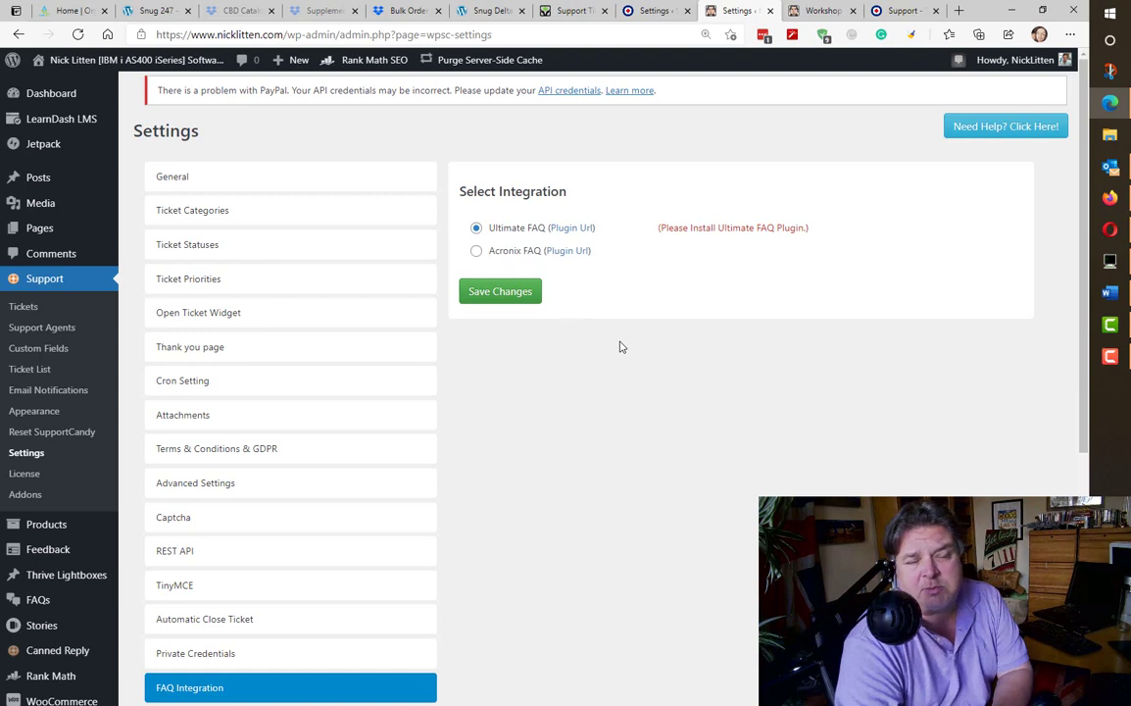
scroll(619, 346, down, 4)
click(253, 331)
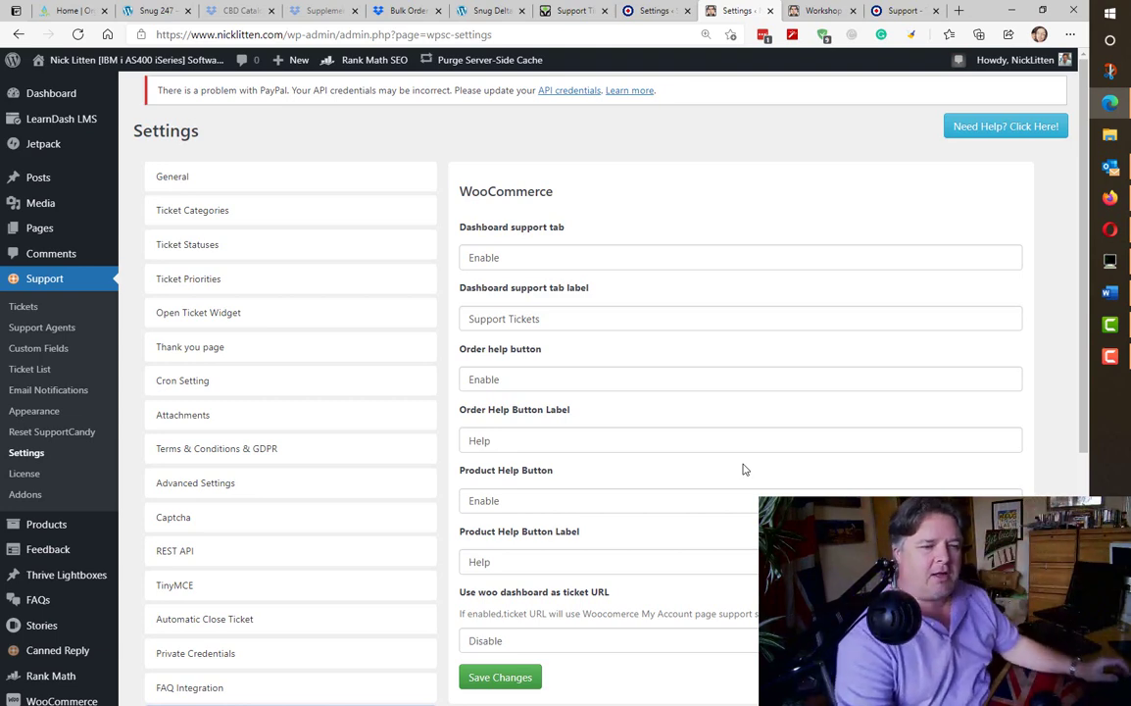
- Set 'Use woo dashboard as ticket URL' to Enable and save the WooCommerce settings
click(557, 642)
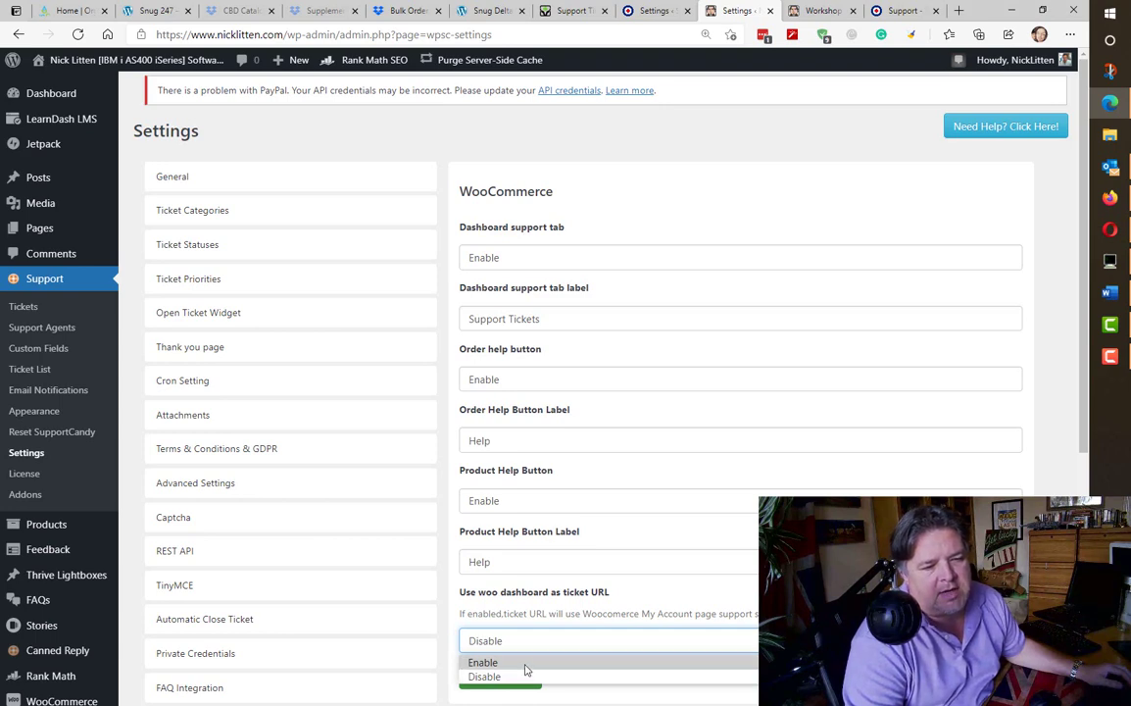
click(526, 665)
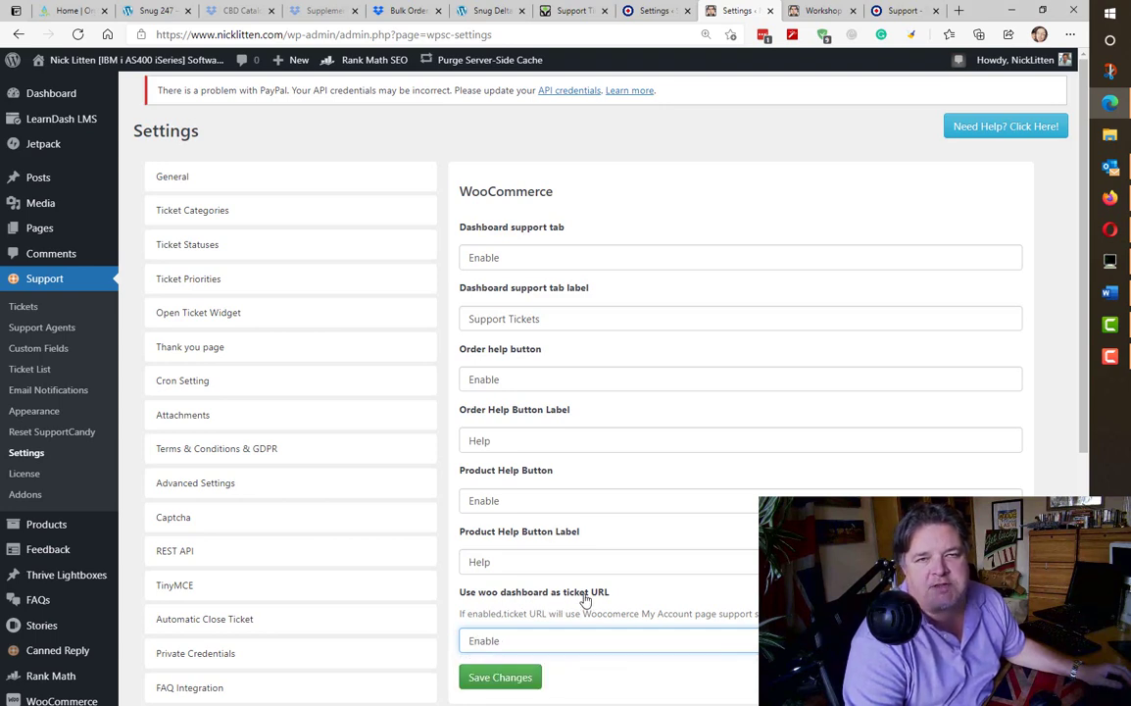
click(501, 678)
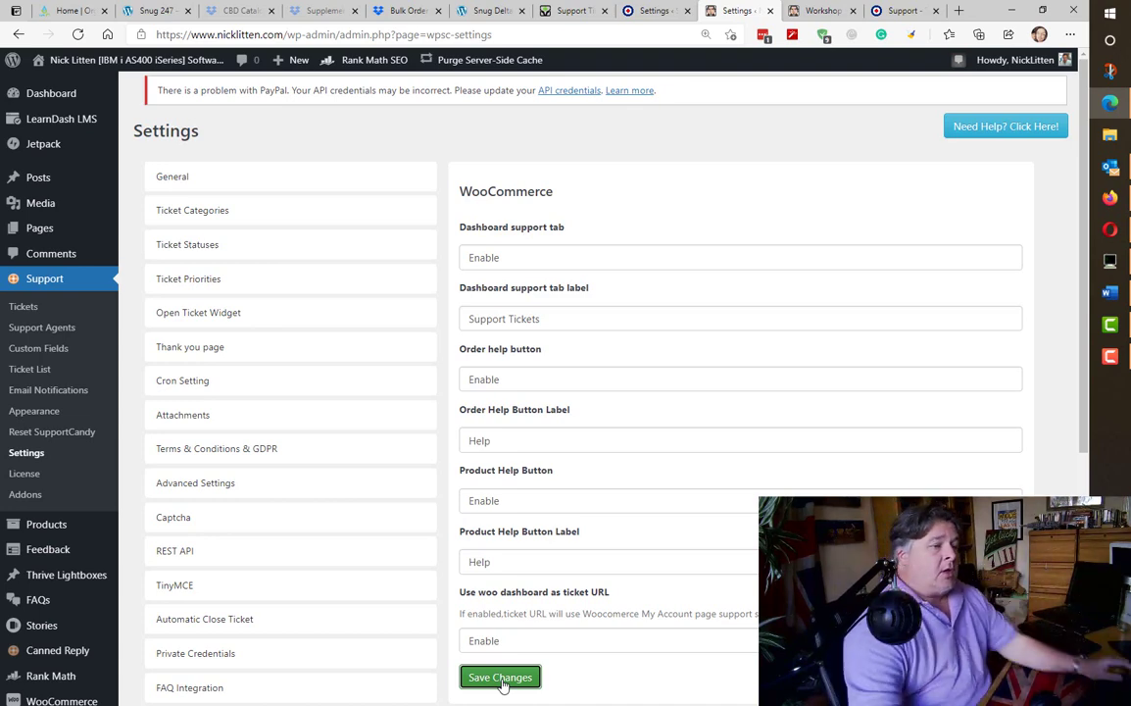
click(27, 475)
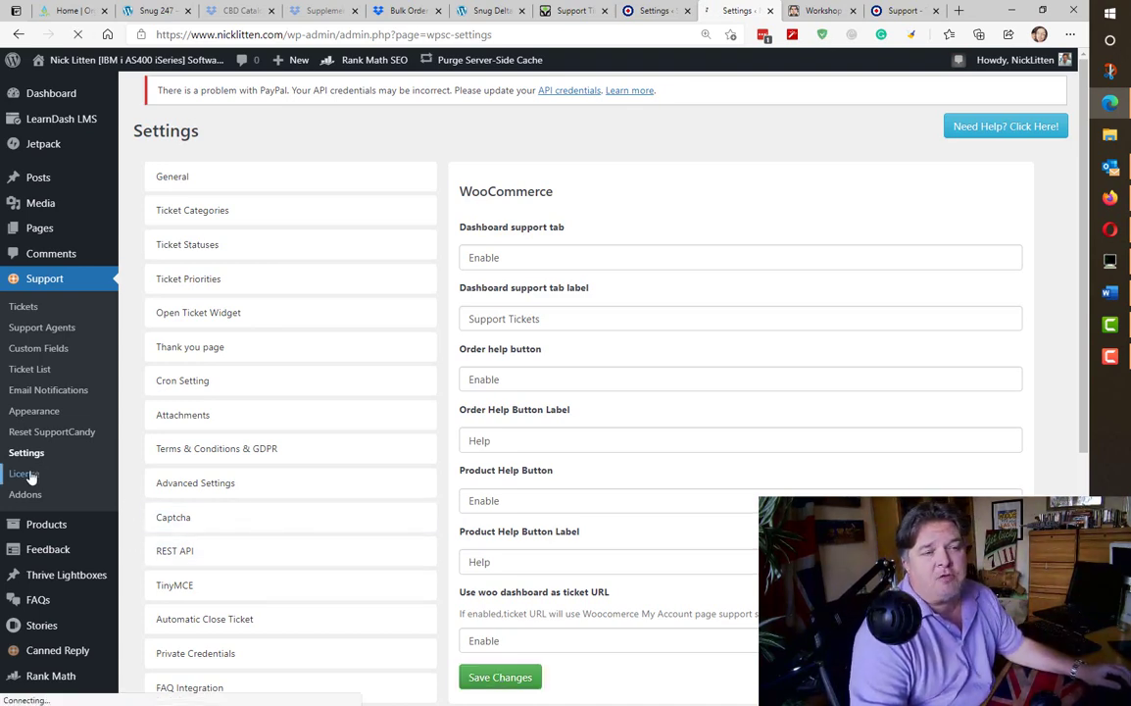